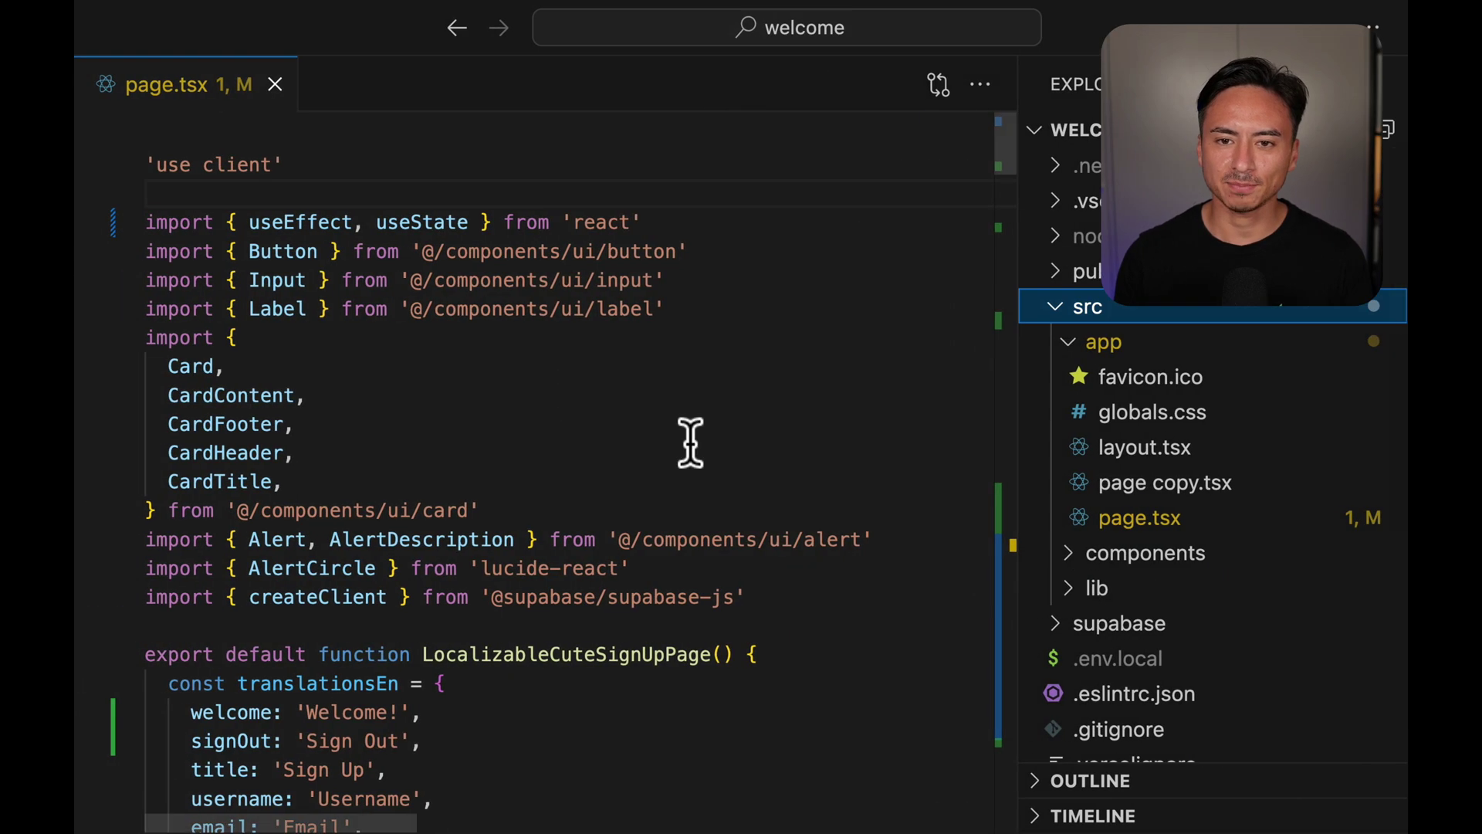
scroll(690, 440, "down", 5)
scroll(691, 440, "down", 5)
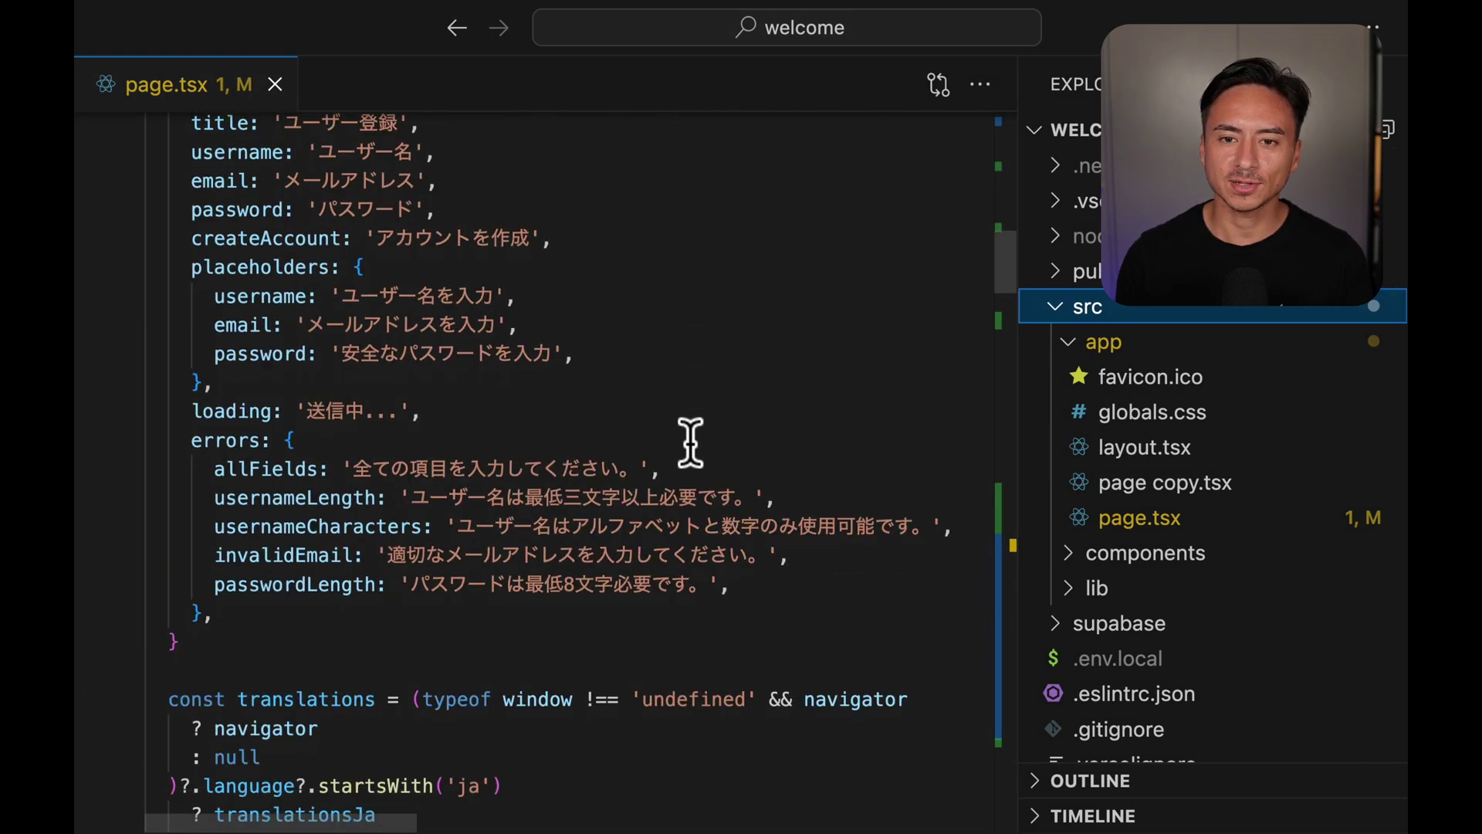
scroll(691, 441, "down", 5)
scroll(690, 441, "down", 5)
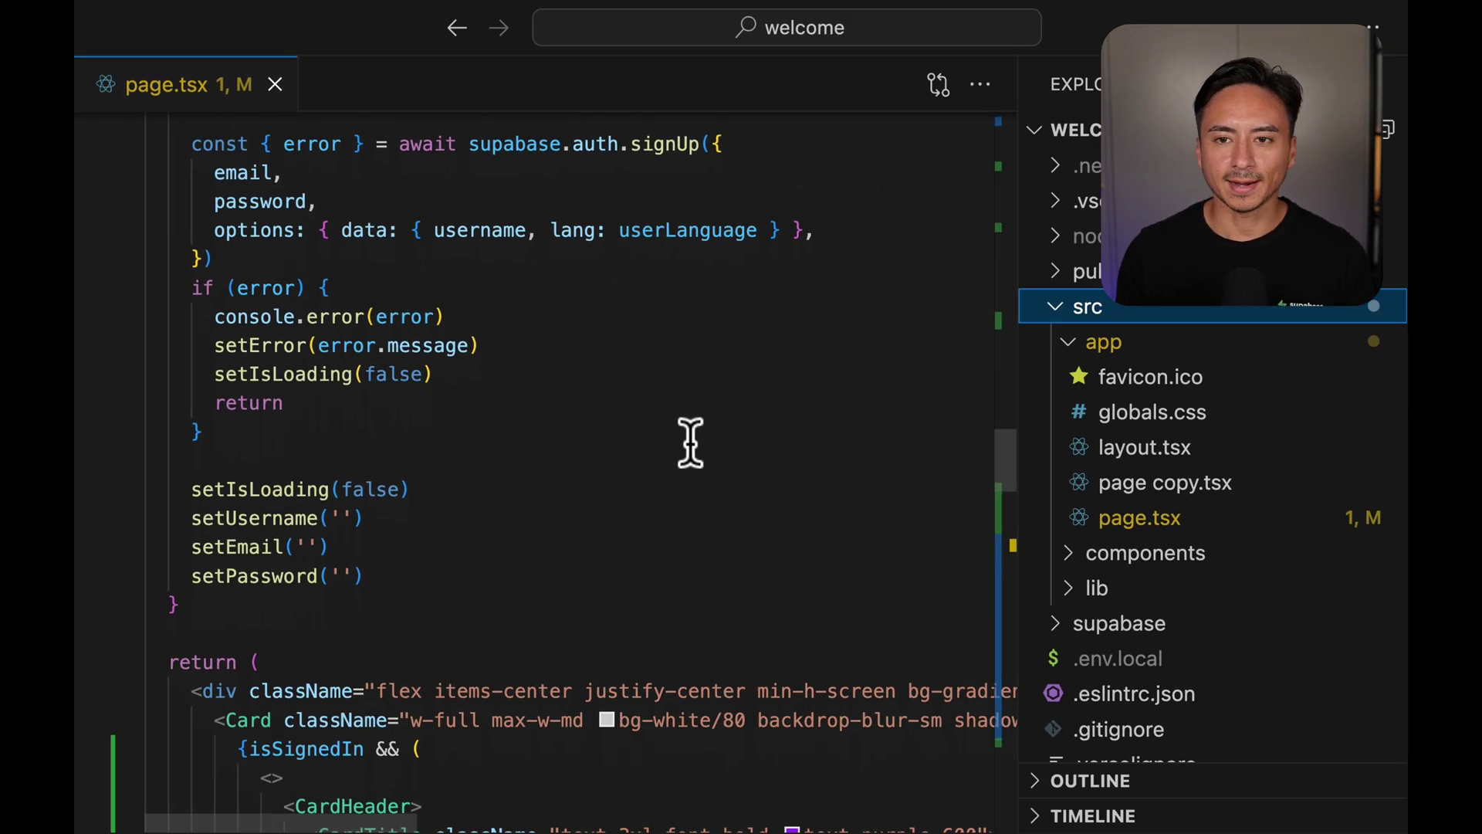
mouse_move(106, 318)
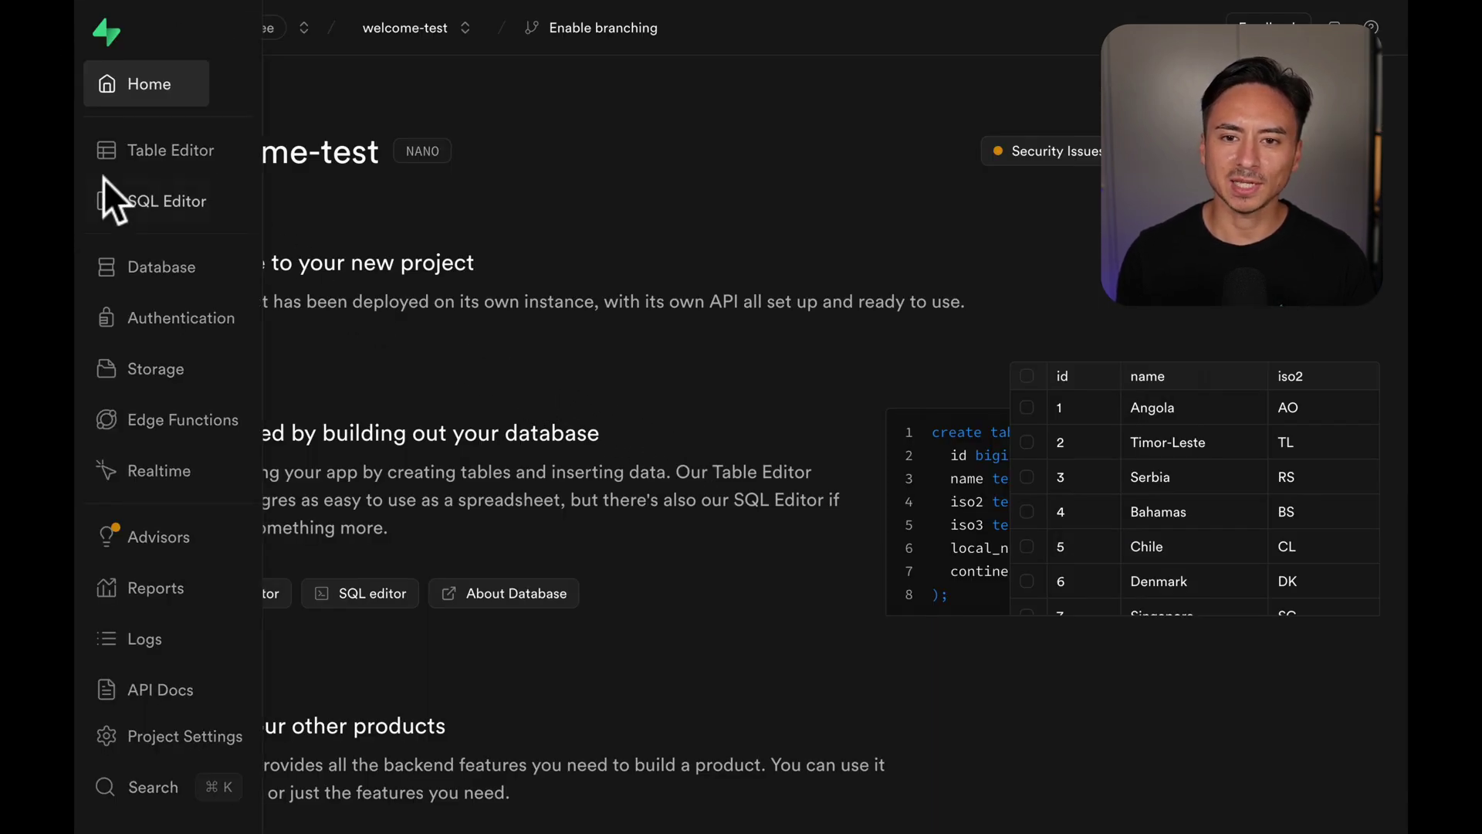
Step: Reach Authentication > Hooks, check the available hook types, and open the Send Email hook's settings
left_click(145, 330)
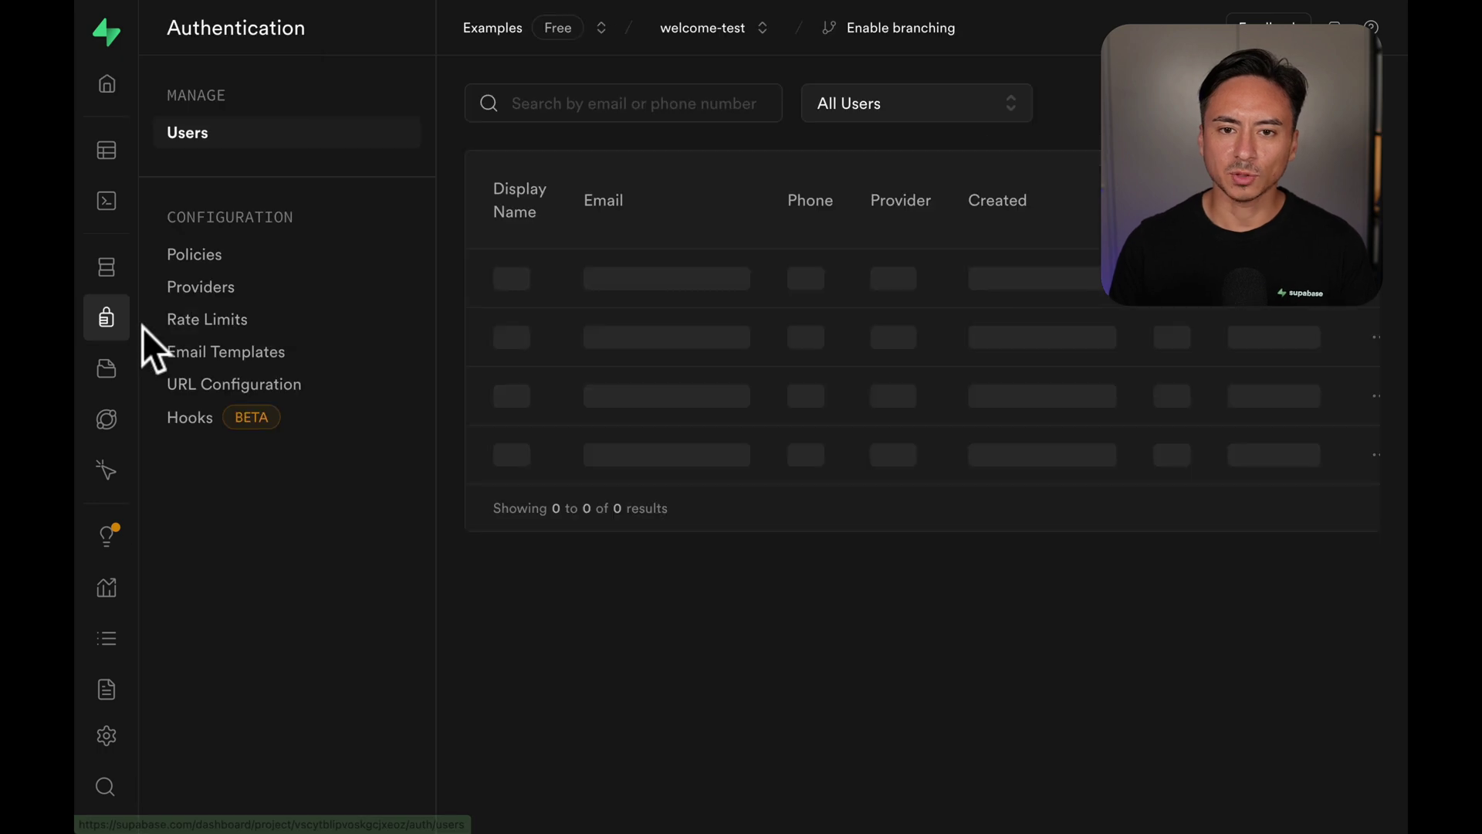
left_click(264, 429)
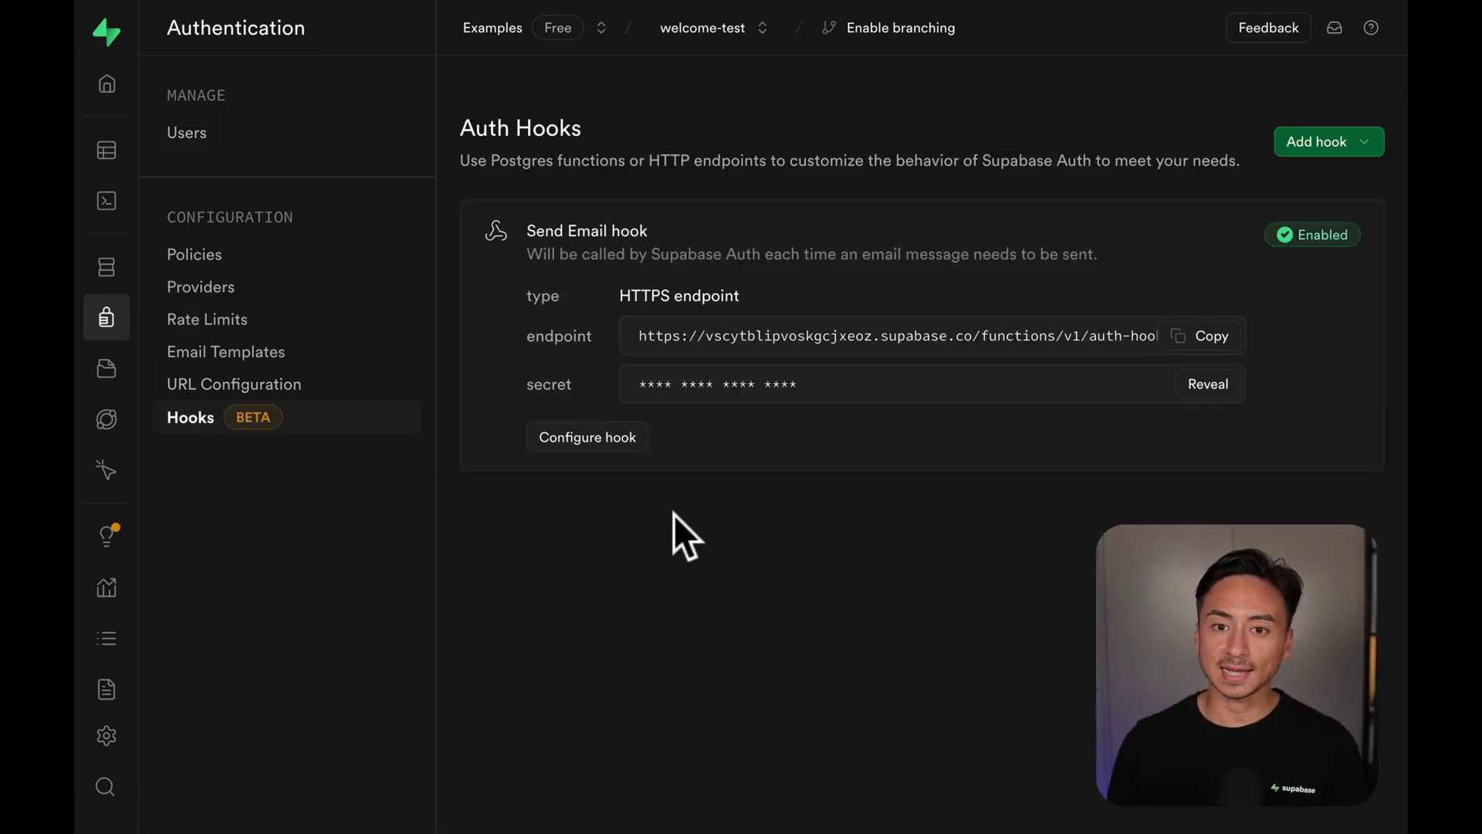
left_click(1309, 145)
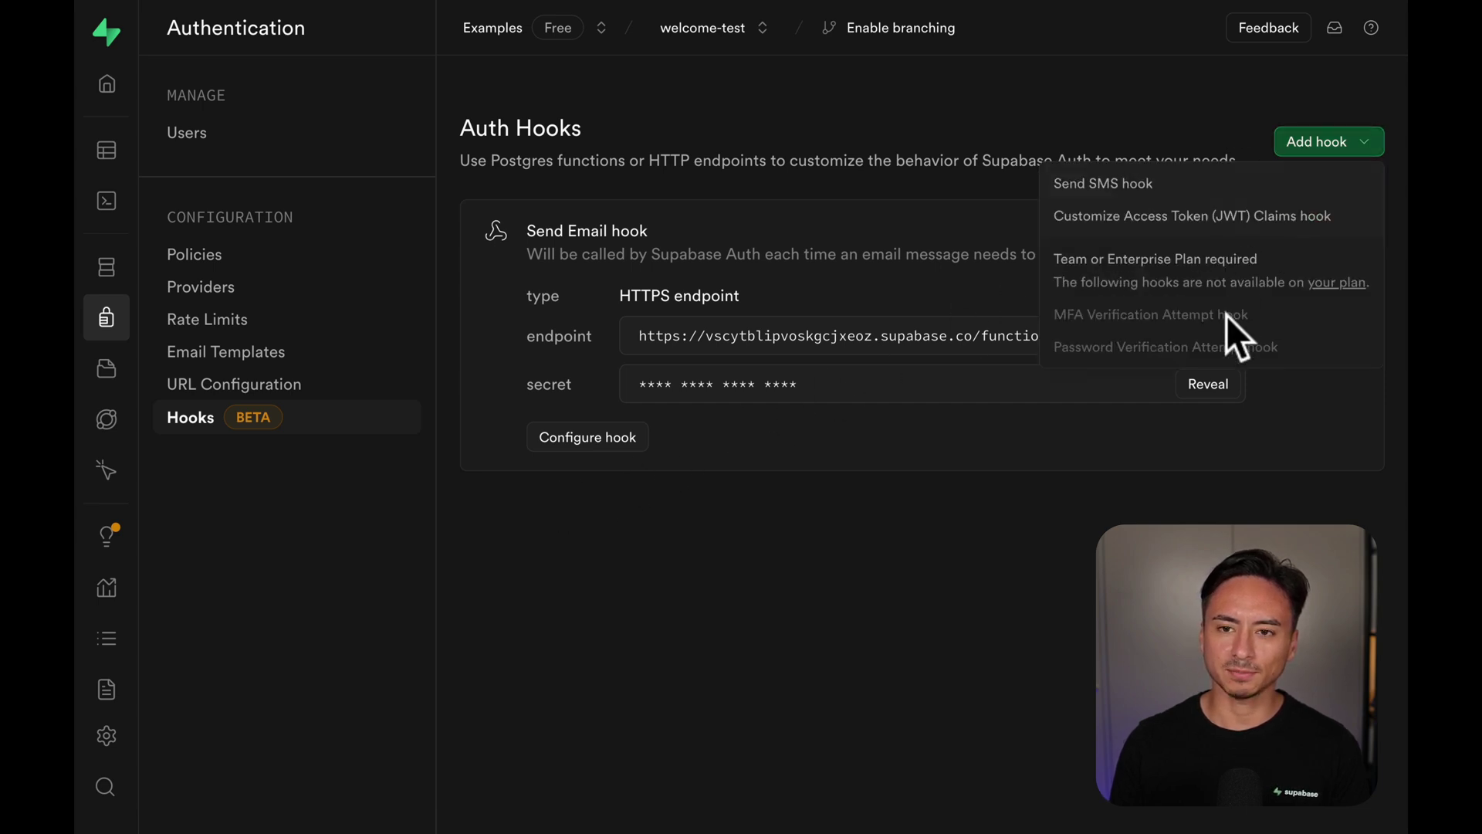
left_click(832, 469)
left_click(596, 446)
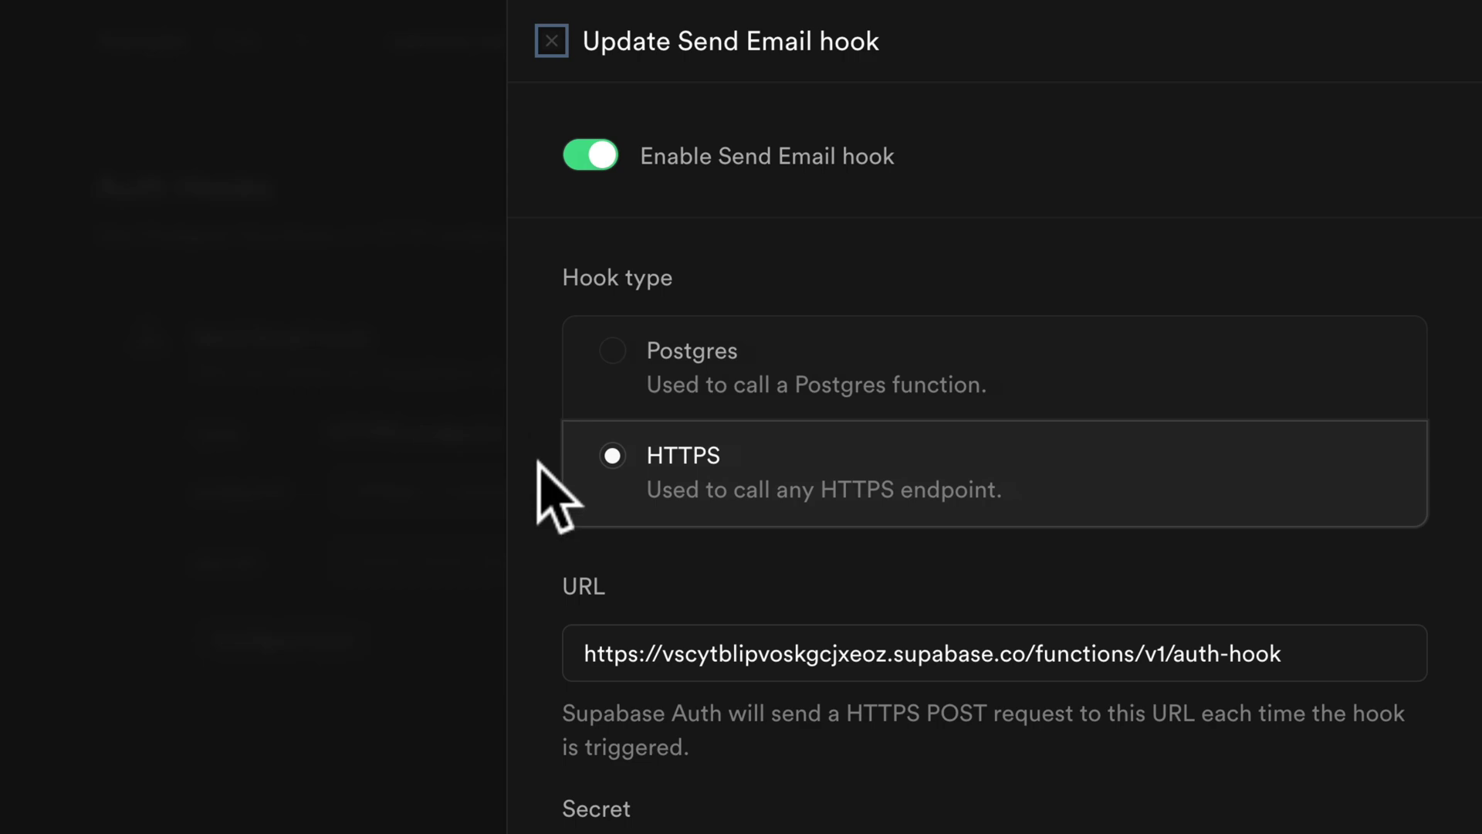
Step: Review the endpoint URL's parts: project domain, functions/v1/ path and auth-hook function name
left_click(567, 654)
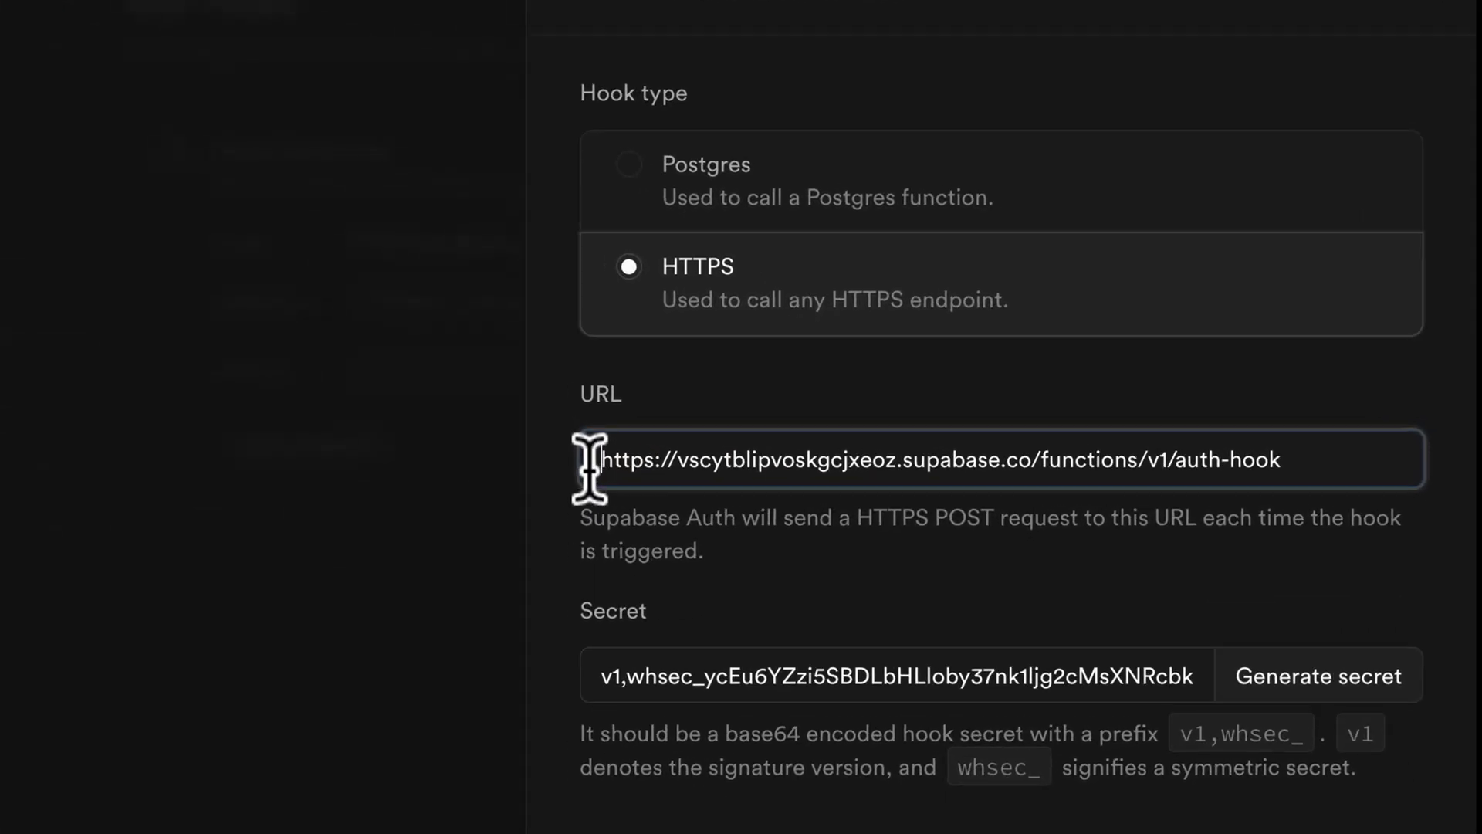
left_click(1036, 460, "shift")
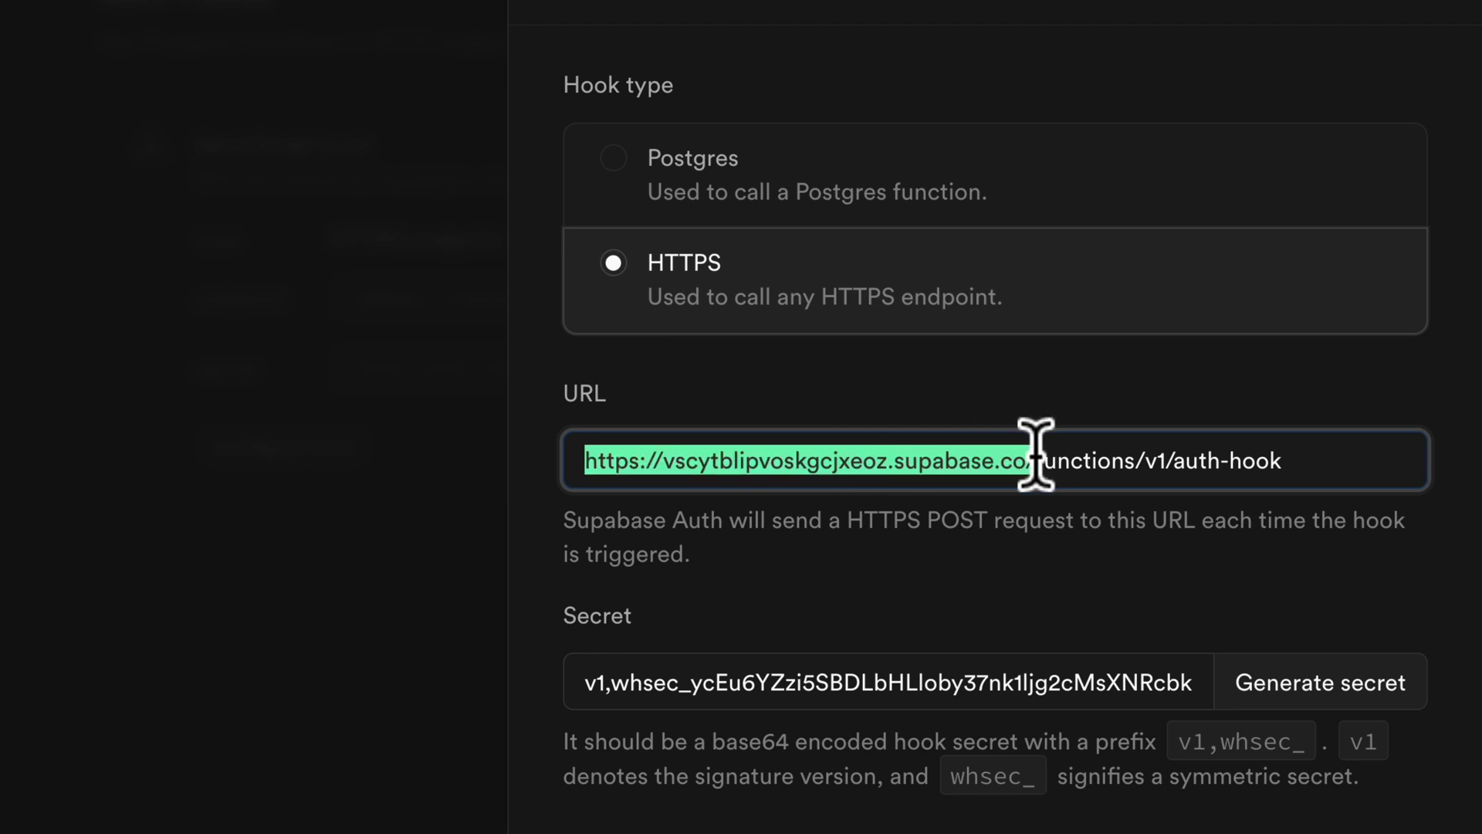
left_click_drag(1034, 460, 1193, 459)
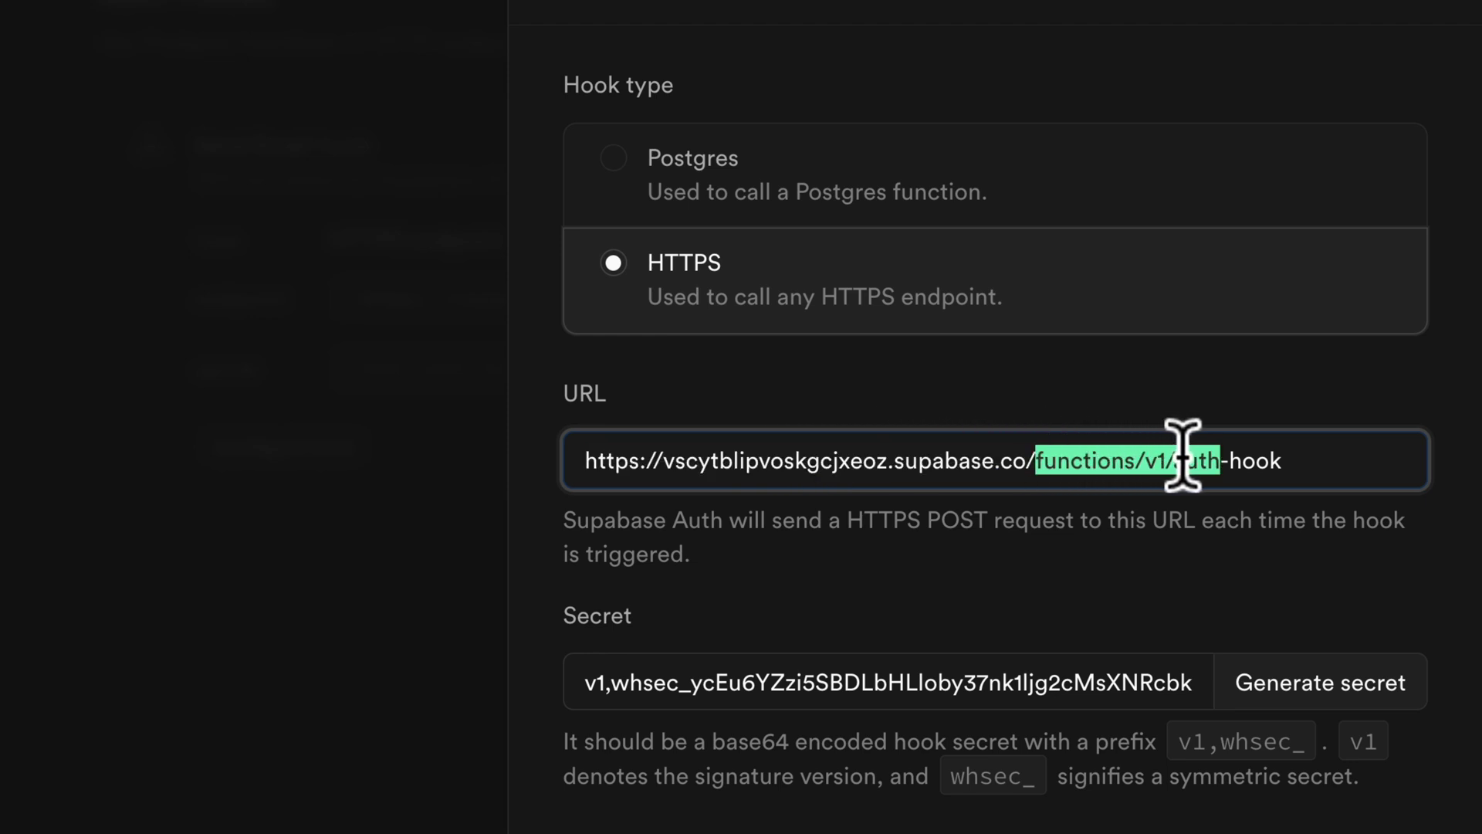
left_click_drag(1354, 460, 1181, 460)
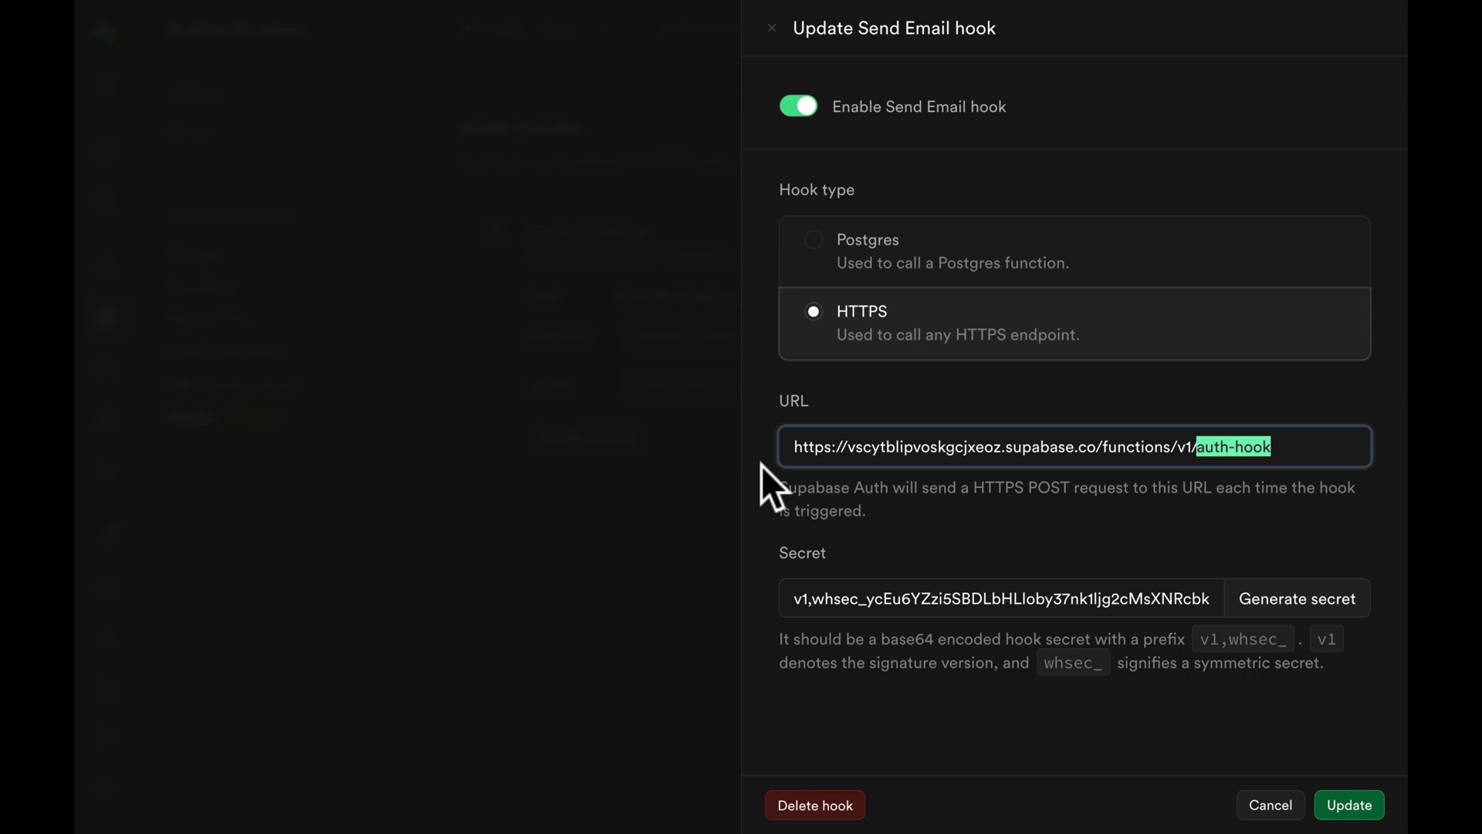
left_click(761, 464)
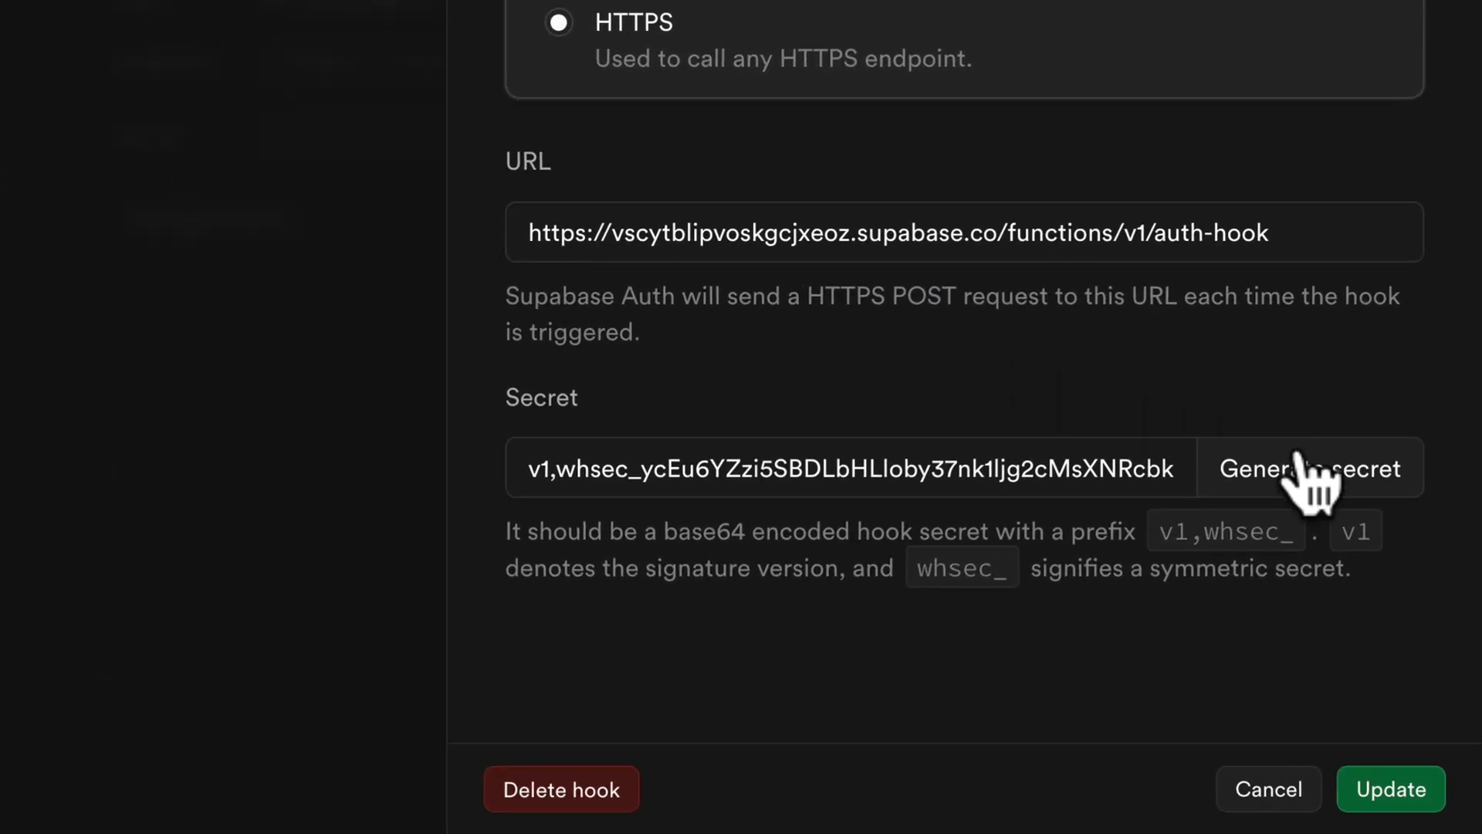
Step: Generate a new hook secret, inspect its value, and cancel out of the Send Email hook panel
left_click(1294, 470)
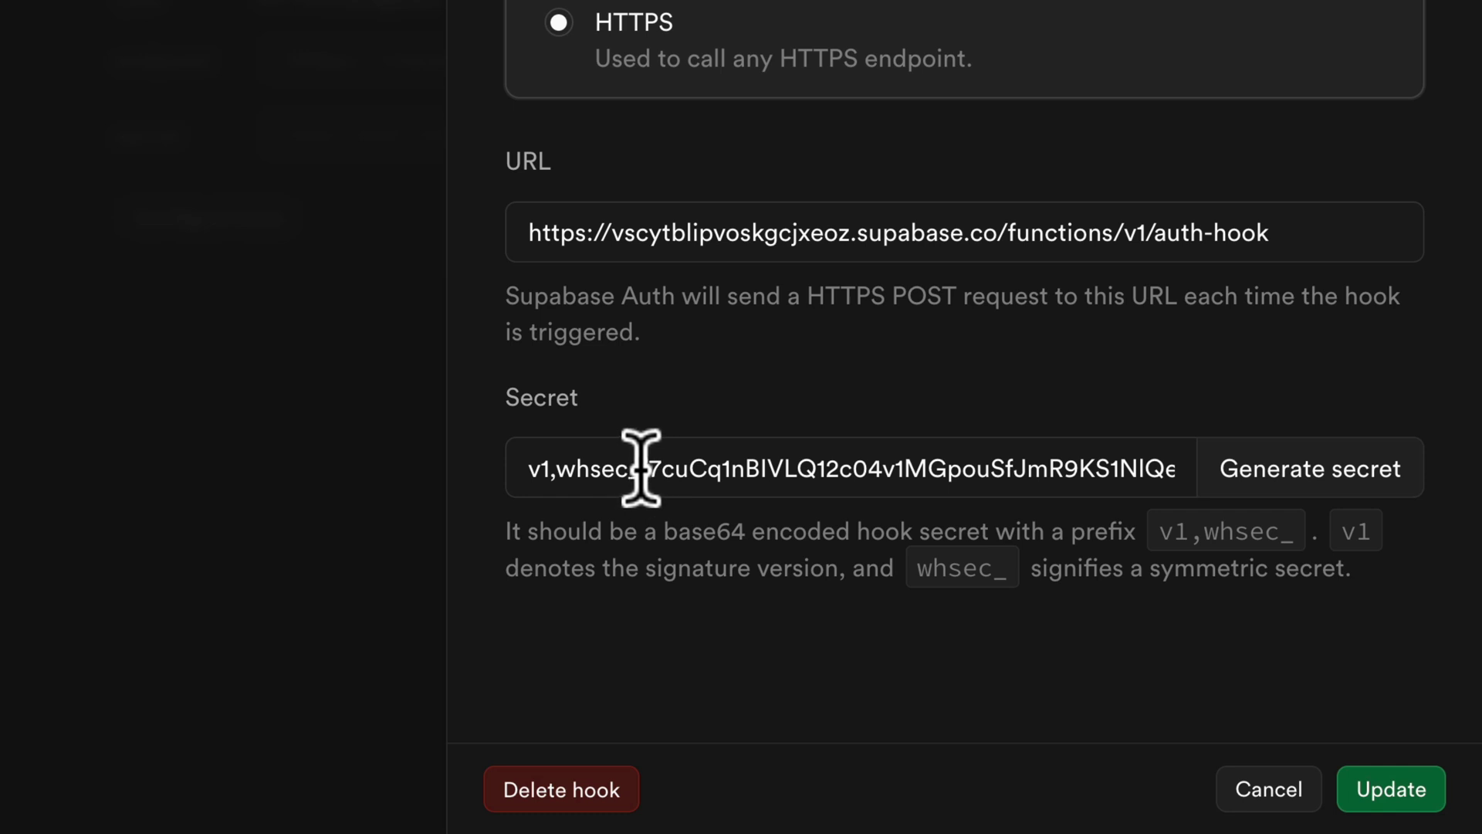
mouse_move(643, 468)
left_mouse_down()
mouse_move(1035, 452)
mouse_move(1015, 433)
left_mouse_up()
left_click(868, 537)
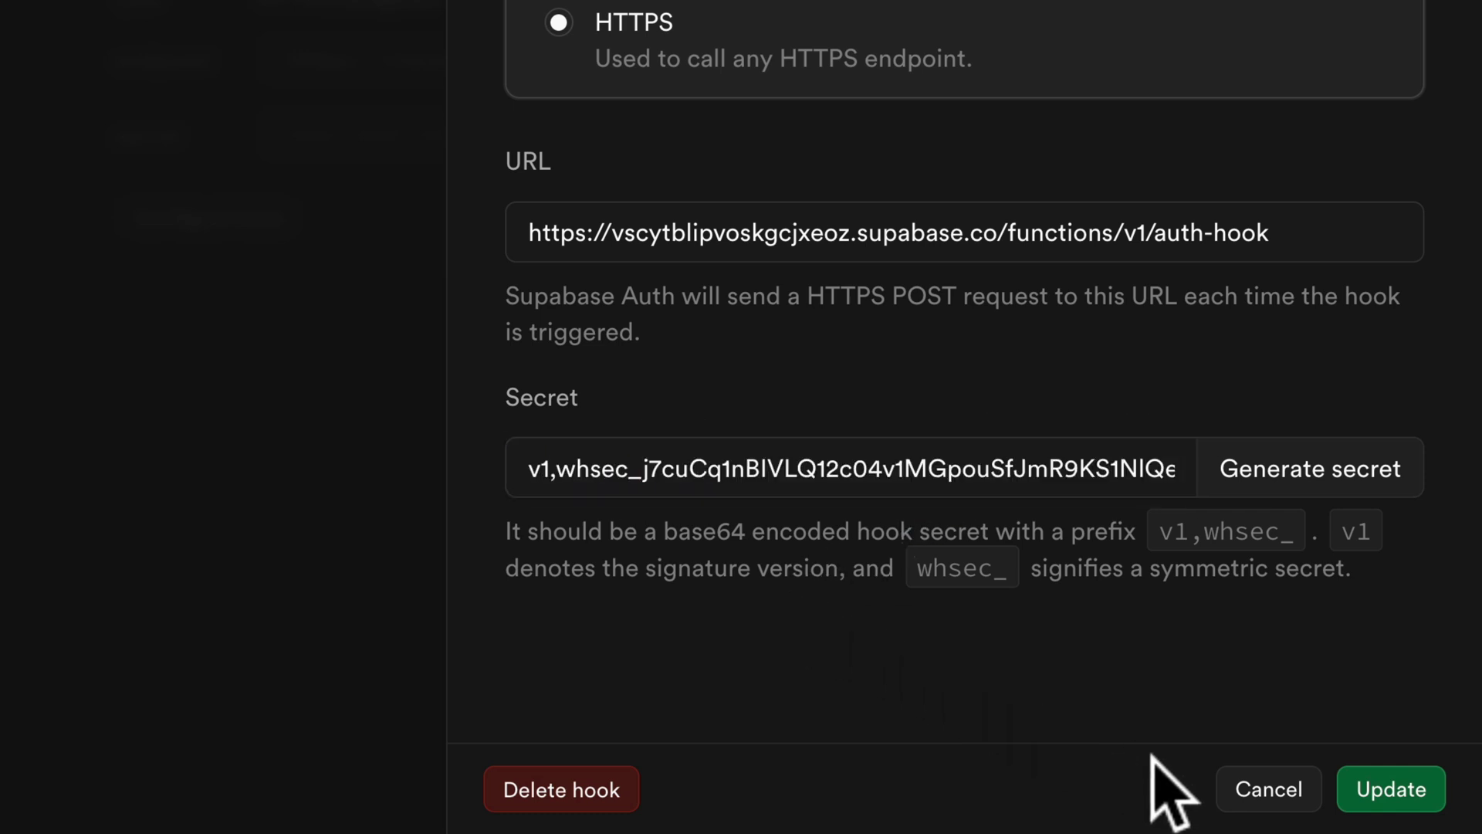
left_click(1266, 792)
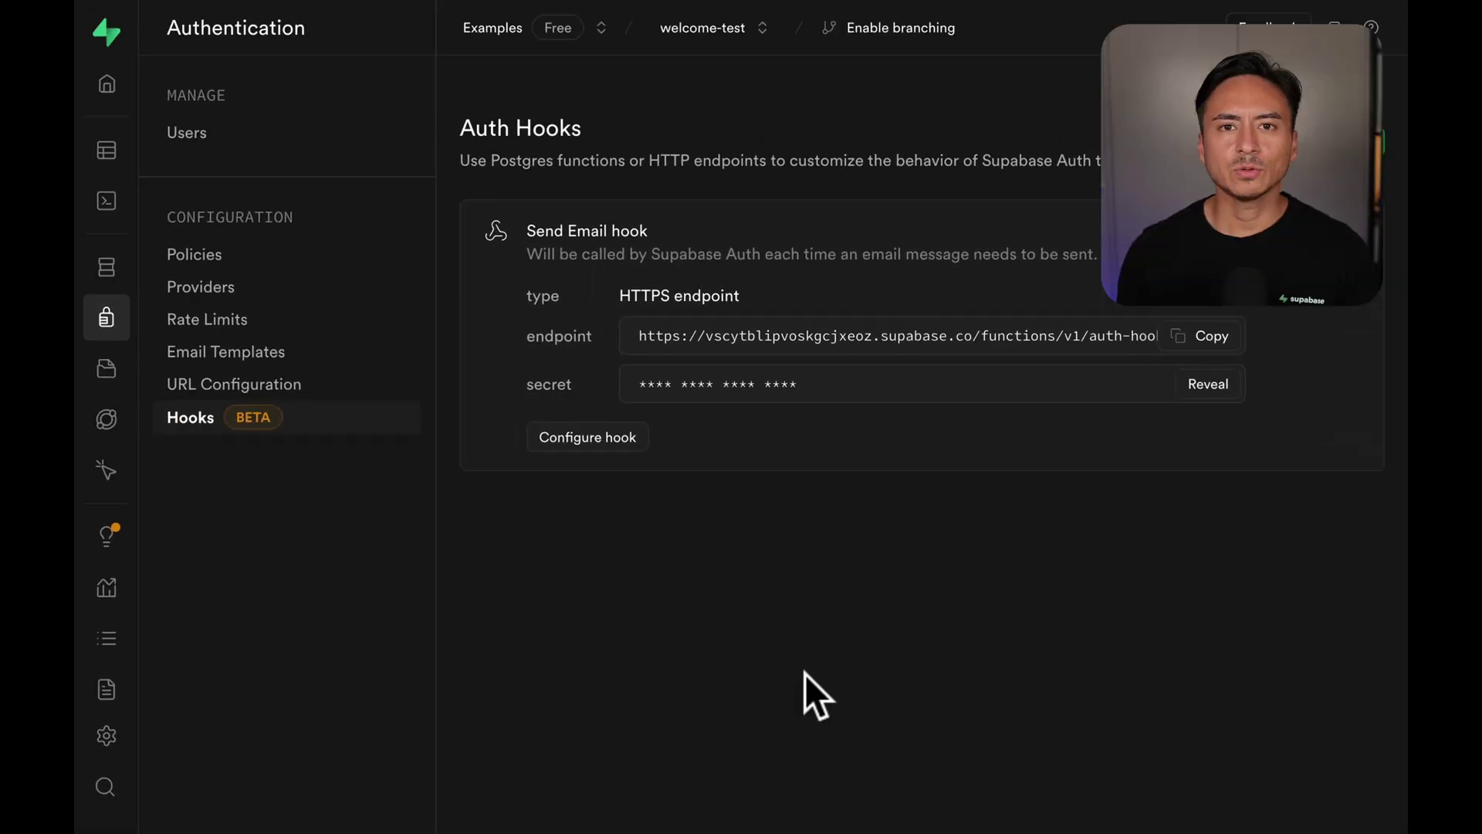
Step: In VS Code's Explorer, expand supabase/functions/auth-hook and open its index.ts source
key("ctrl+Left")
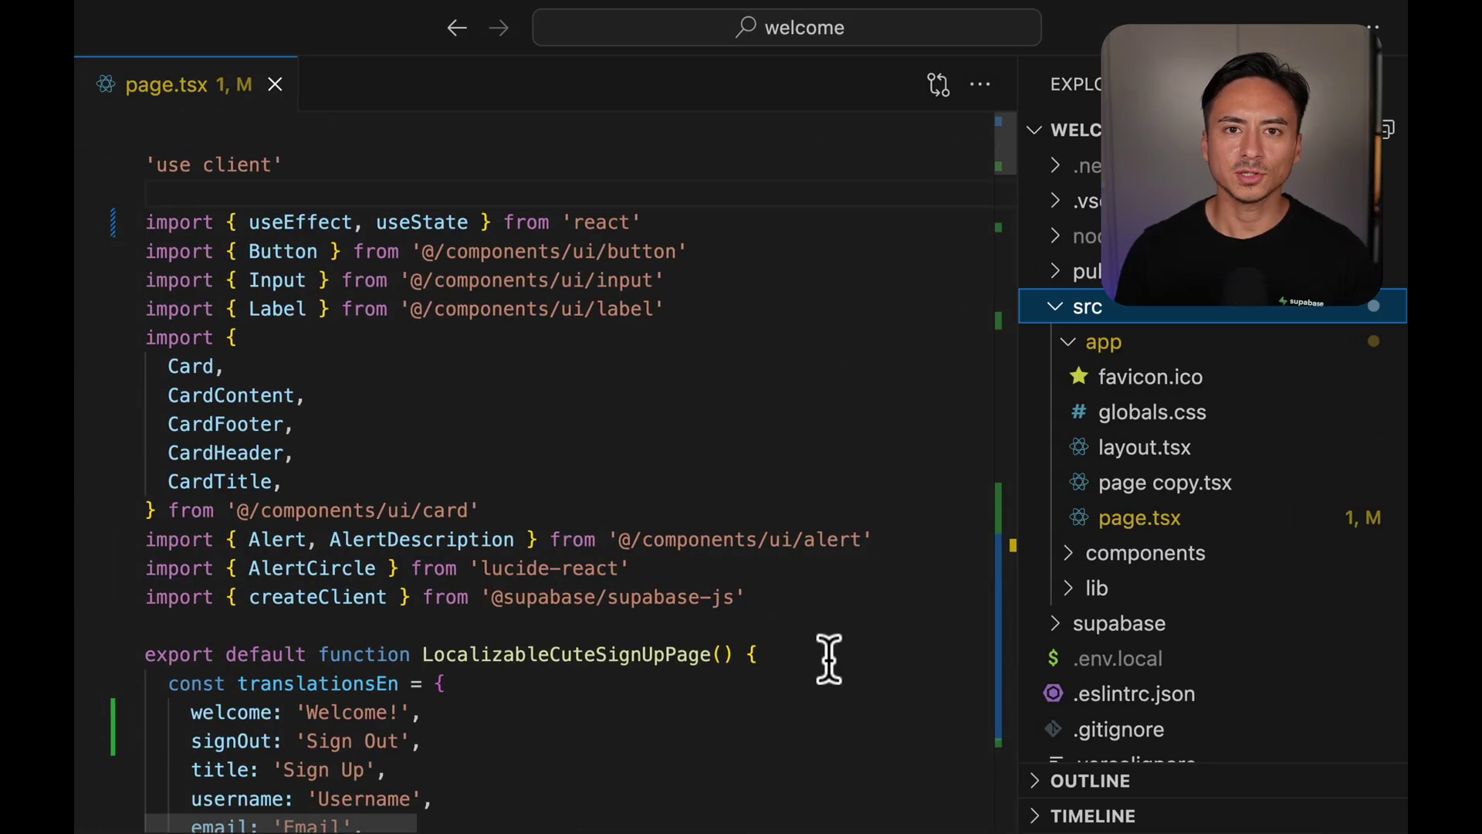
left_click(1058, 310)
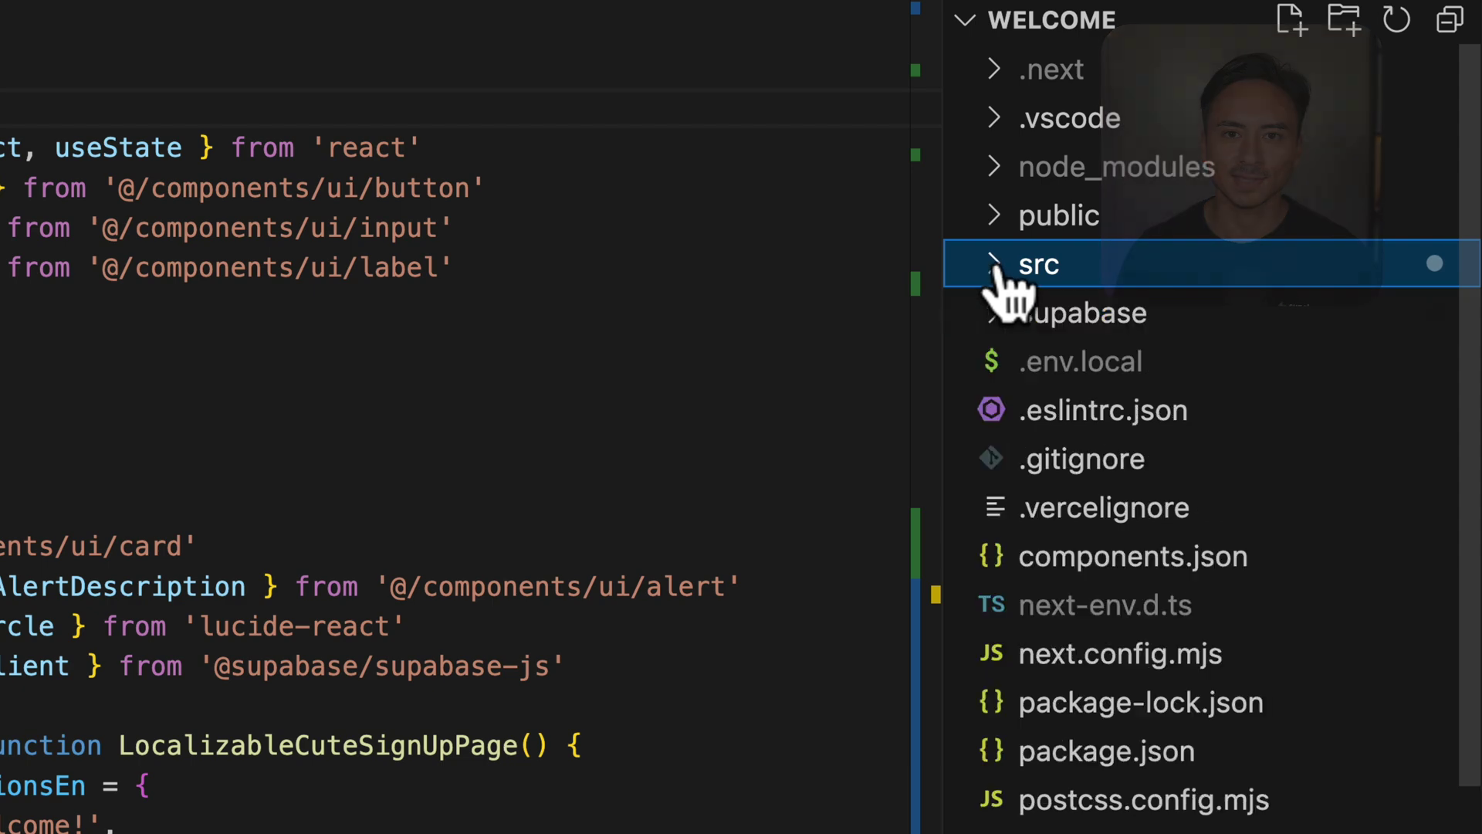
left_click(1017, 312)
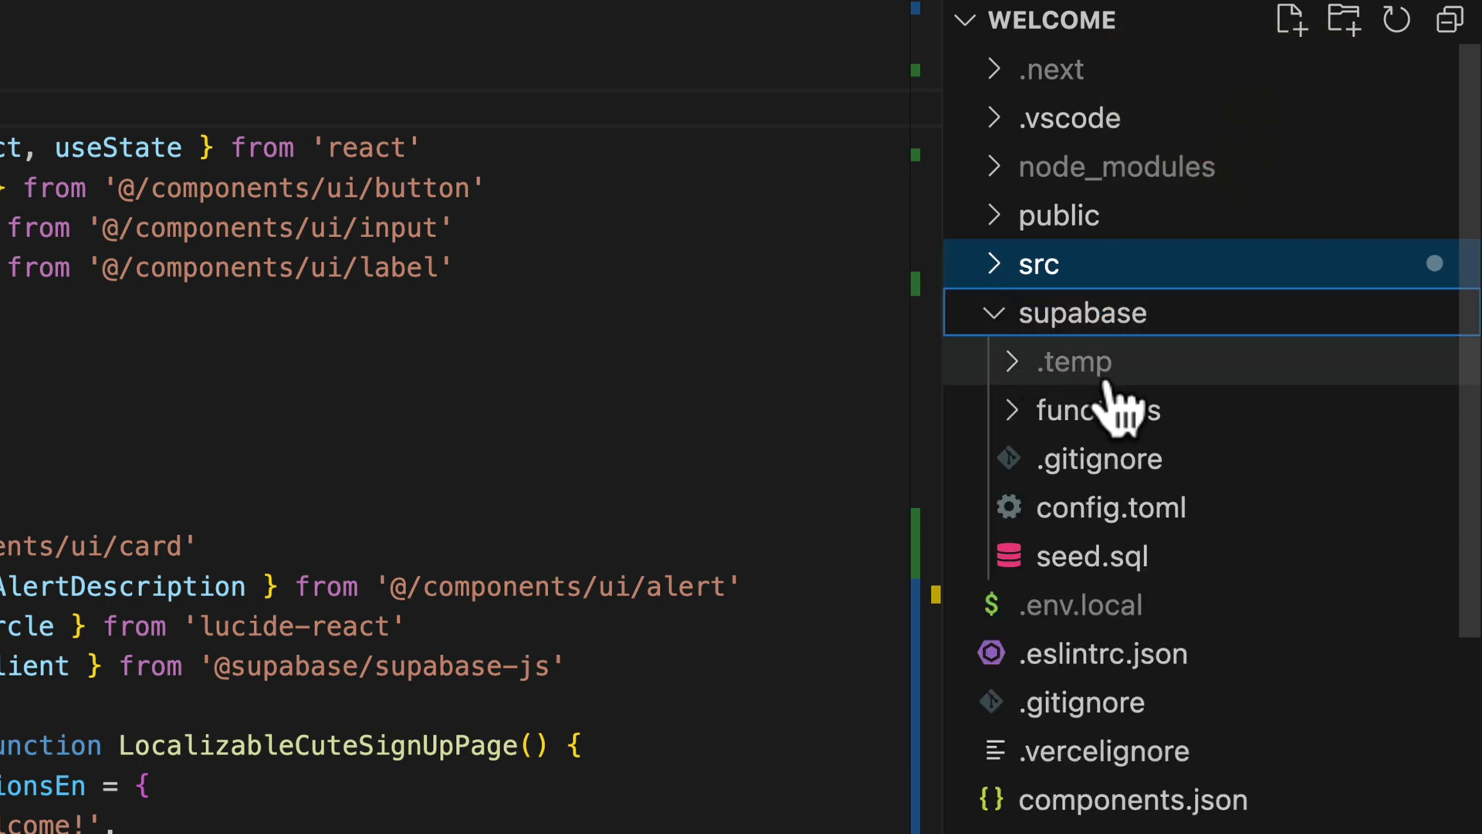
left_click(1253, 410)
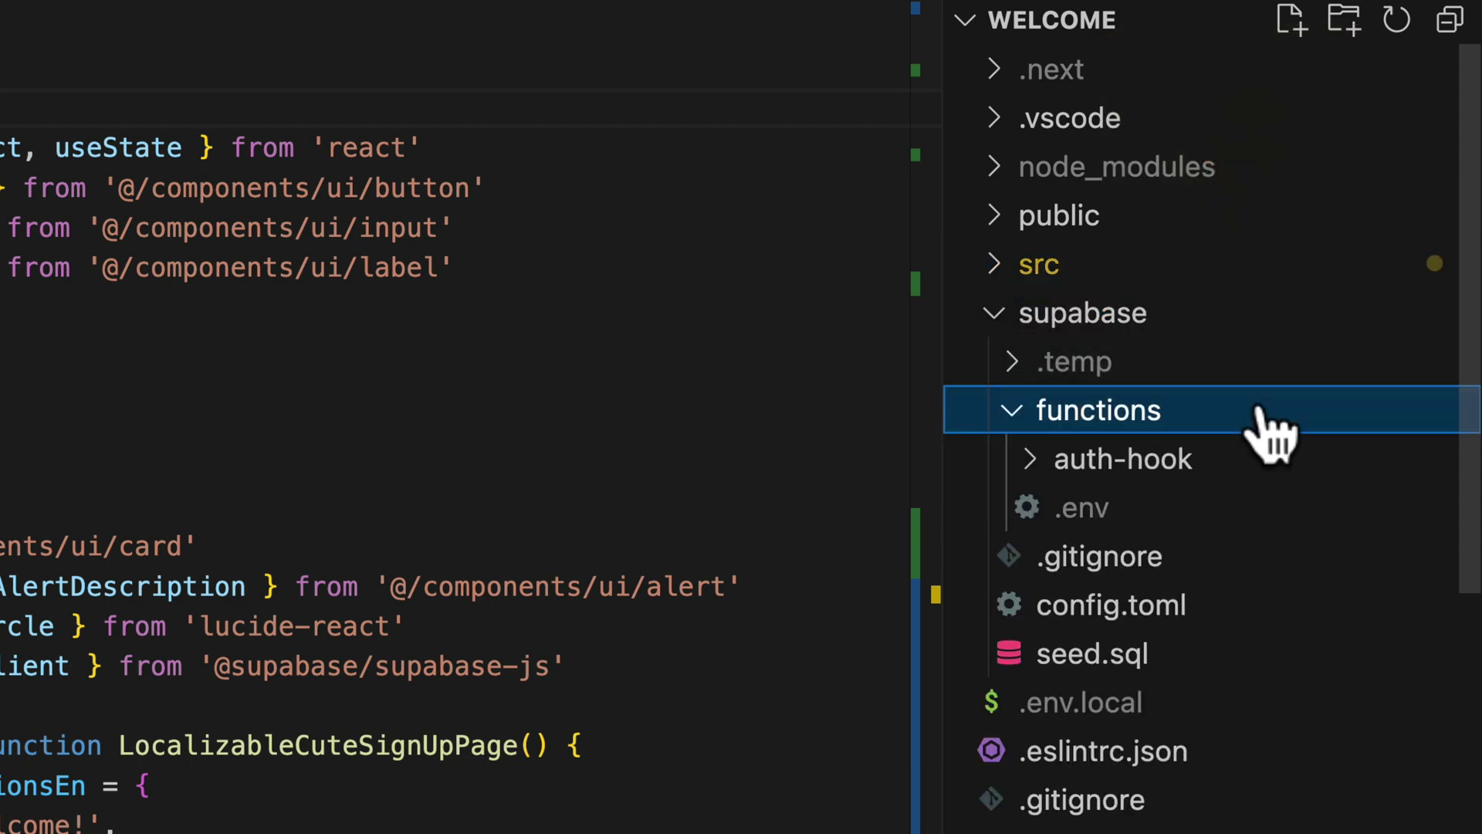
left_click(1260, 463)
left_click(1251, 561)
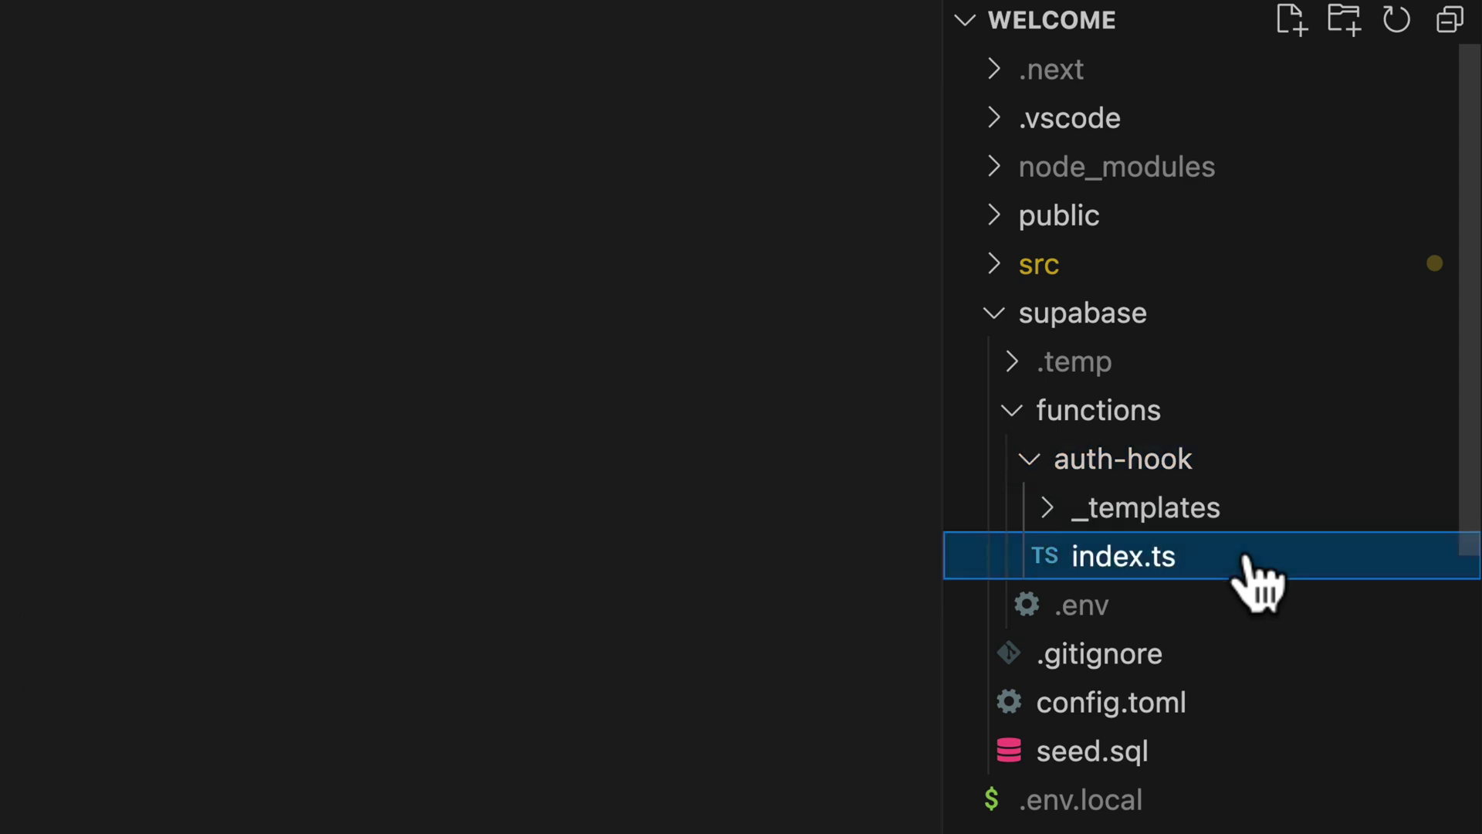
left_click(861, 477)
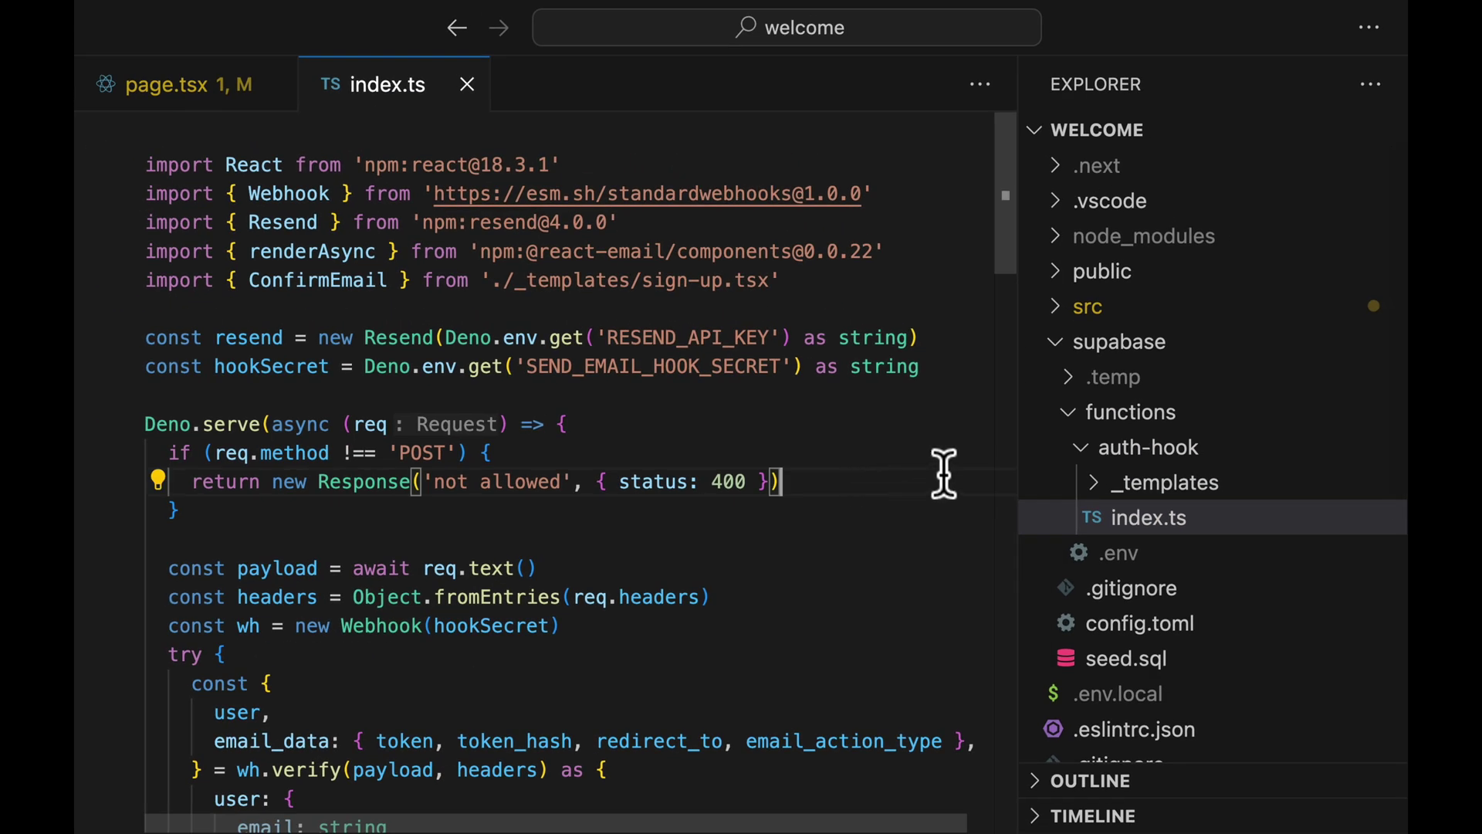
Step: Open the _templates/sign-up.tsx email template, then briefly use and close the integrated terminal
left_click(1243, 487)
left_click(1255, 526)
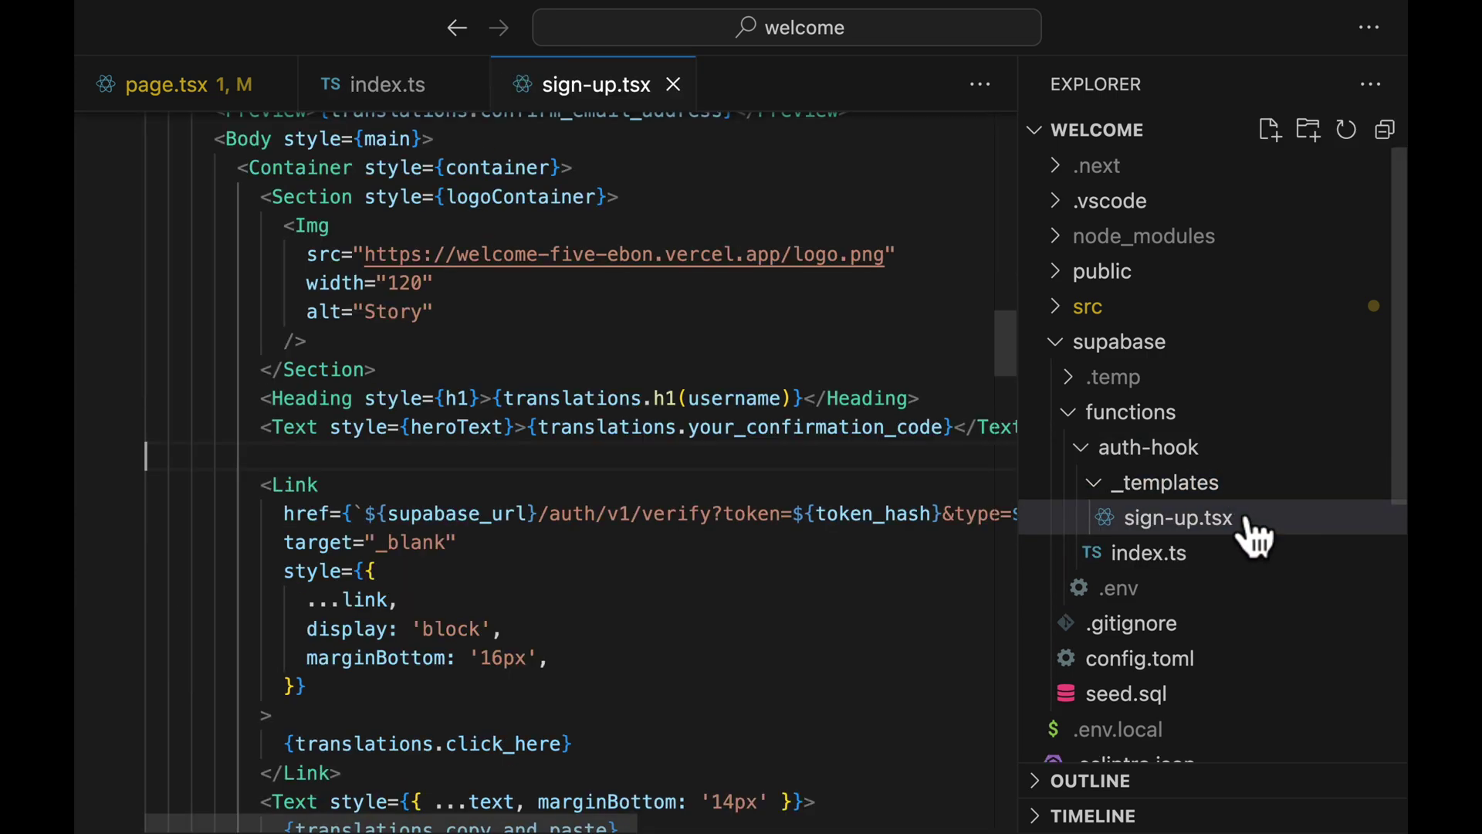
scroll(830, 529, "up", 5)
scroll(831, 530, "up", 7)
scroll(832, 527, "up", 10)
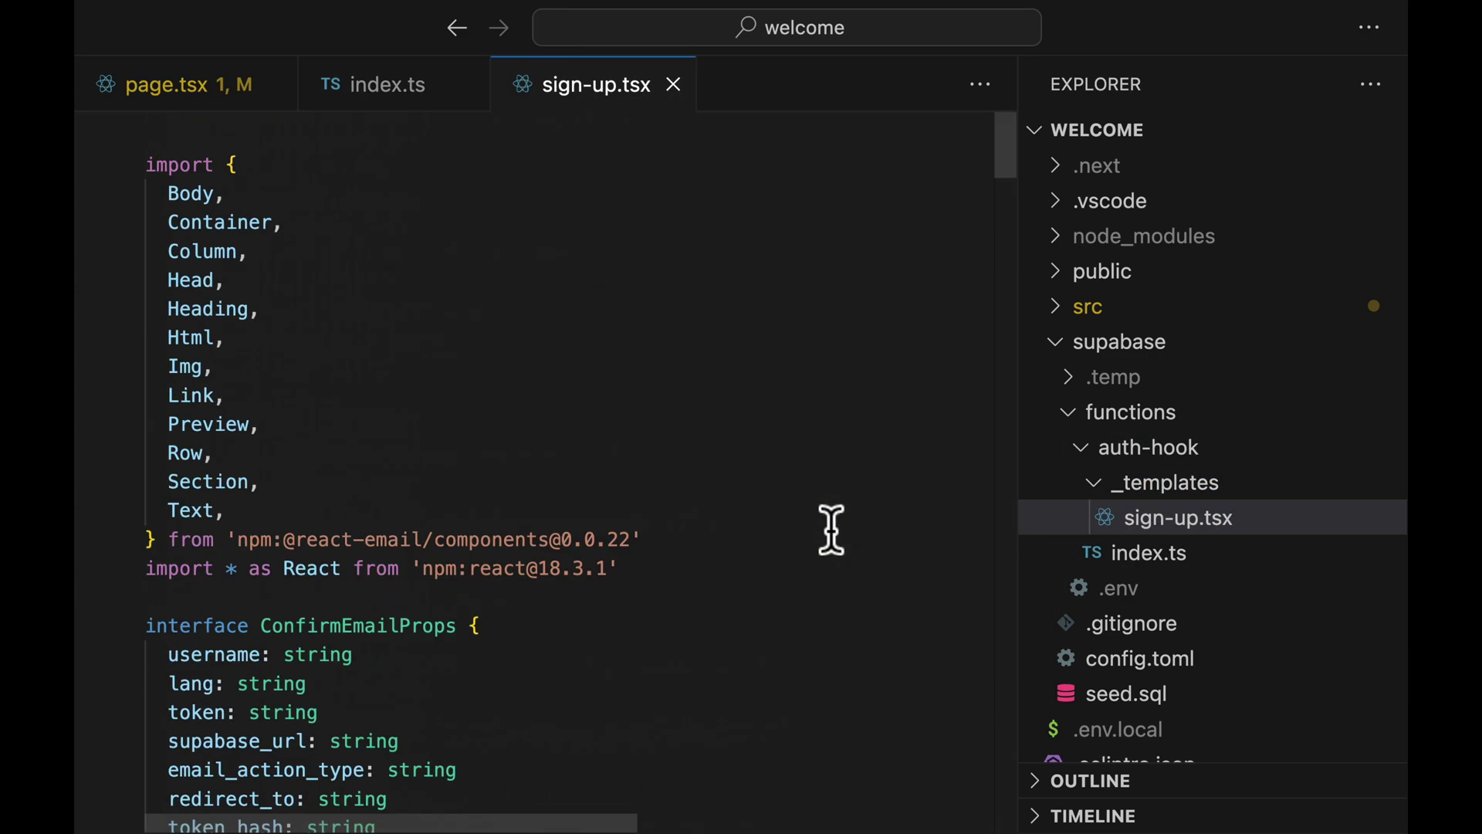
left_click(1273, 561)
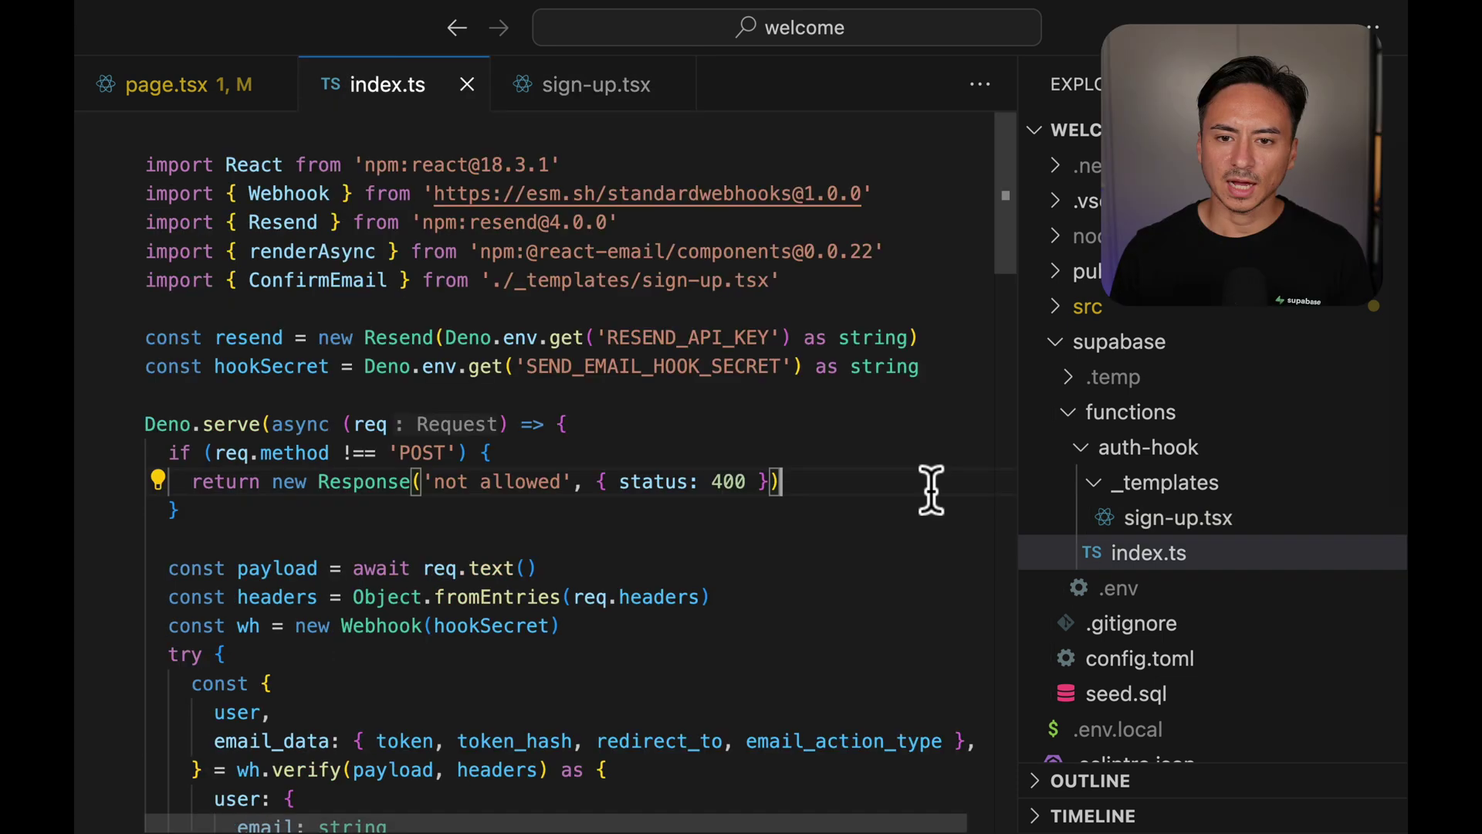
key("ctrl+grave")
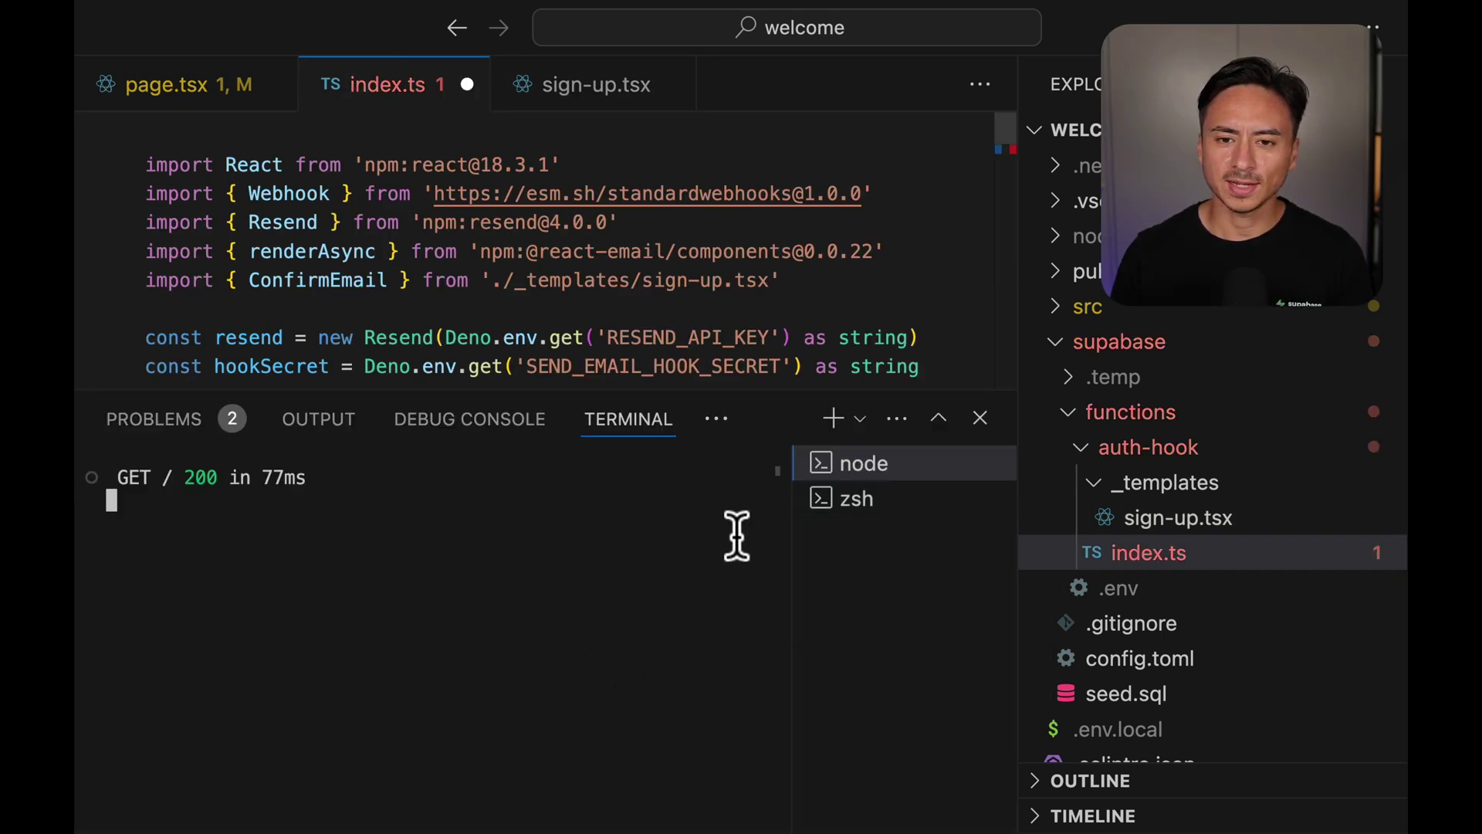
left_click(857, 498)
type("supabase functions new auth-hook")
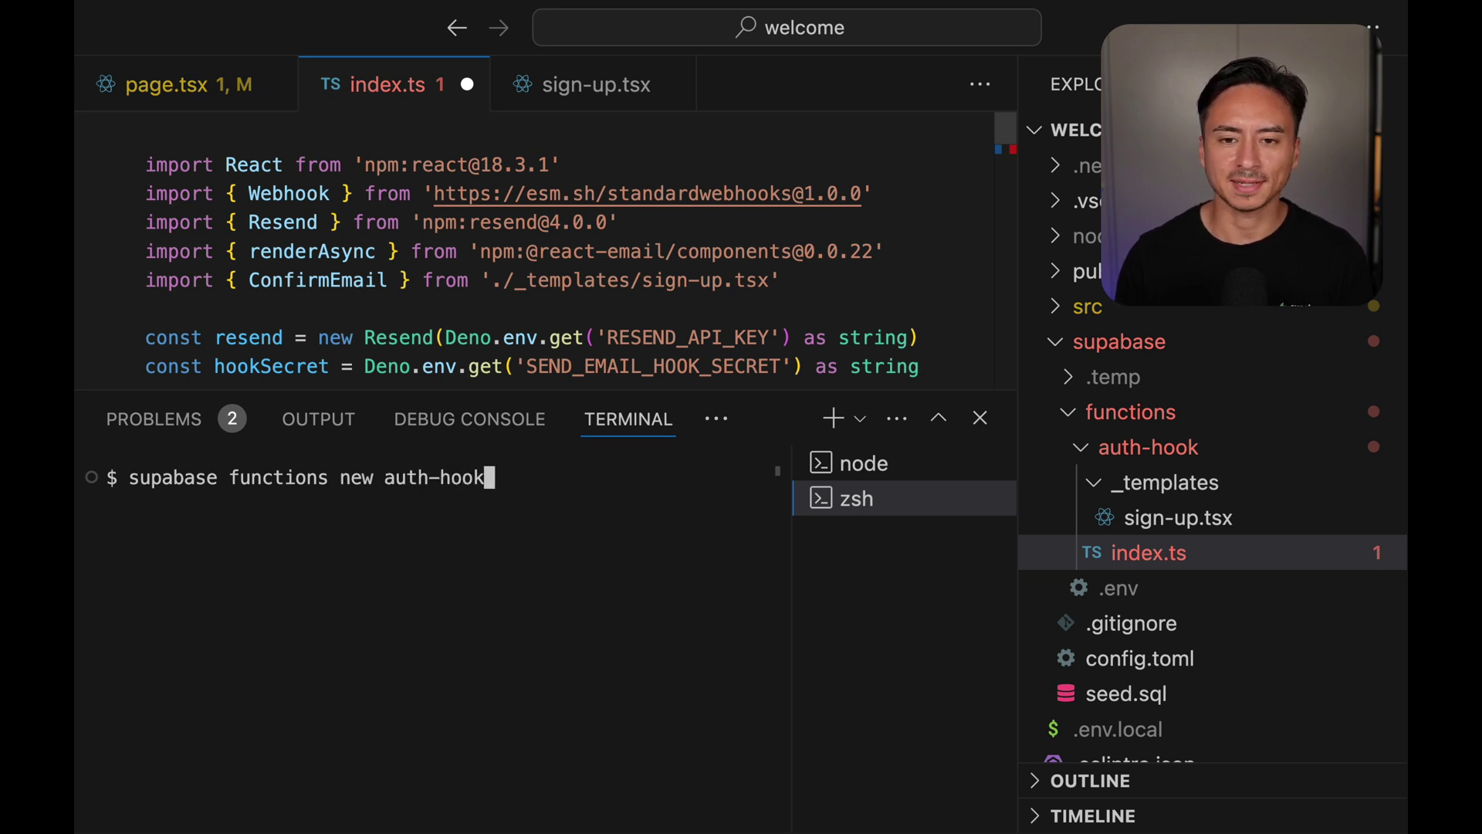
key("ctrl+u")
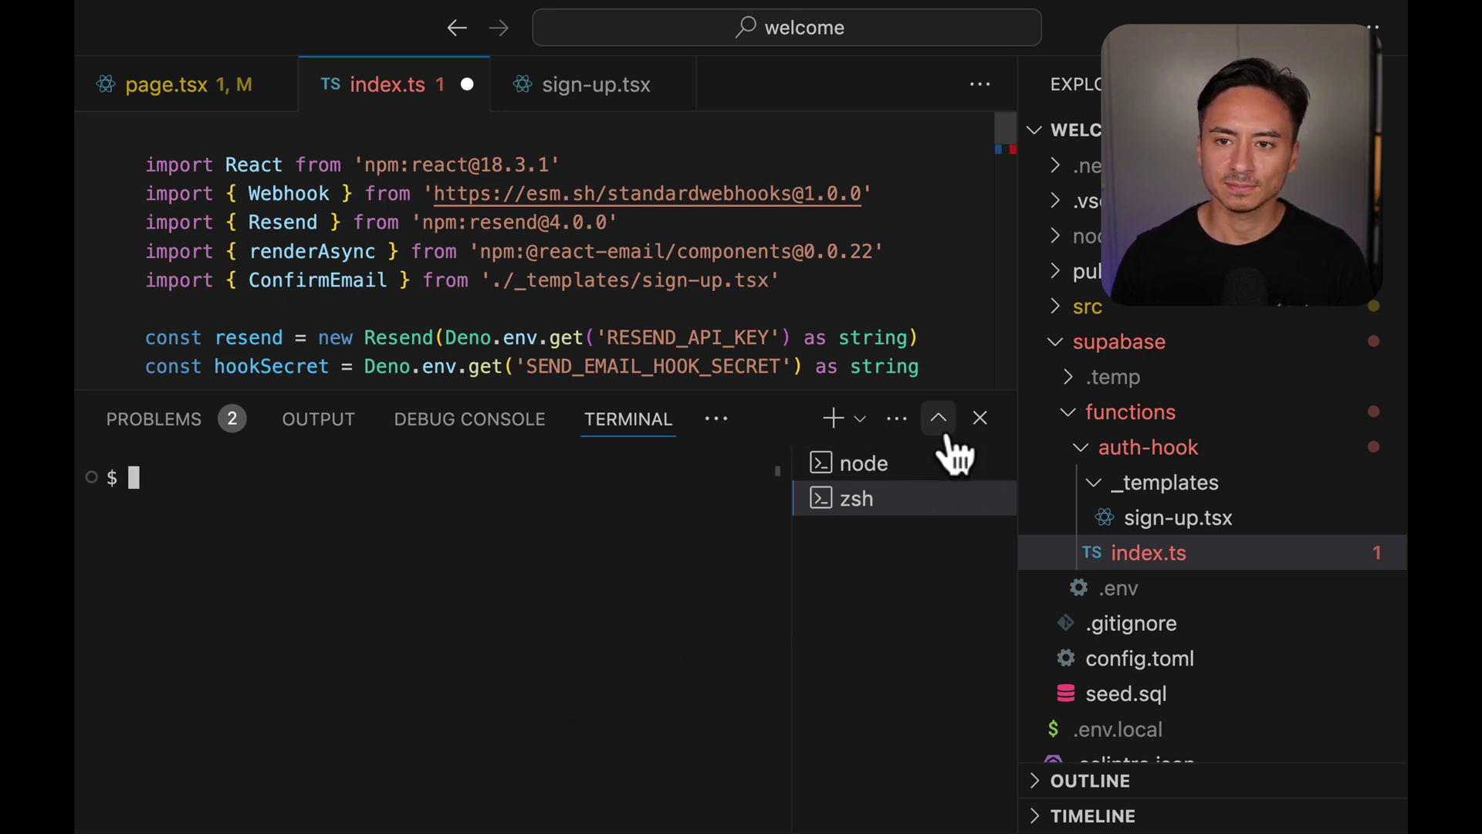
left_click(980, 419)
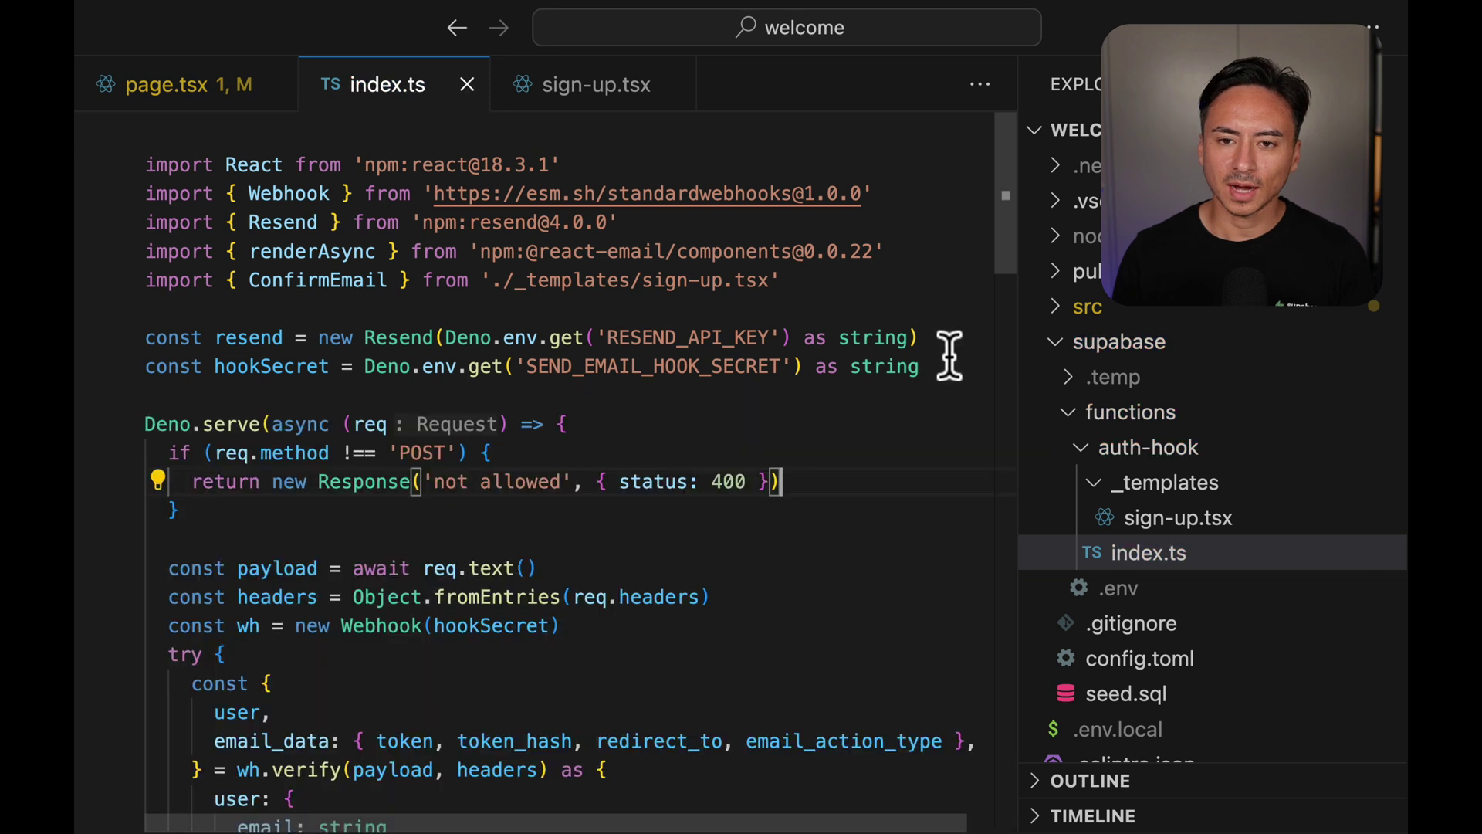
Step: Open the function's .env file and highlight the RESEND_API_KEY value
left_click(1163, 593)
scroll(694, 428, "up", 1)
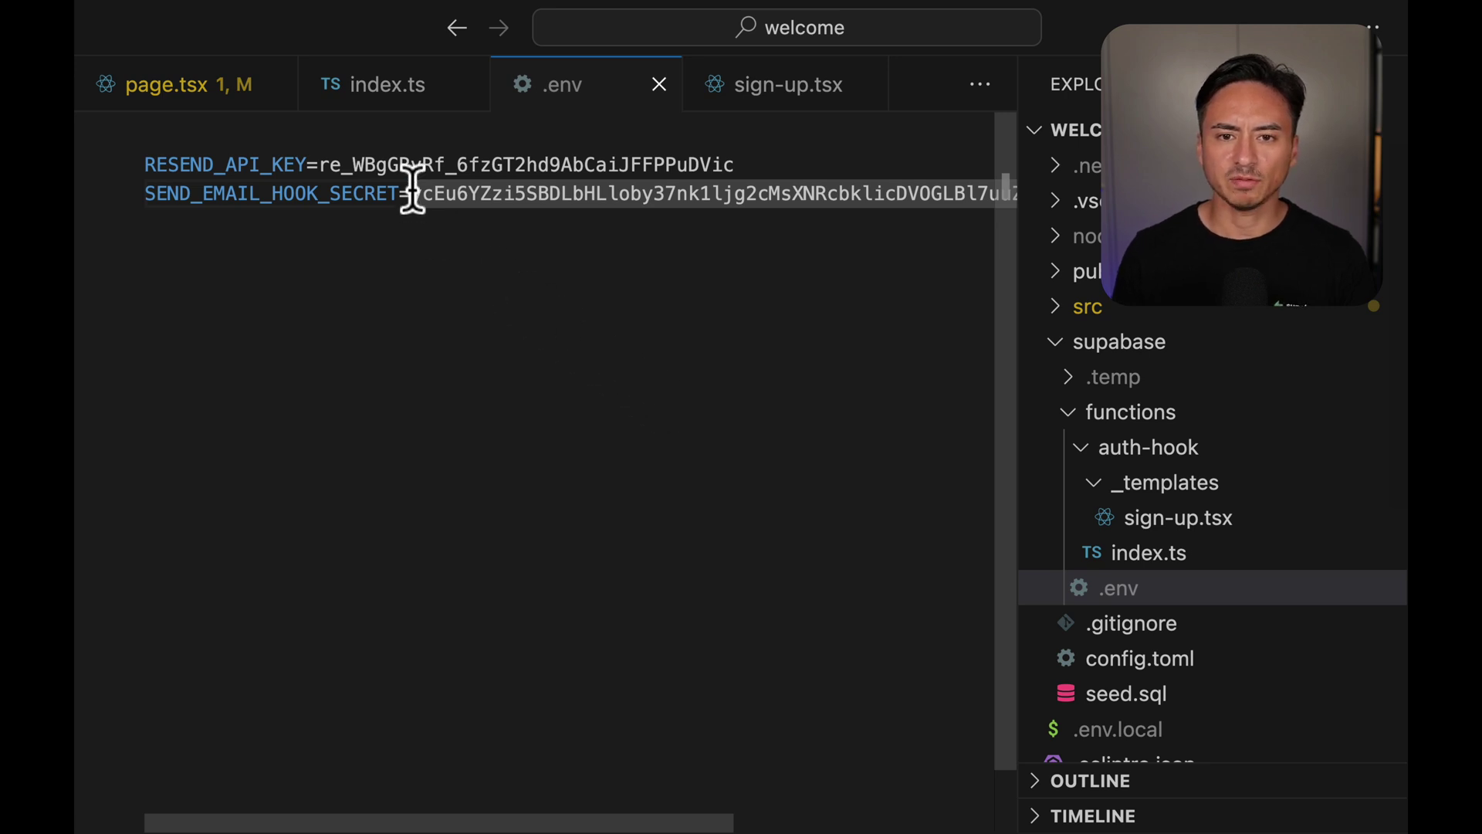
left_click_drag(321, 165, 773, 164)
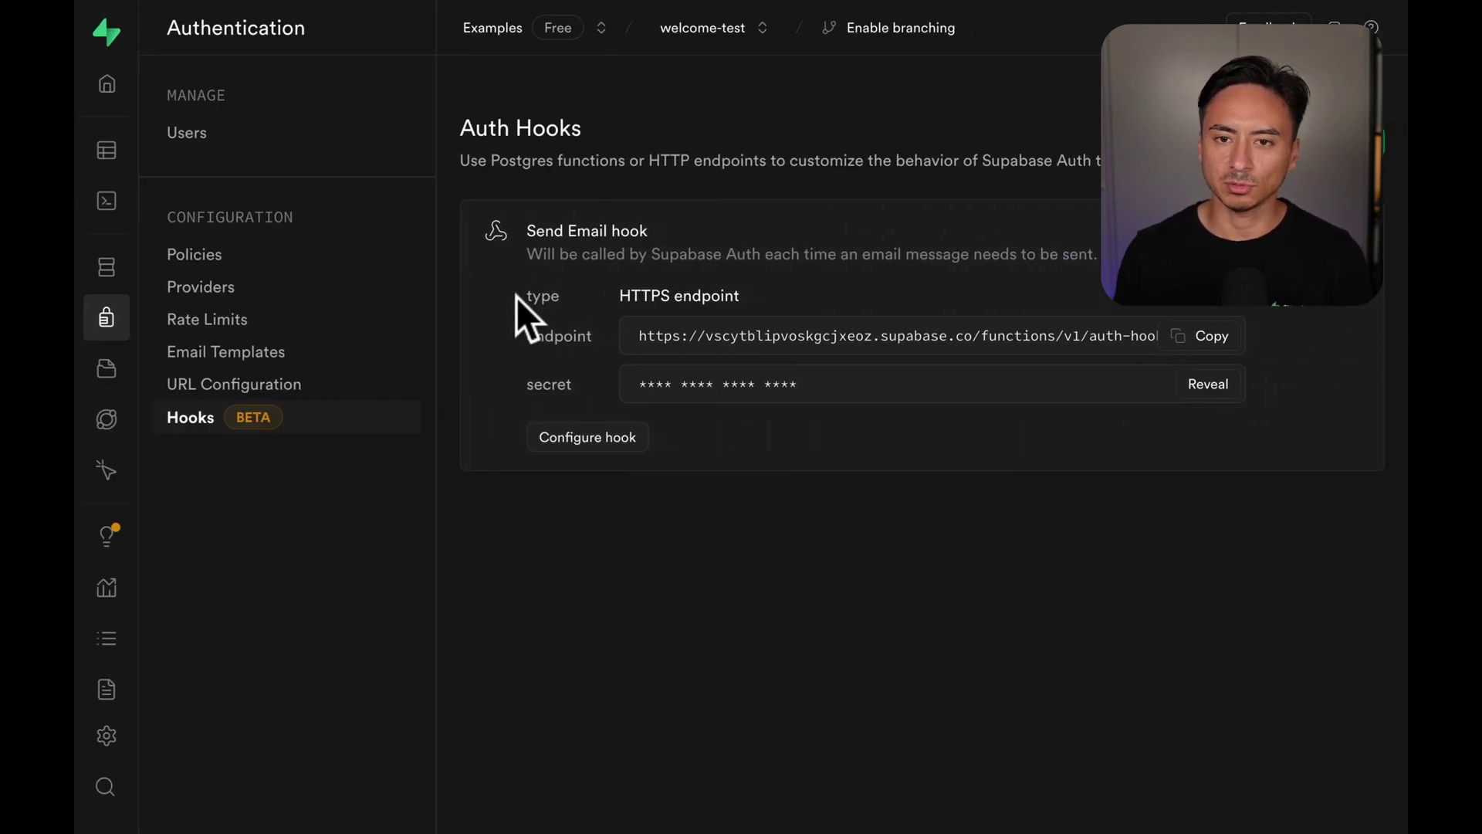
Step: Select the hook secret after its v1,whsec_ prefix for copying, then close the hook panel
left_click(579, 449)
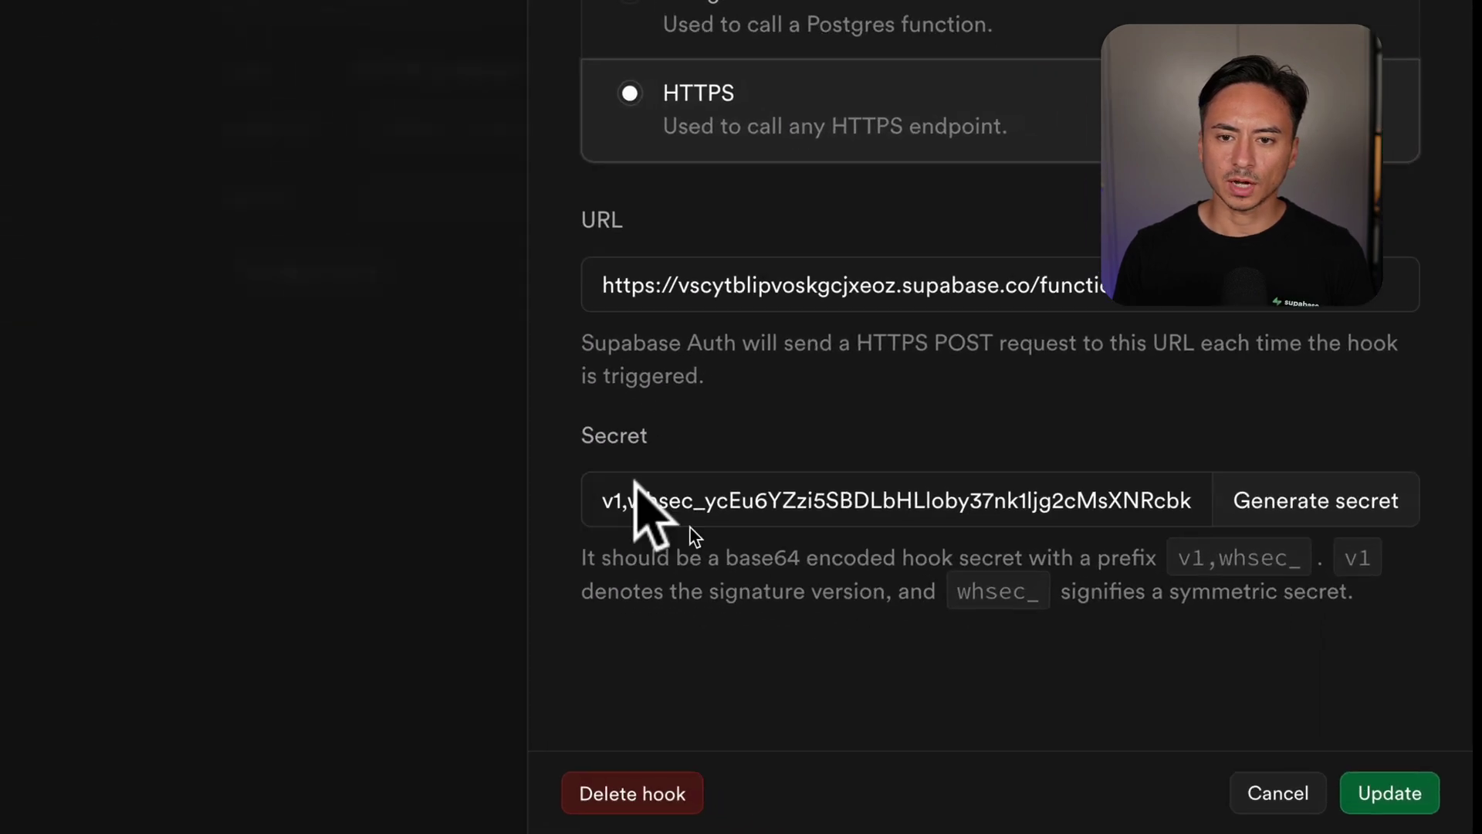
left_click(632, 487)
double_click(631, 486)
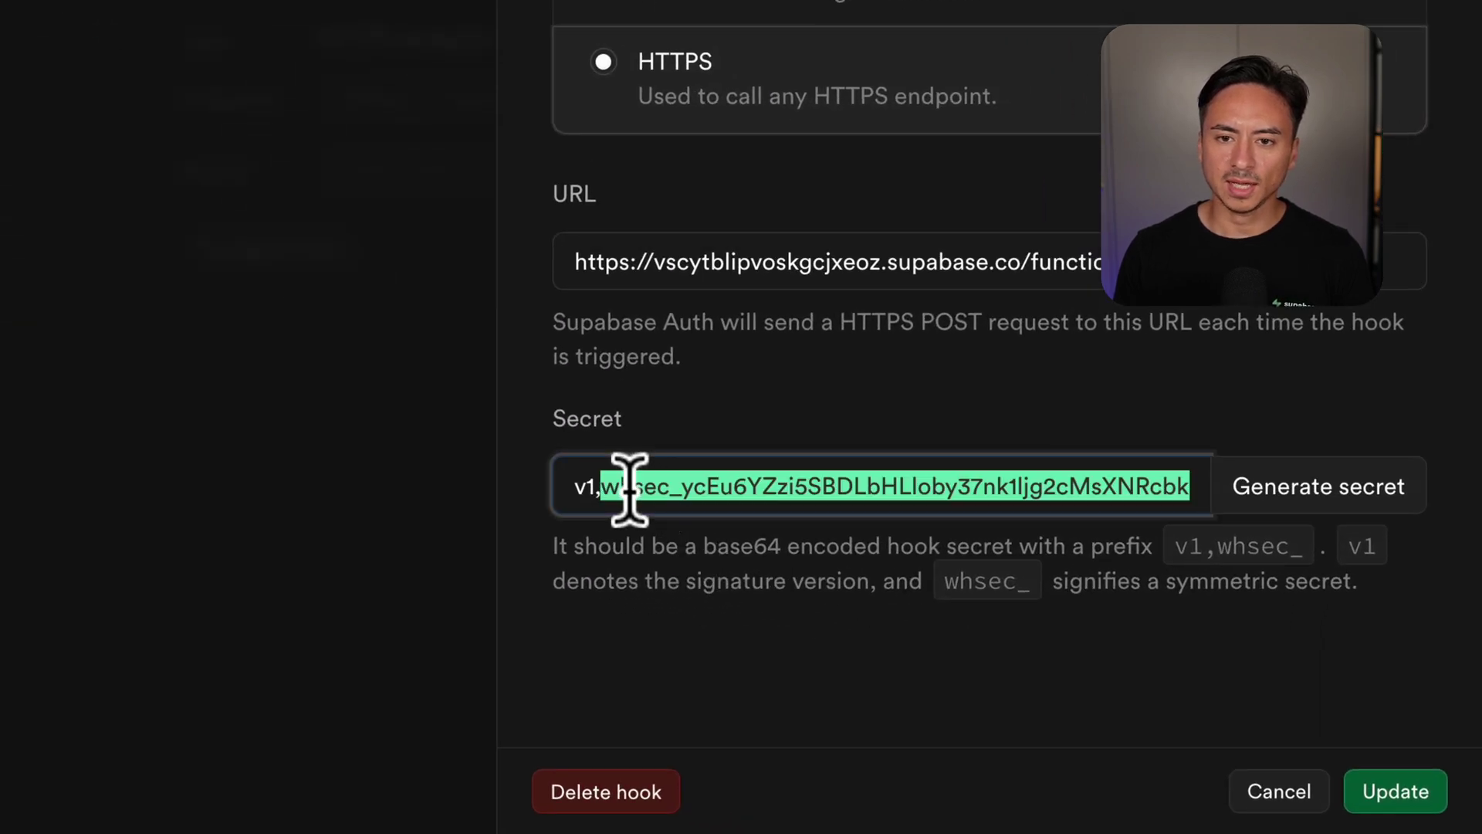
key("Left")
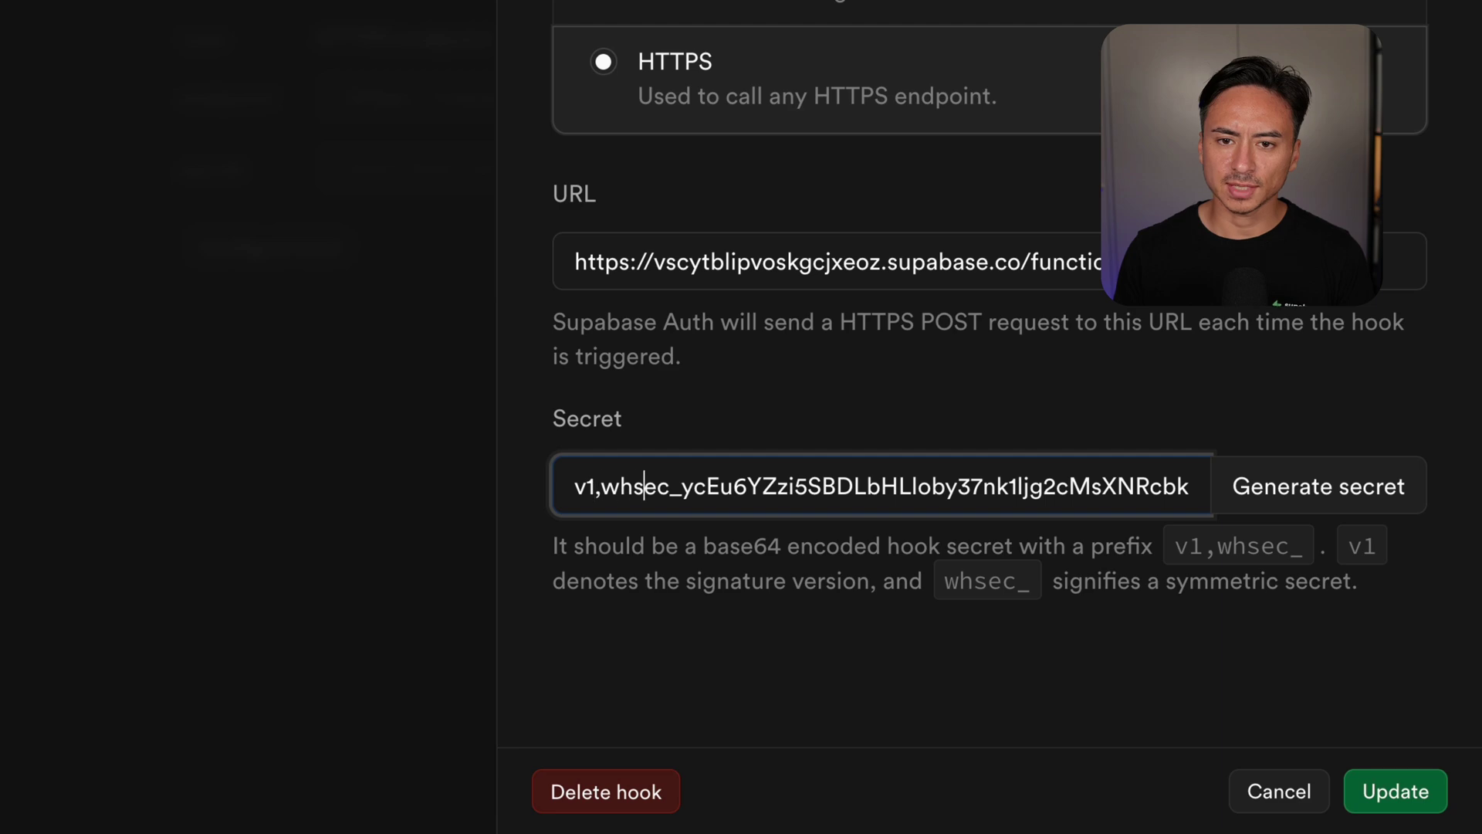
key("ctrl+a")
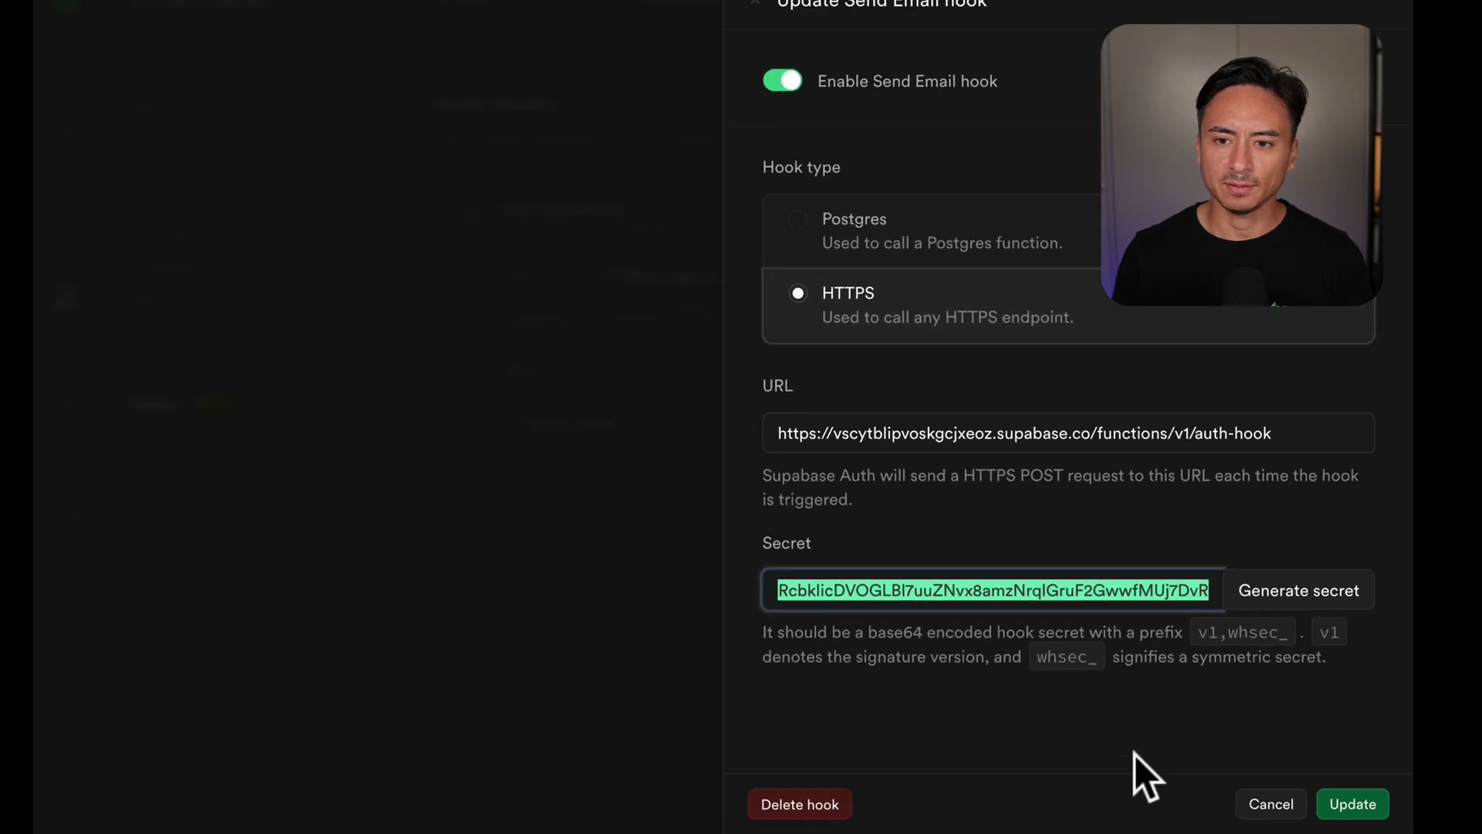
left_click(1270, 803)
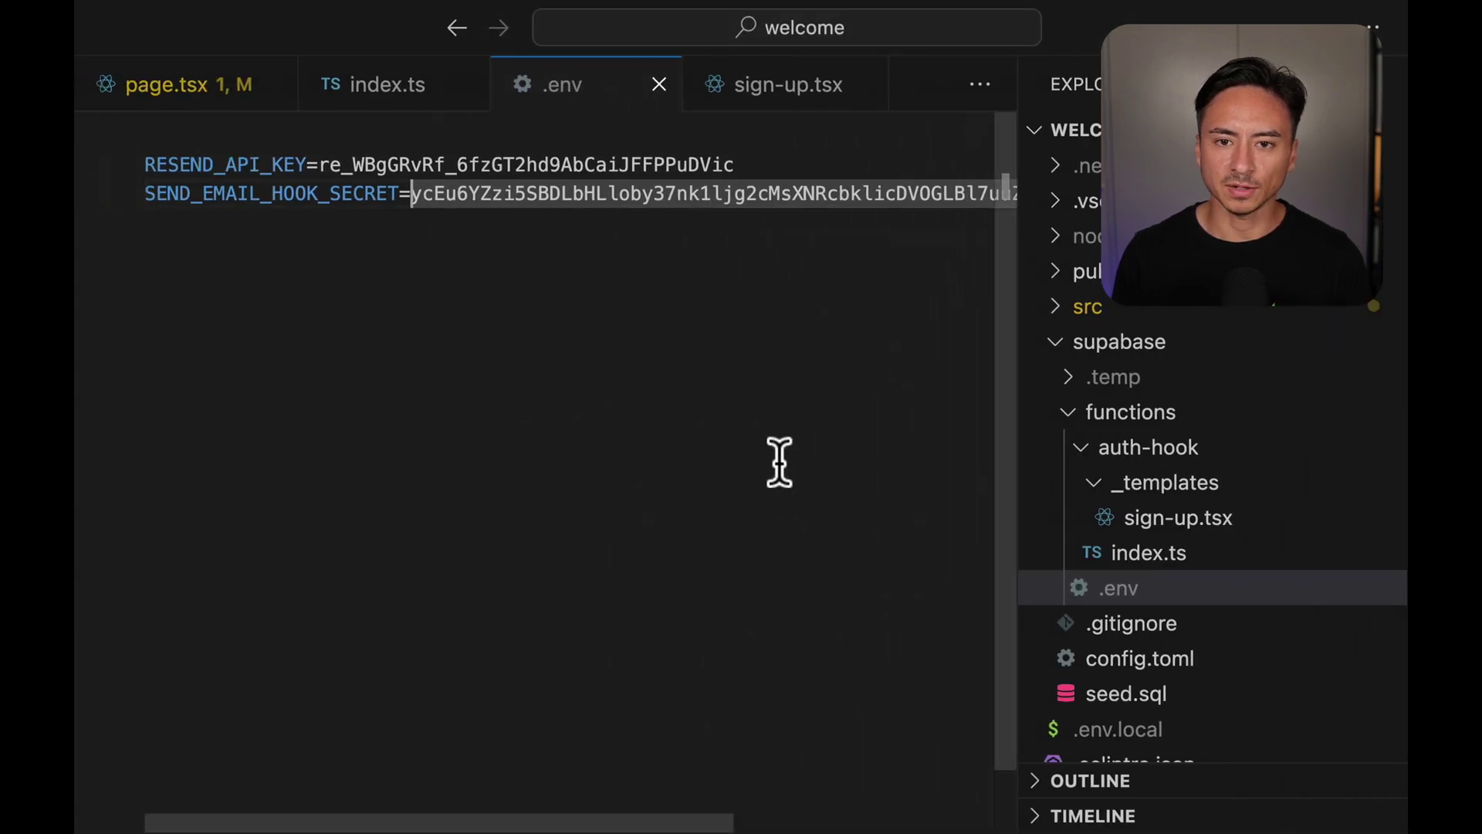
Step: Review the wh.verify payload types in index.ts, noting the user email field, then switch to the browser
left_click(404, 94)
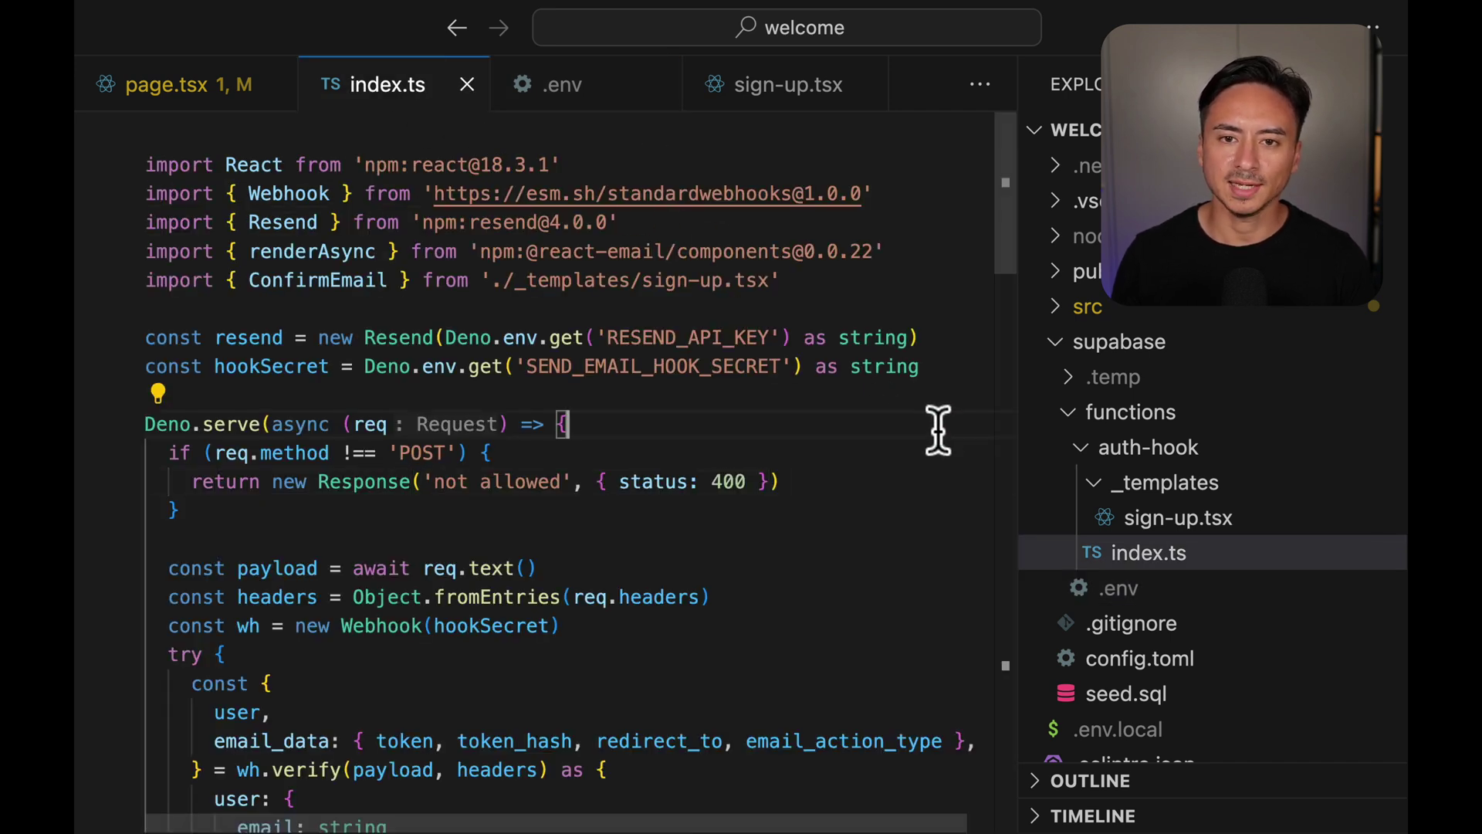
scroll(921, 441, "down", 1)
scroll(920, 441, "down", 2)
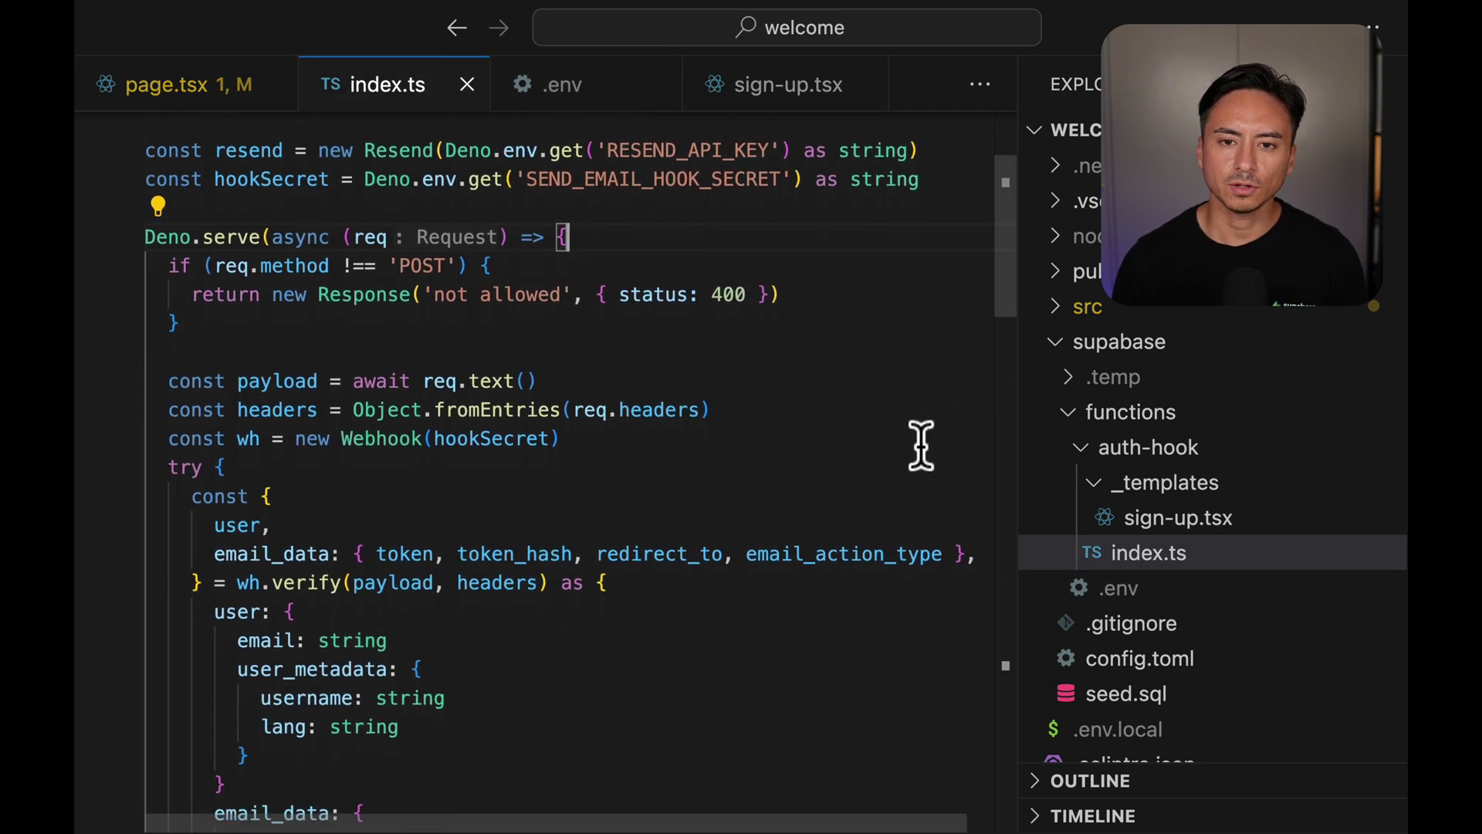
scroll(921, 442, "down", 2)
scroll(920, 440, "down", 1)
scroll(920, 441, "down", 1)
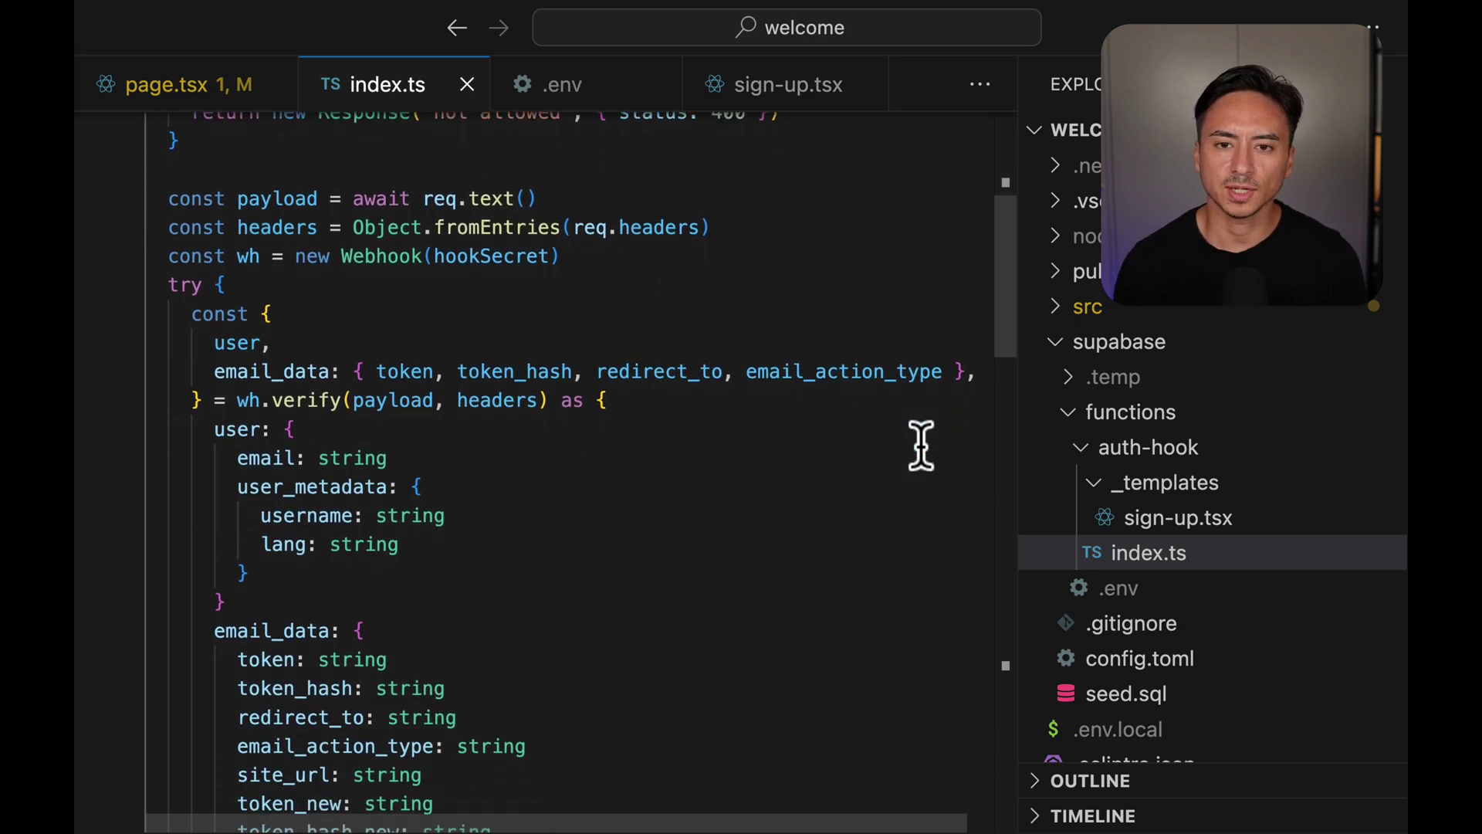
left_click(831, 445)
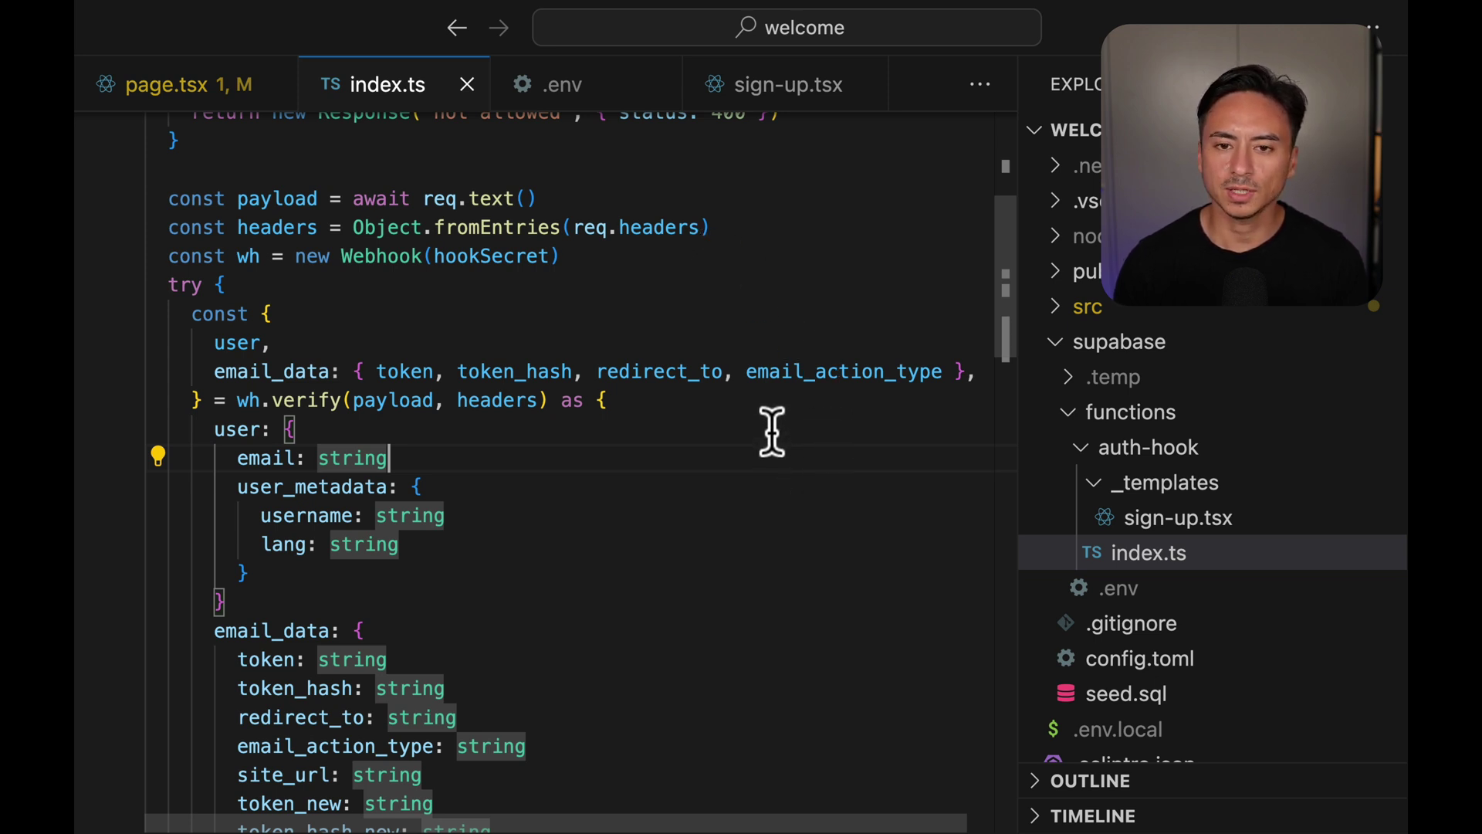
key("ctrl+Right")
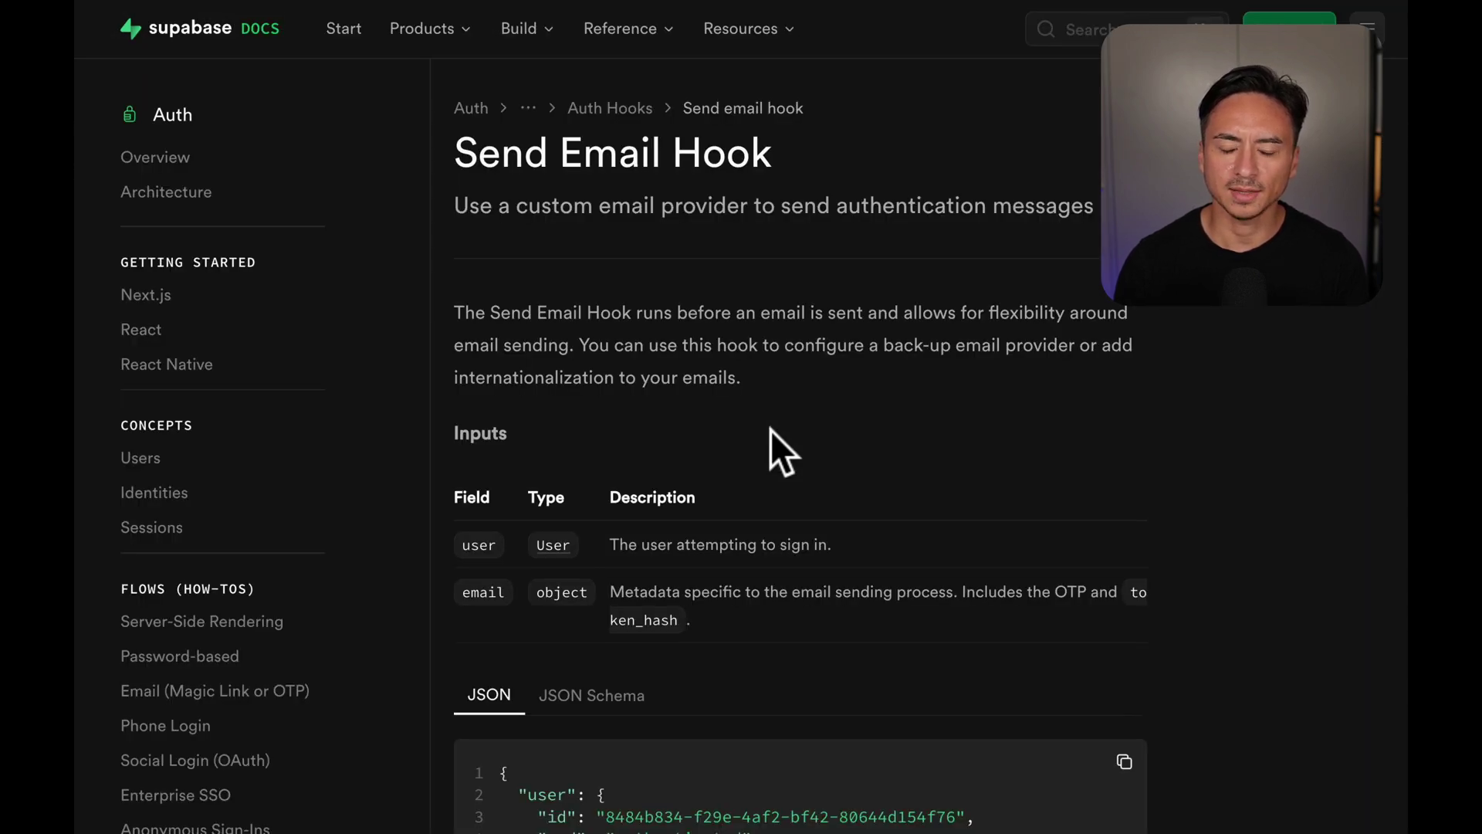
scroll(771, 430, "down", 4)
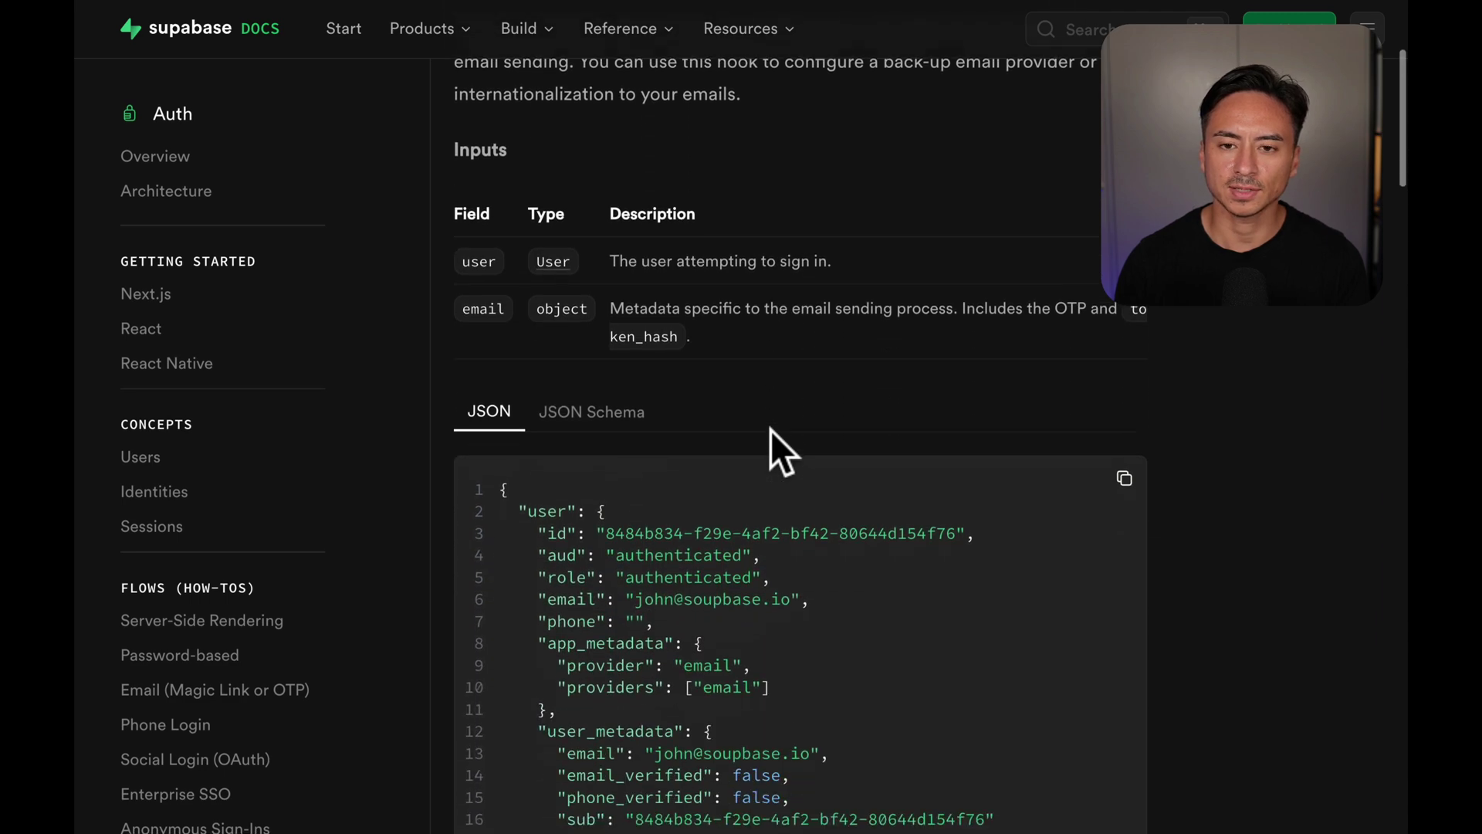
scroll(770, 429, "down", 1)
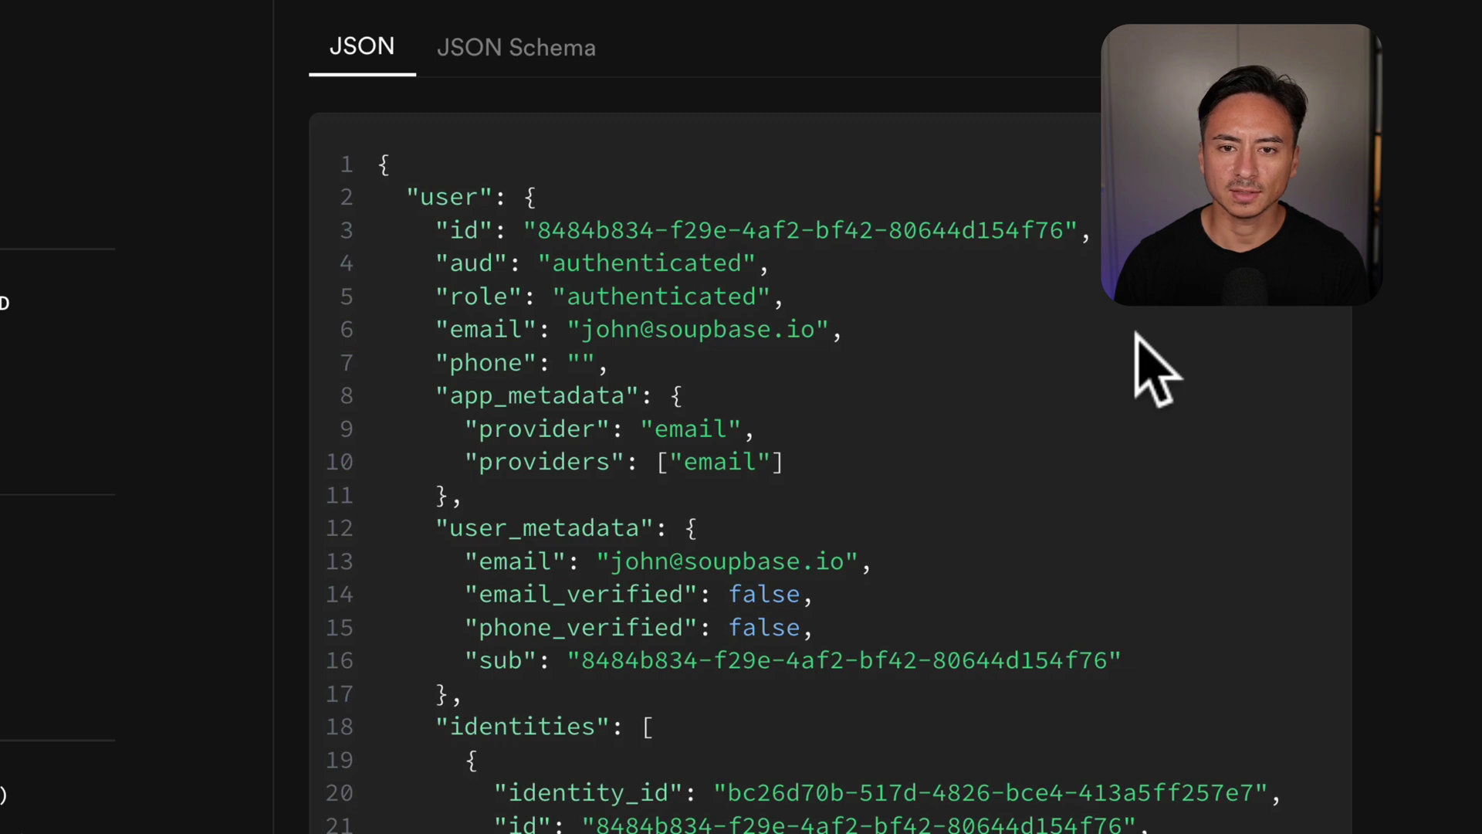
Step: Highlight the email field and the user_metadata block in the docs' example hook payload
left_click_drag(655, 329, 760, 332)
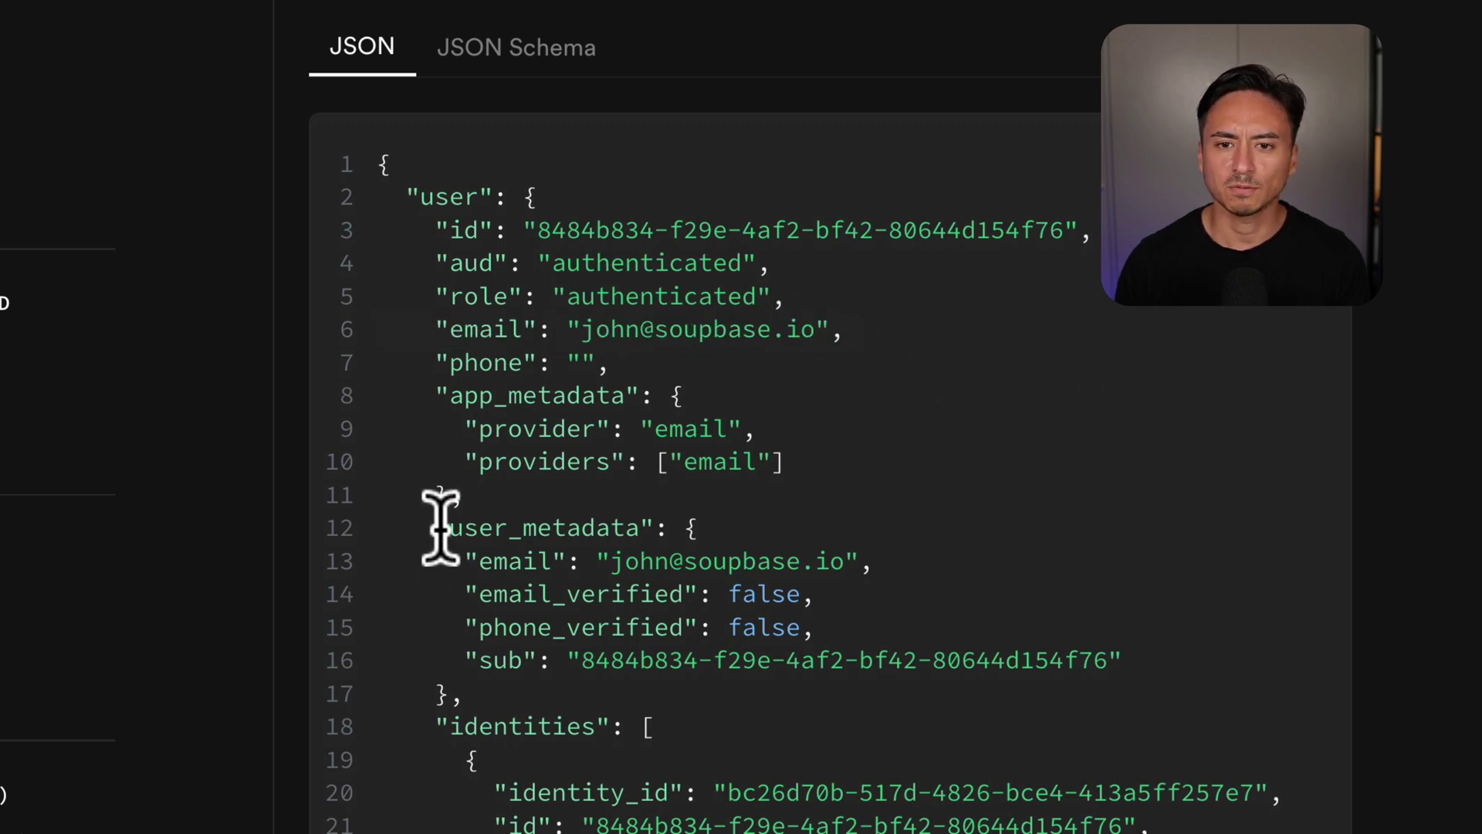
left_click_drag(435, 529, 532, 694)
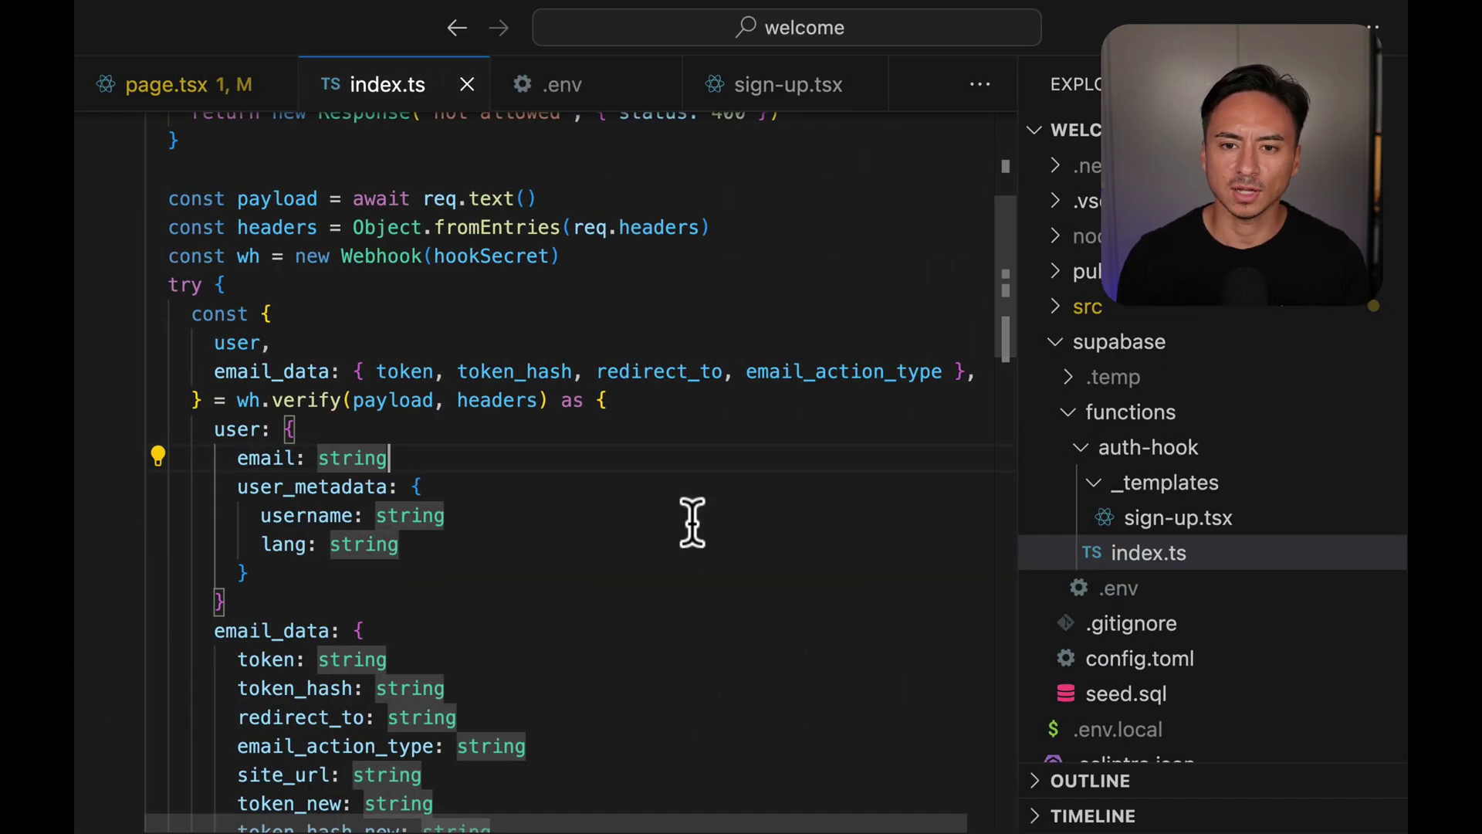
Step: Highlight the username and lang metadata fields and the email_data type block in index.ts
left_click_drag(258, 516, 479, 513)
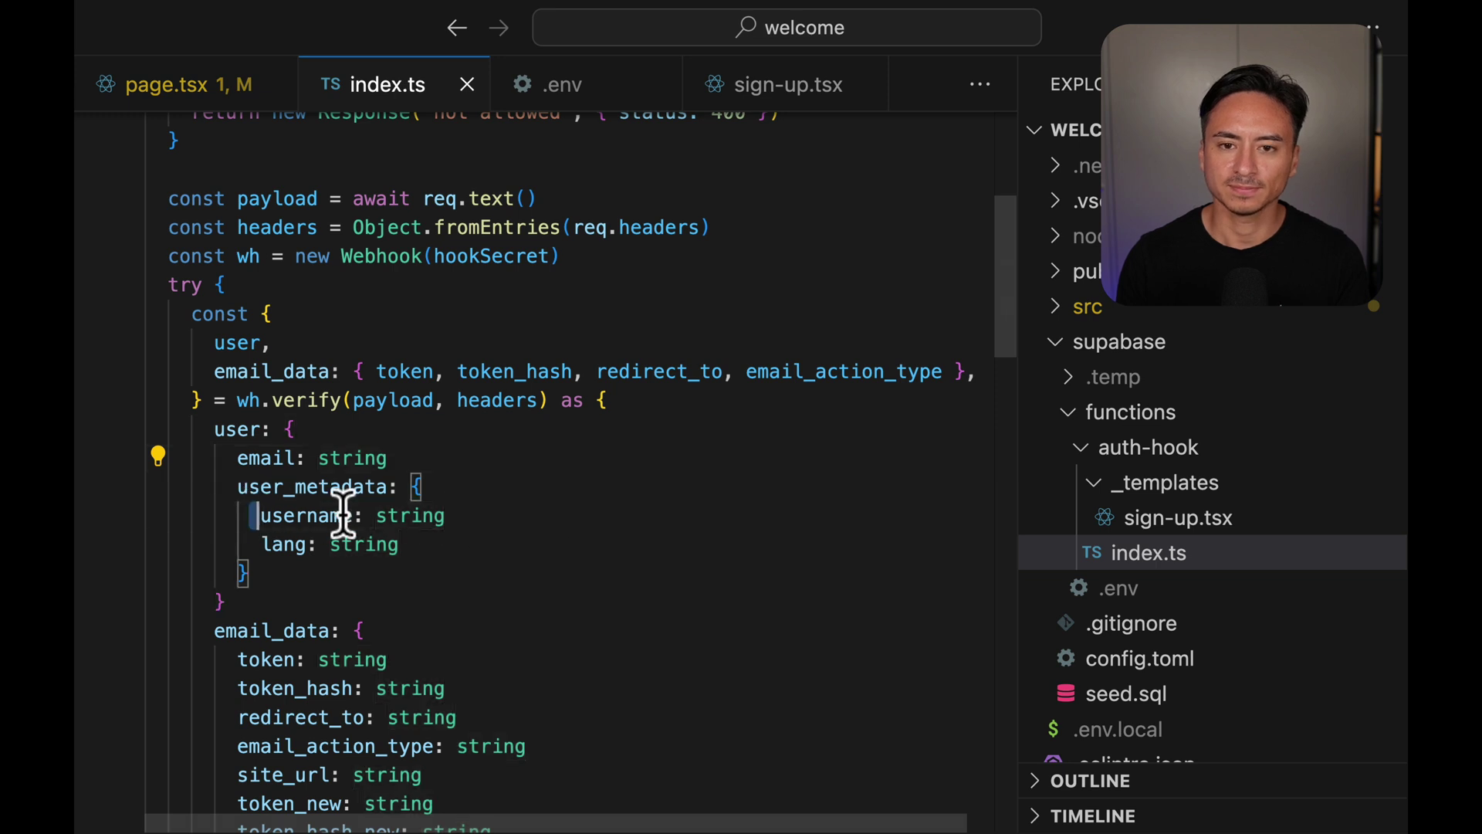
left_click_drag(258, 544, 450, 551)
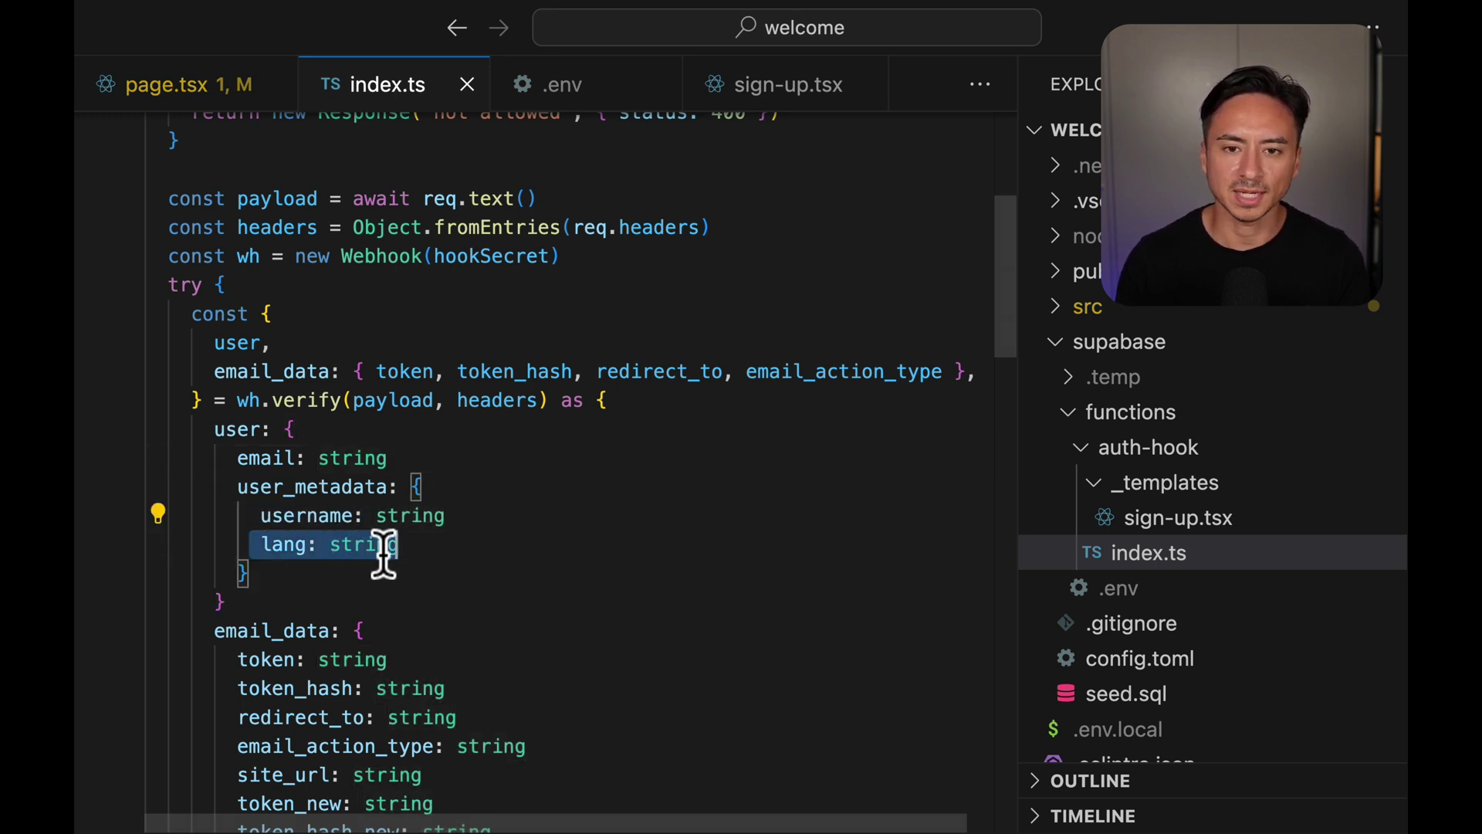
left_click(588, 551)
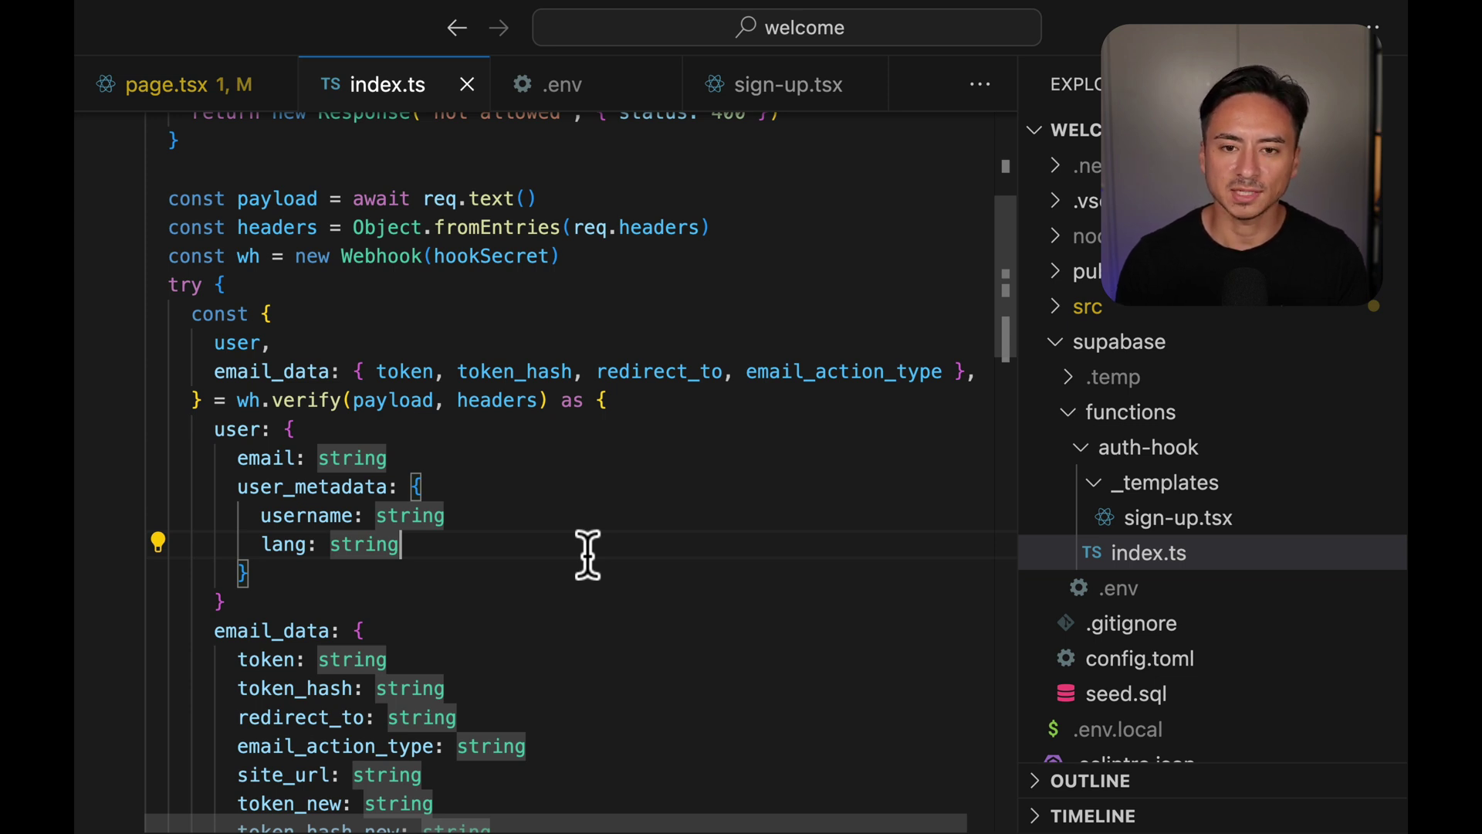
scroll(587, 552, "down", 2)
scroll(587, 551, "down", 3)
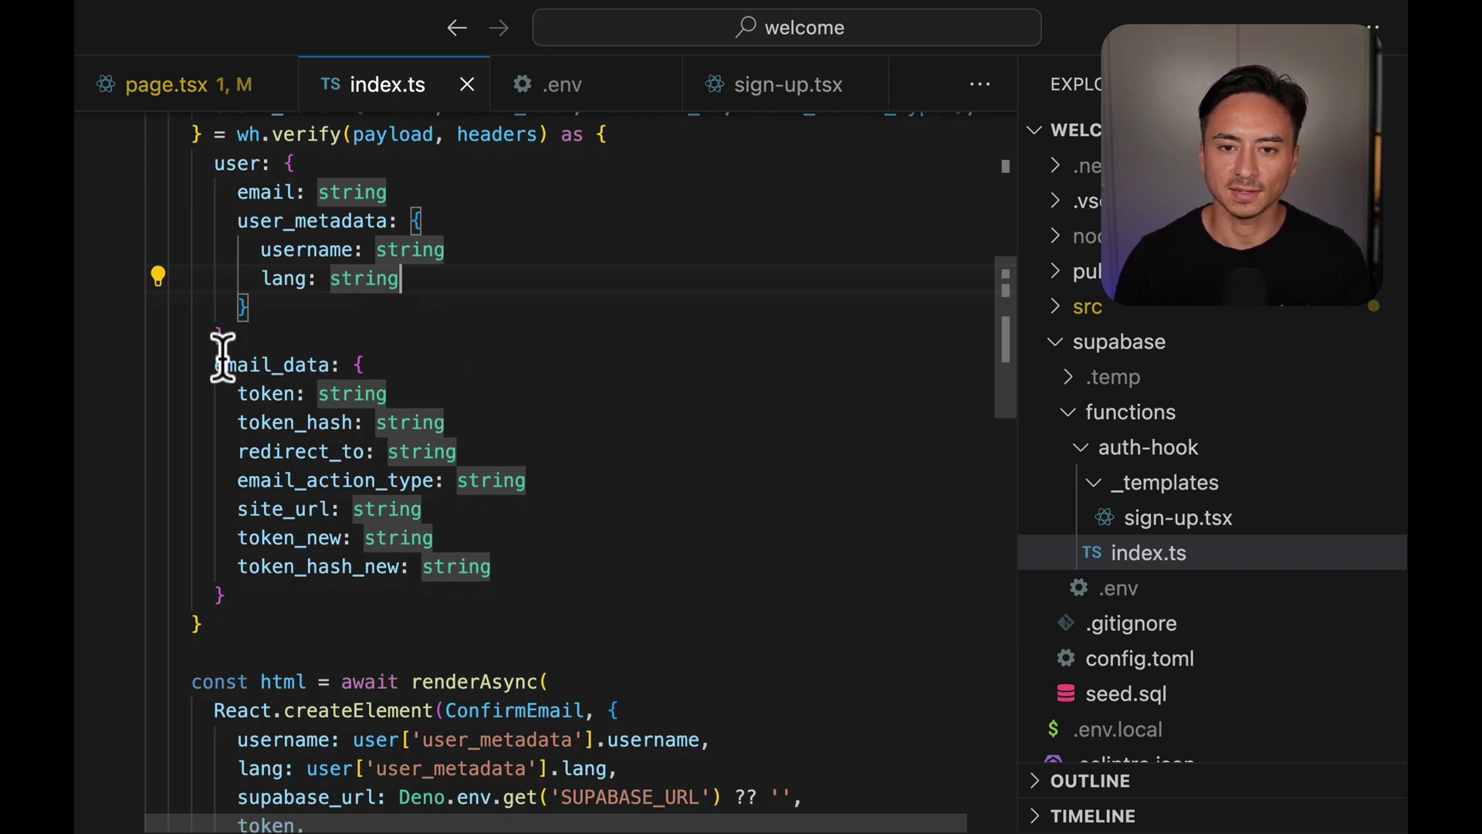
left_click_drag(210, 347, 314, 601)
left_click(329, 597)
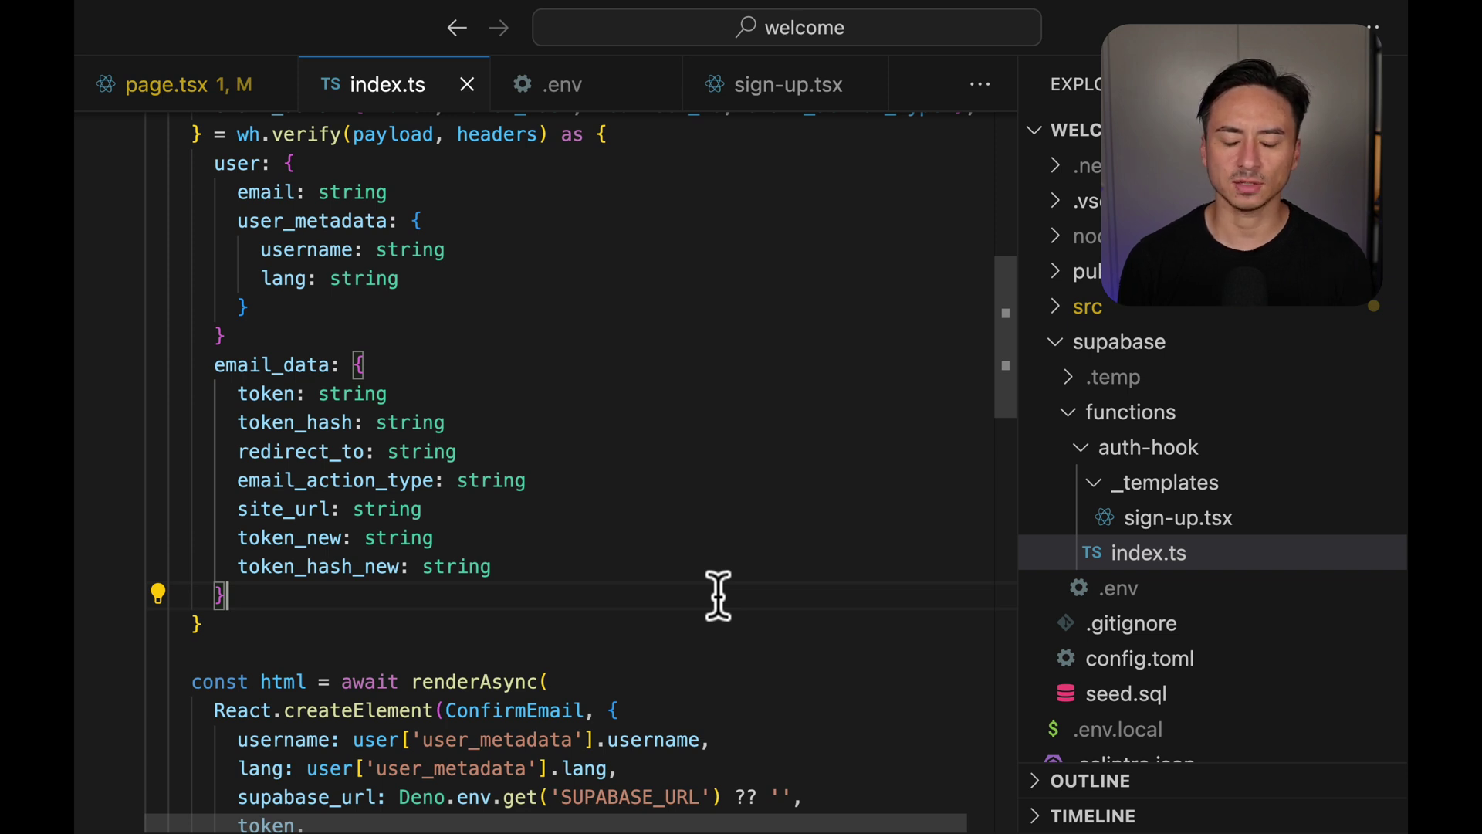
scroll(718, 596, "down", 1)
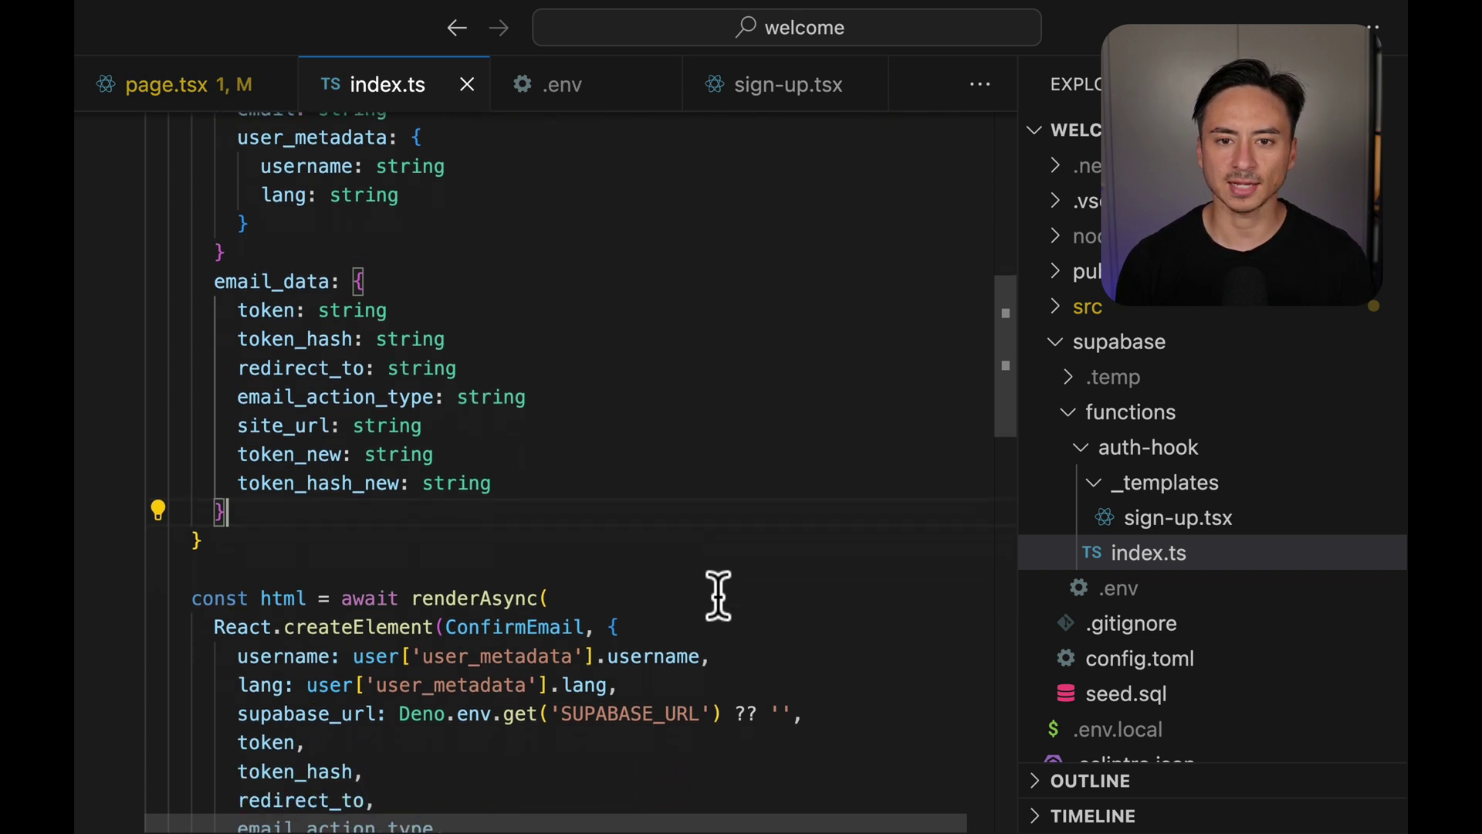
scroll(718, 596, "down", 3)
scroll(719, 595, "down", 1)
Step: Highlight the props passed to ConfirmEmail in renderAsync, then open the sign-up.tsx template
left_click(515, 579)
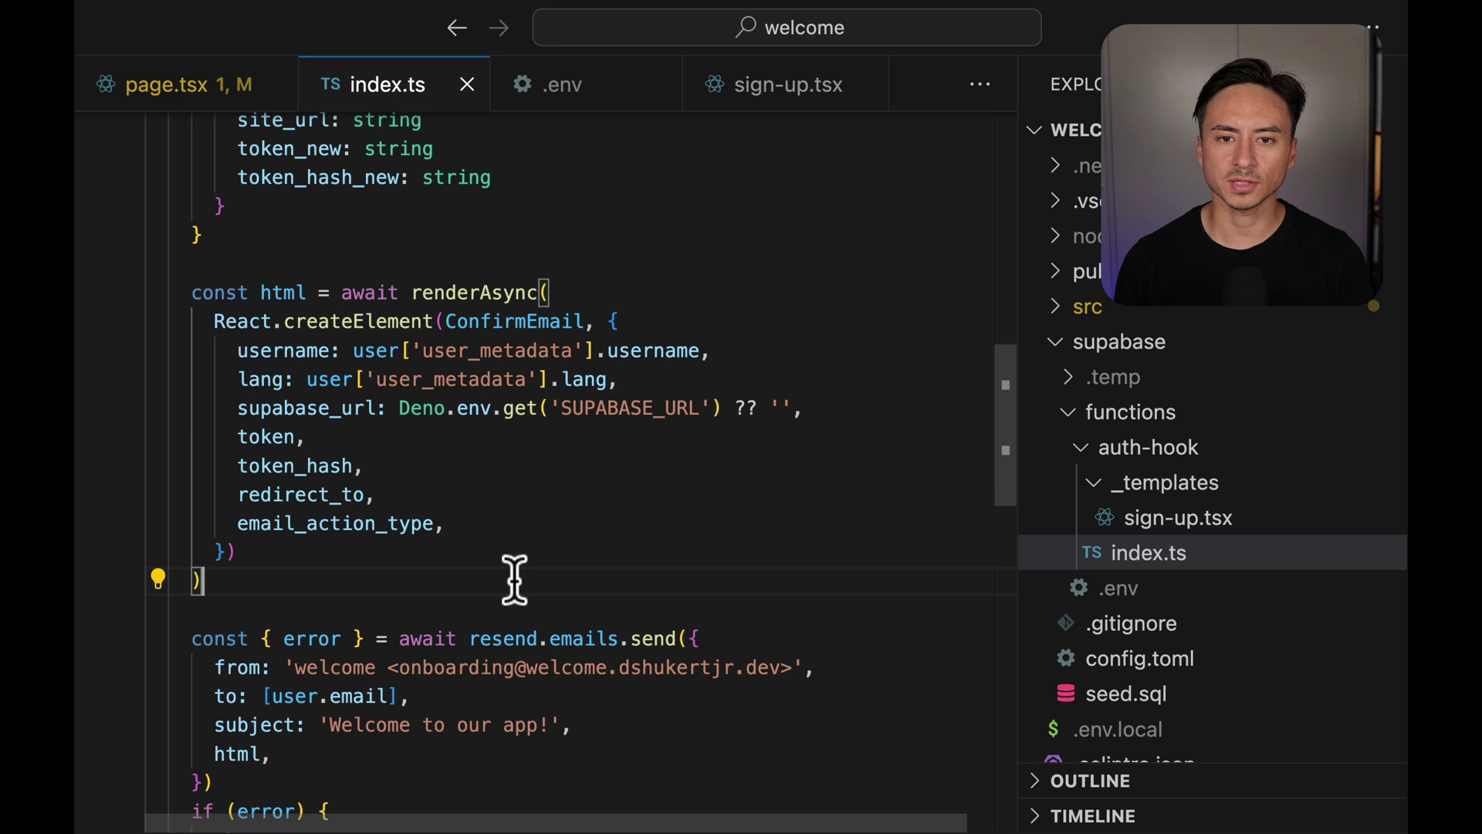
mouse_move(235, 350)
left_mouse_down()
mouse_move(460, 538)
mouse_move(492, 530)
left_mouse_up()
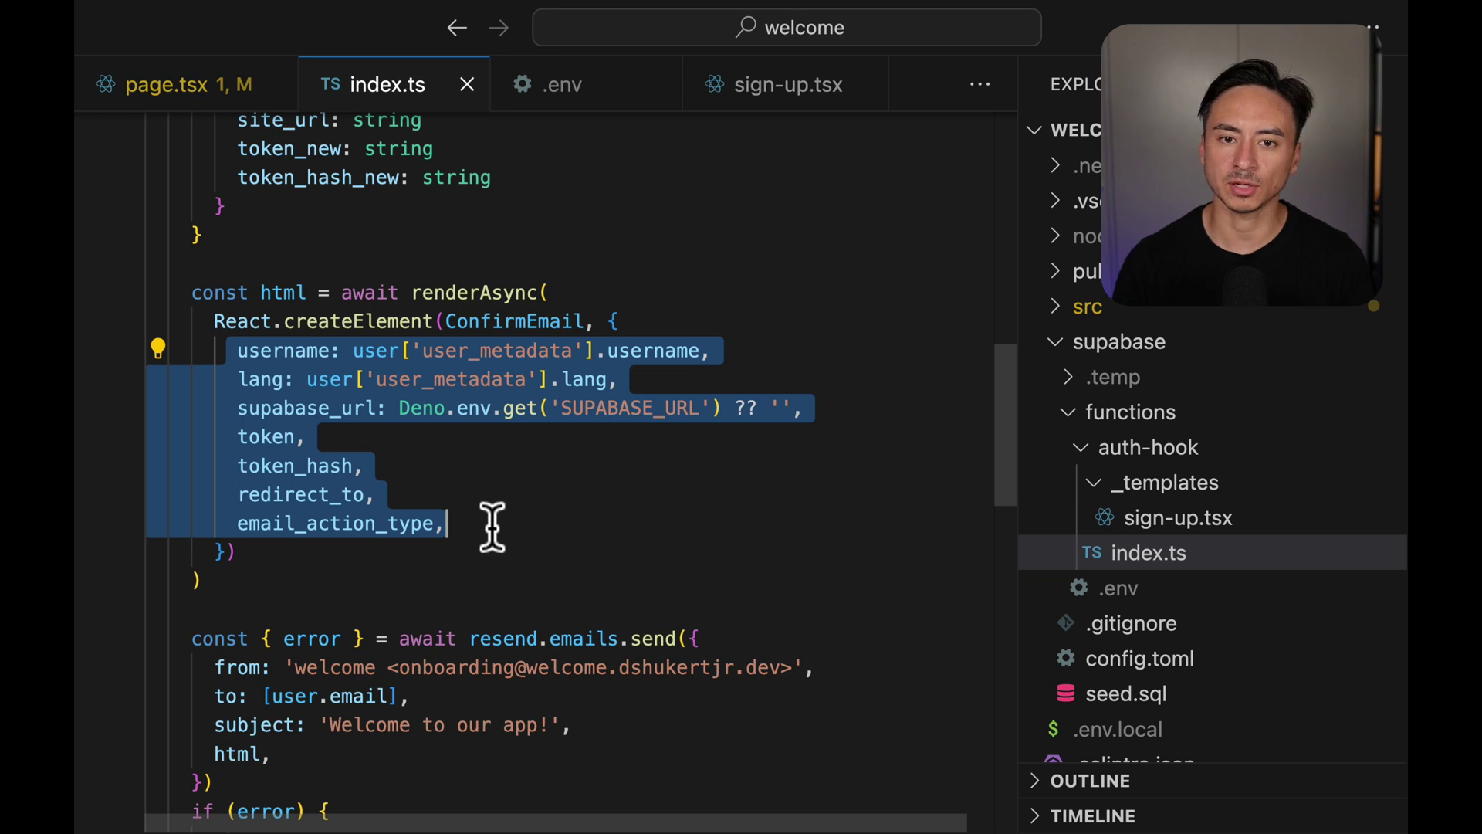
left_click(491, 526)
left_click(1173, 553)
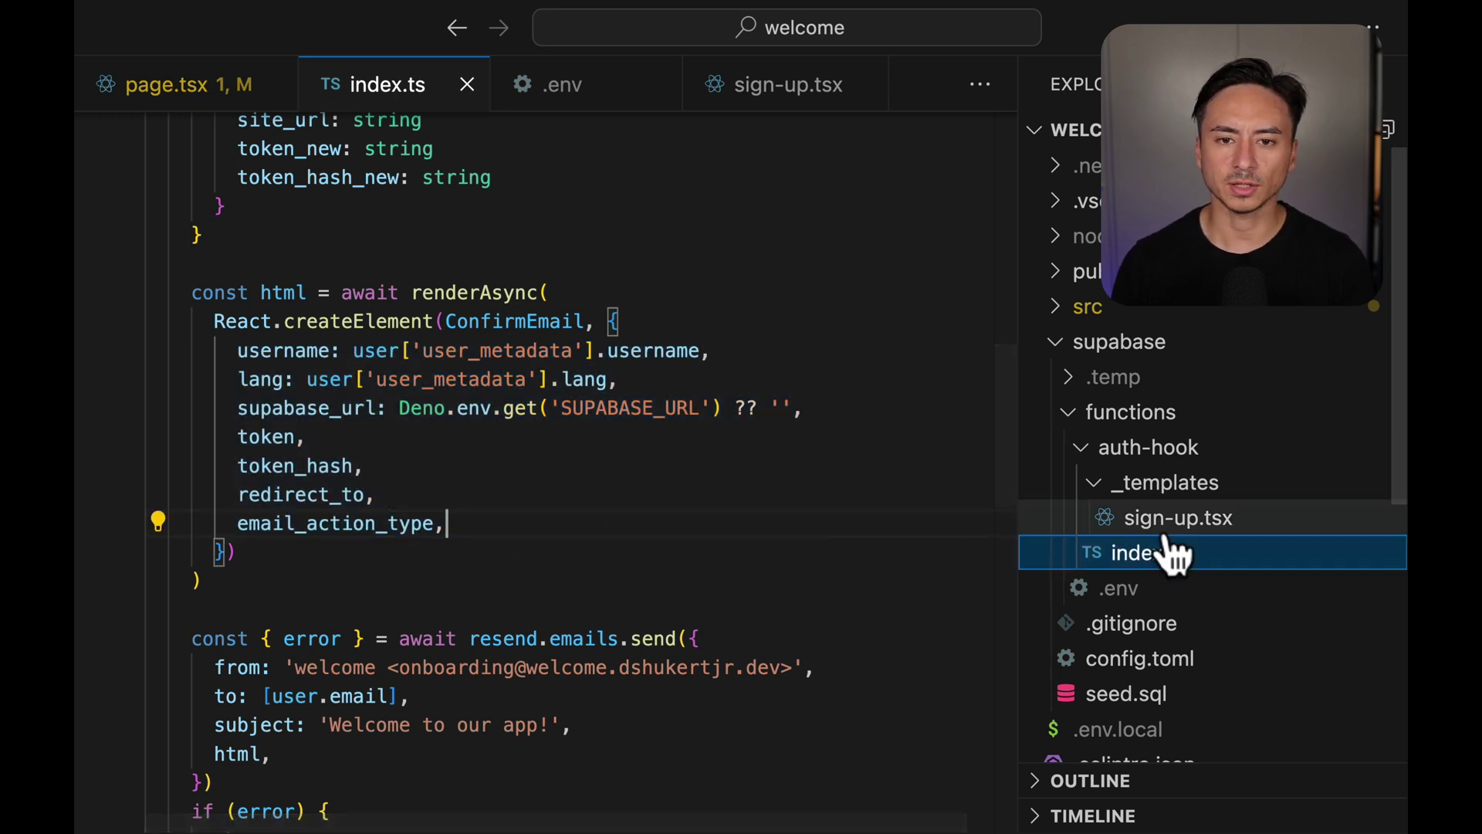
left_click(1178, 518)
scroll(603, 348, "down", 1)
scroll(602, 347, "down", 2)
scroll(602, 348, "down", 1)
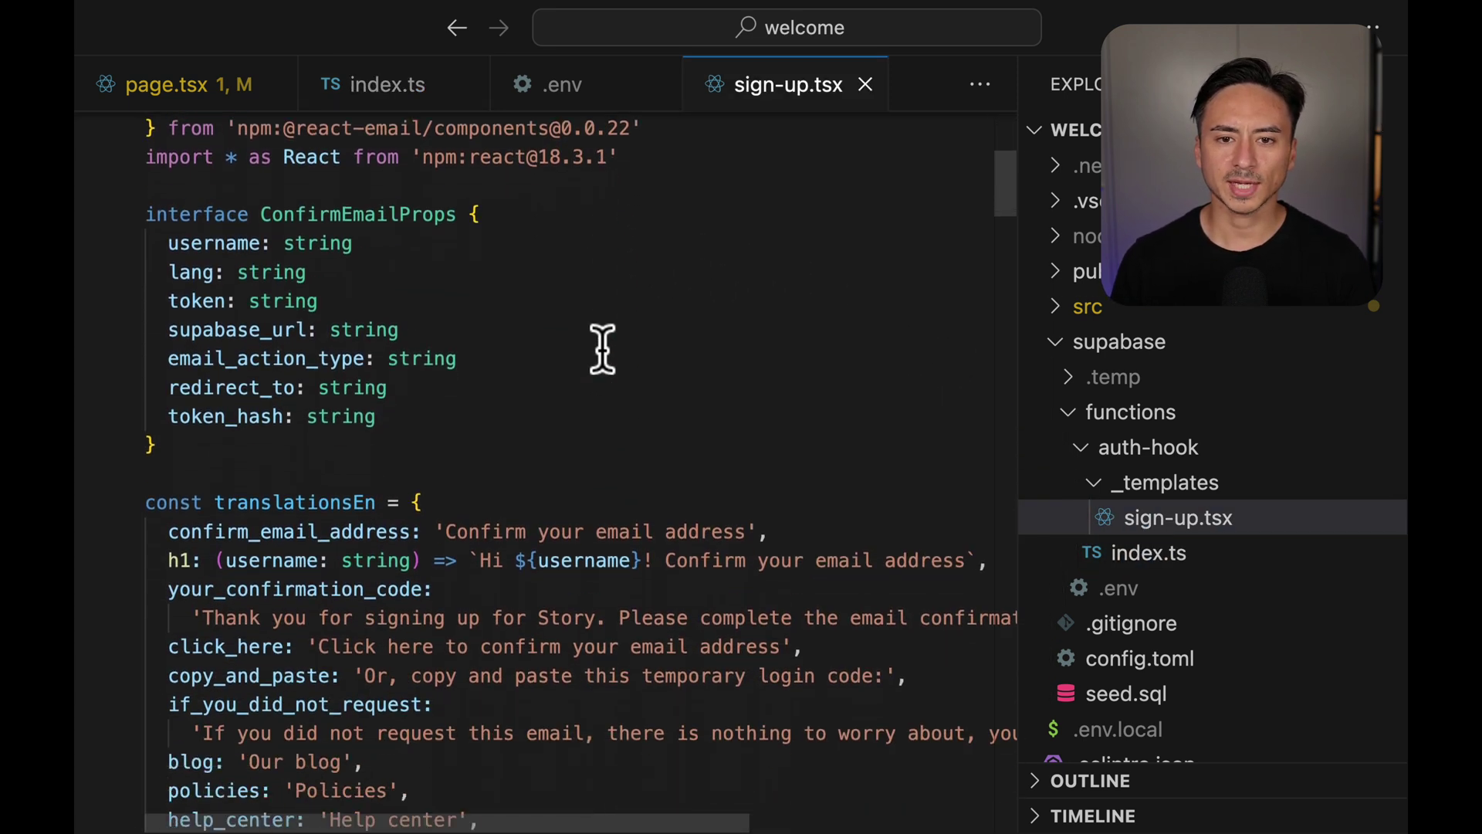
scroll(602, 347, "up", 1)
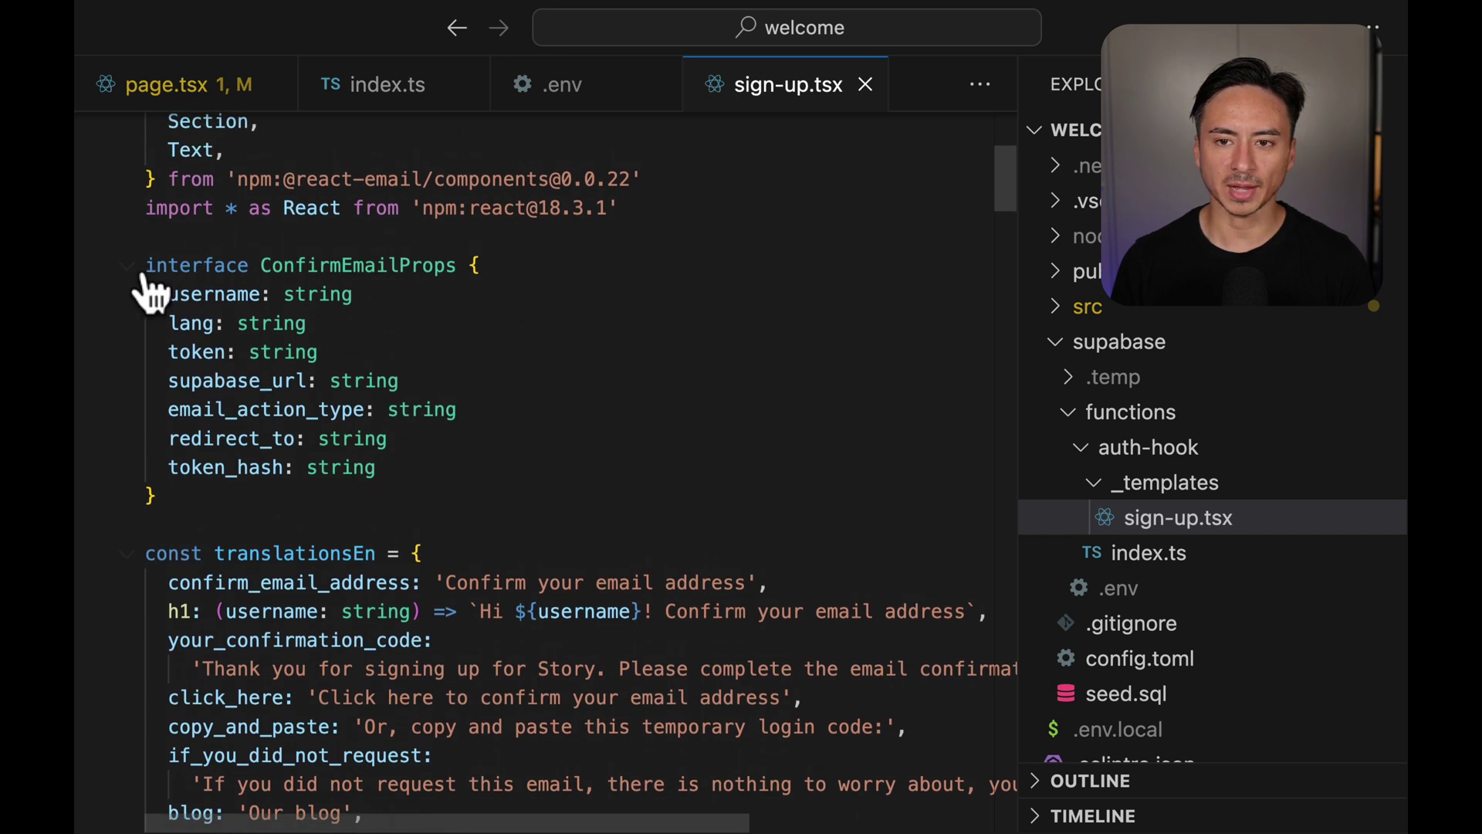
Step: Highlight the ConfirmEmailProps interface and the ConfirmEmail component name in sign-up.tsx
left_click_drag(147, 265, 247, 504)
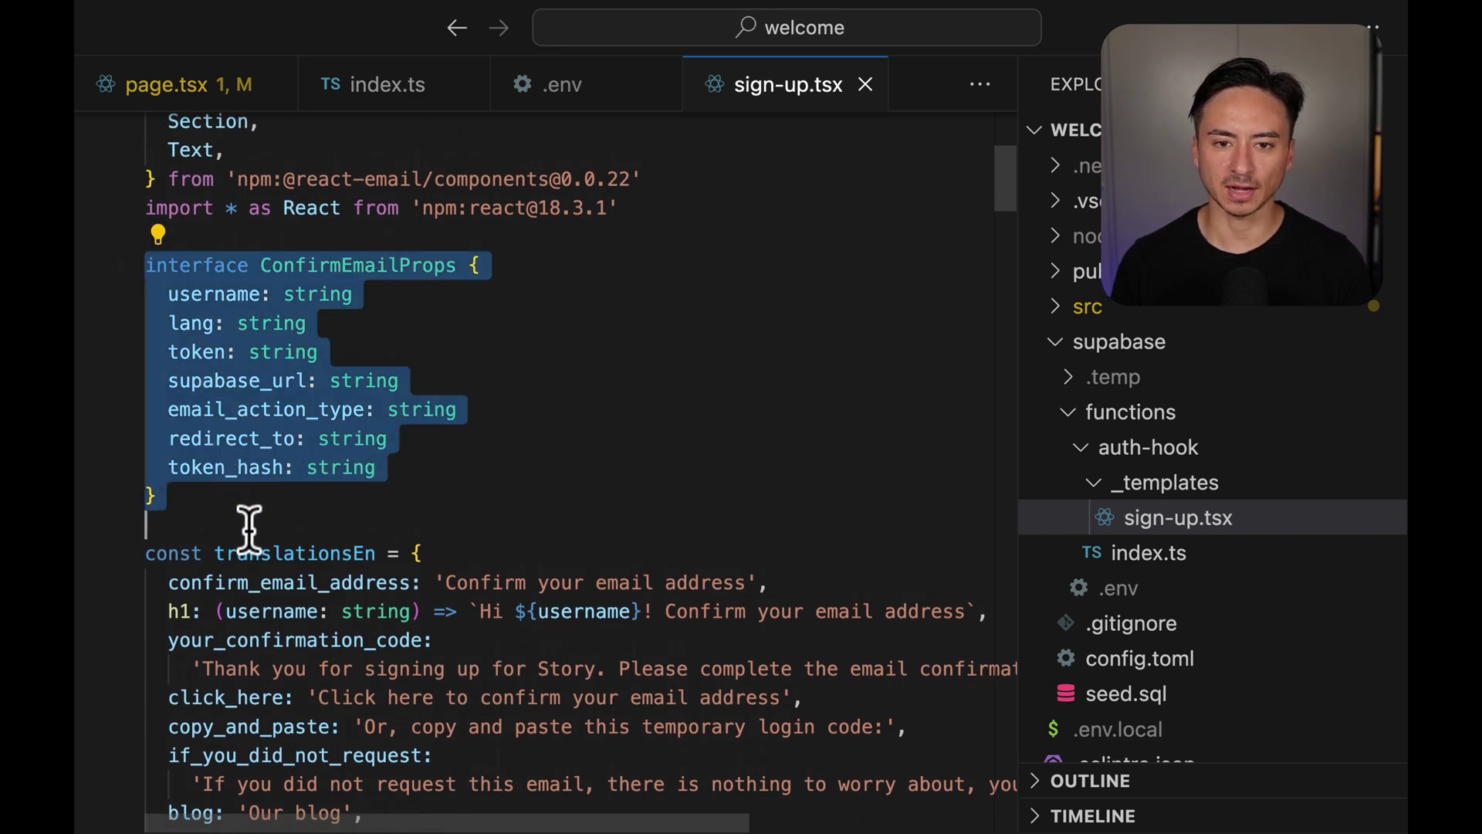
scroll(246, 504, "down", 3)
scroll(247, 503, "down", 2)
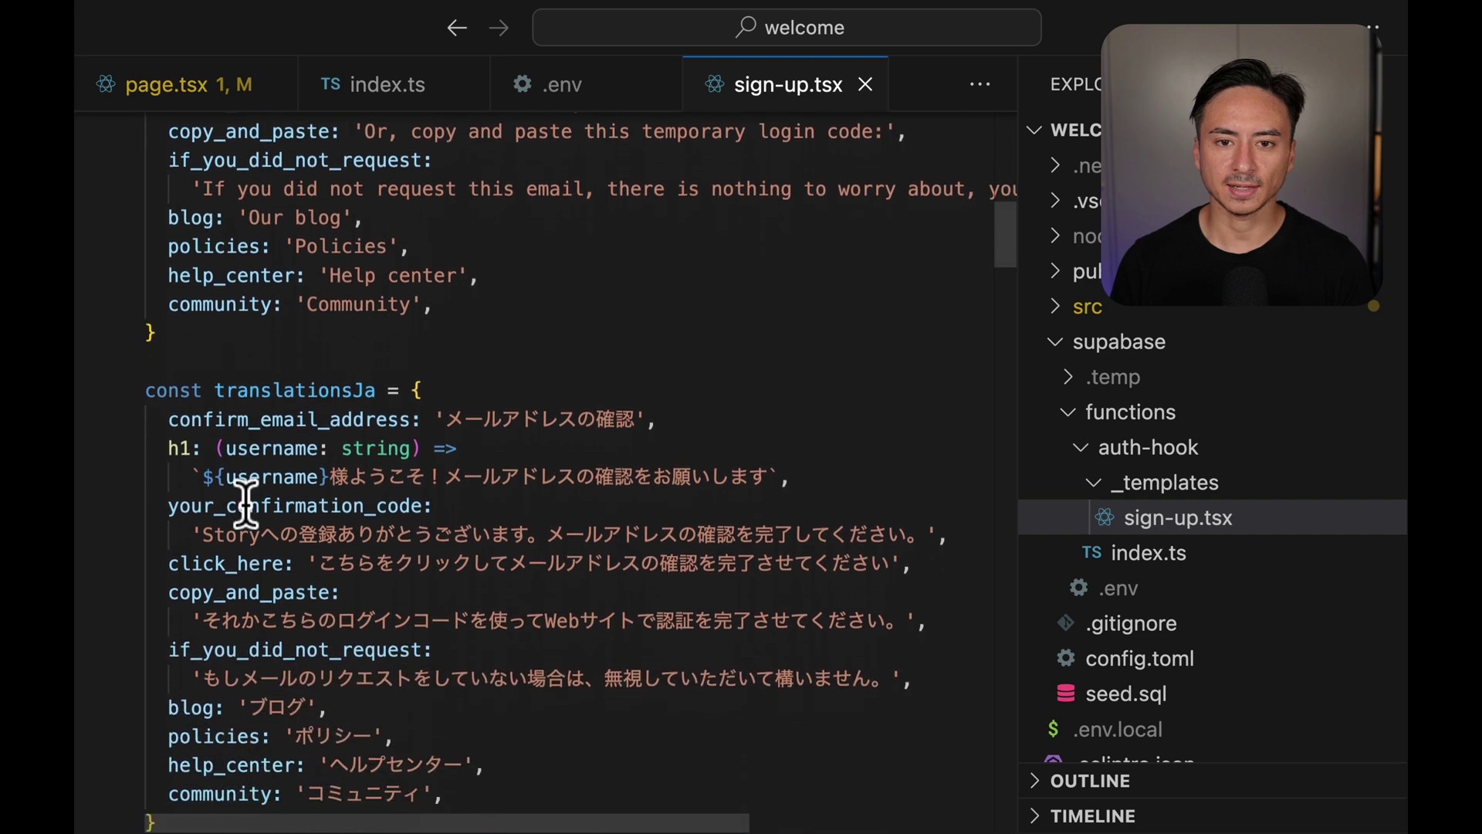
scroll(246, 504, "down", 5)
scroll(246, 504, "down", 2)
scroll(247, 504, "down", 1)
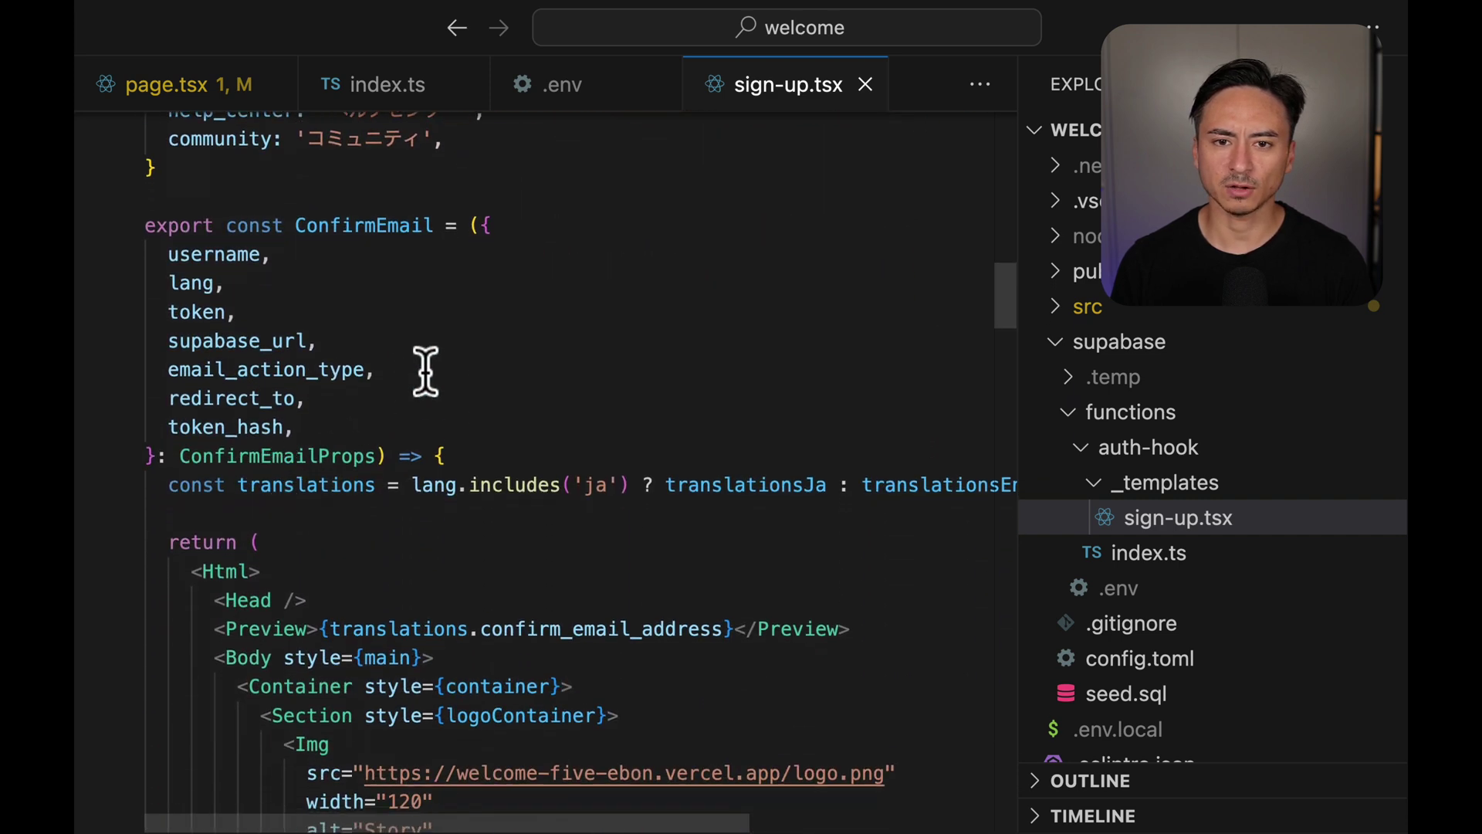
double_click(402, 225)
scroll(529, 193, "down", 1)
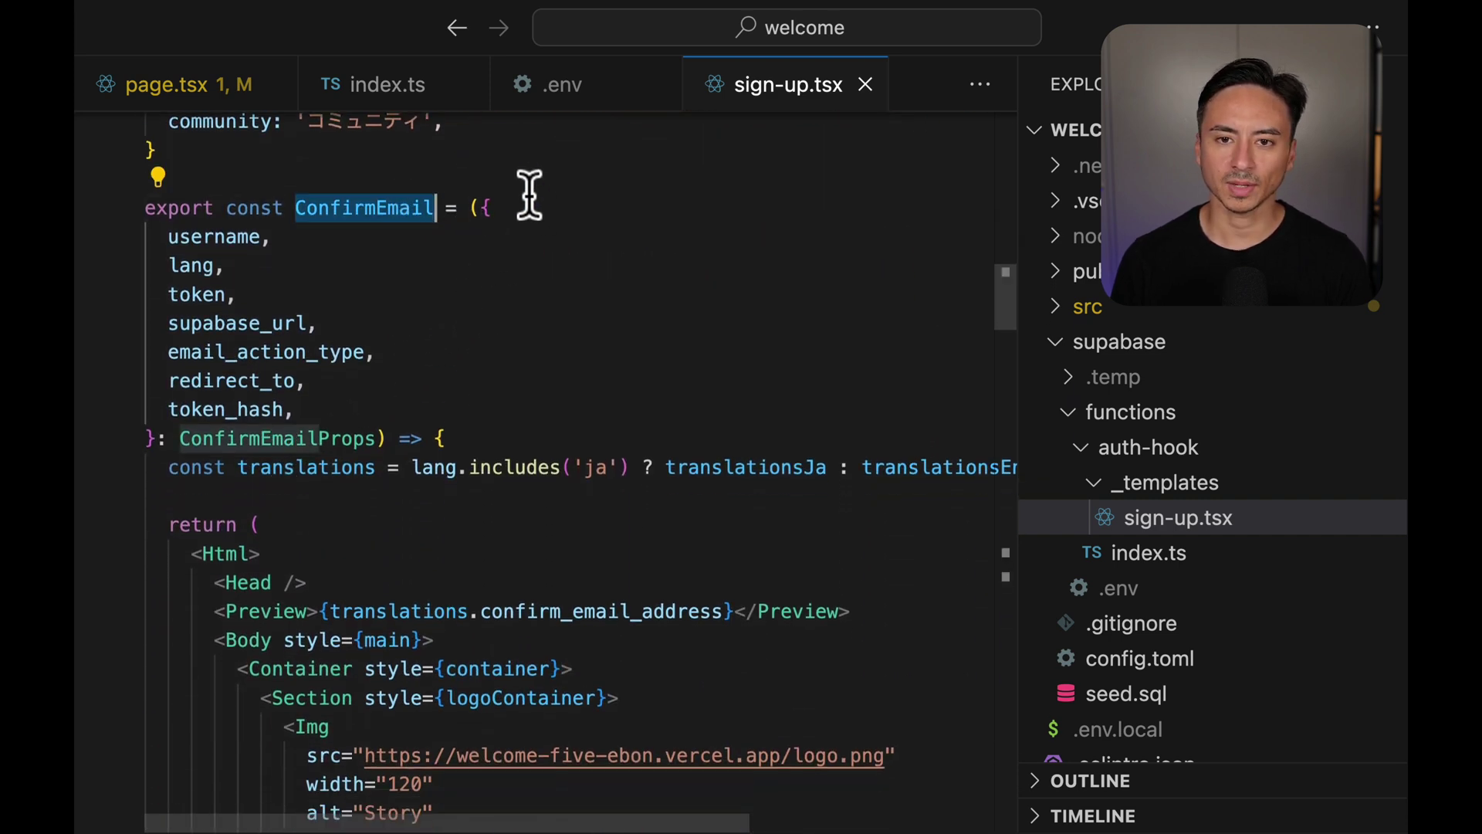
Step: Return to index.ts to scroll through the Resend send call and final response
left_click(420, 111)
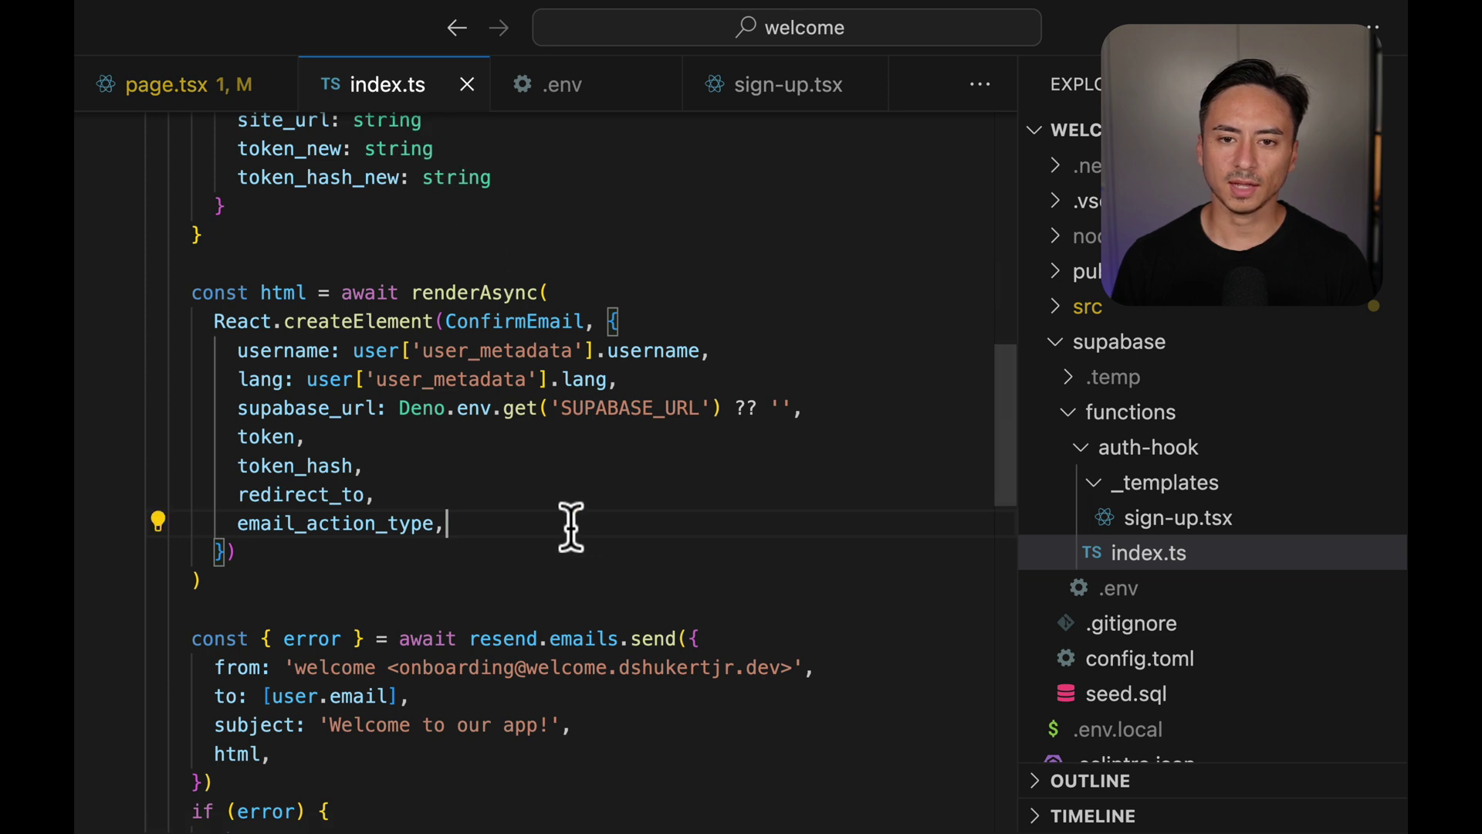
scroll(569, 523, "down", 1)
scroll(571, 521, "down", 2)
scroll(572, 521, "down", 1)
scroll(569, 520, "down", 1)
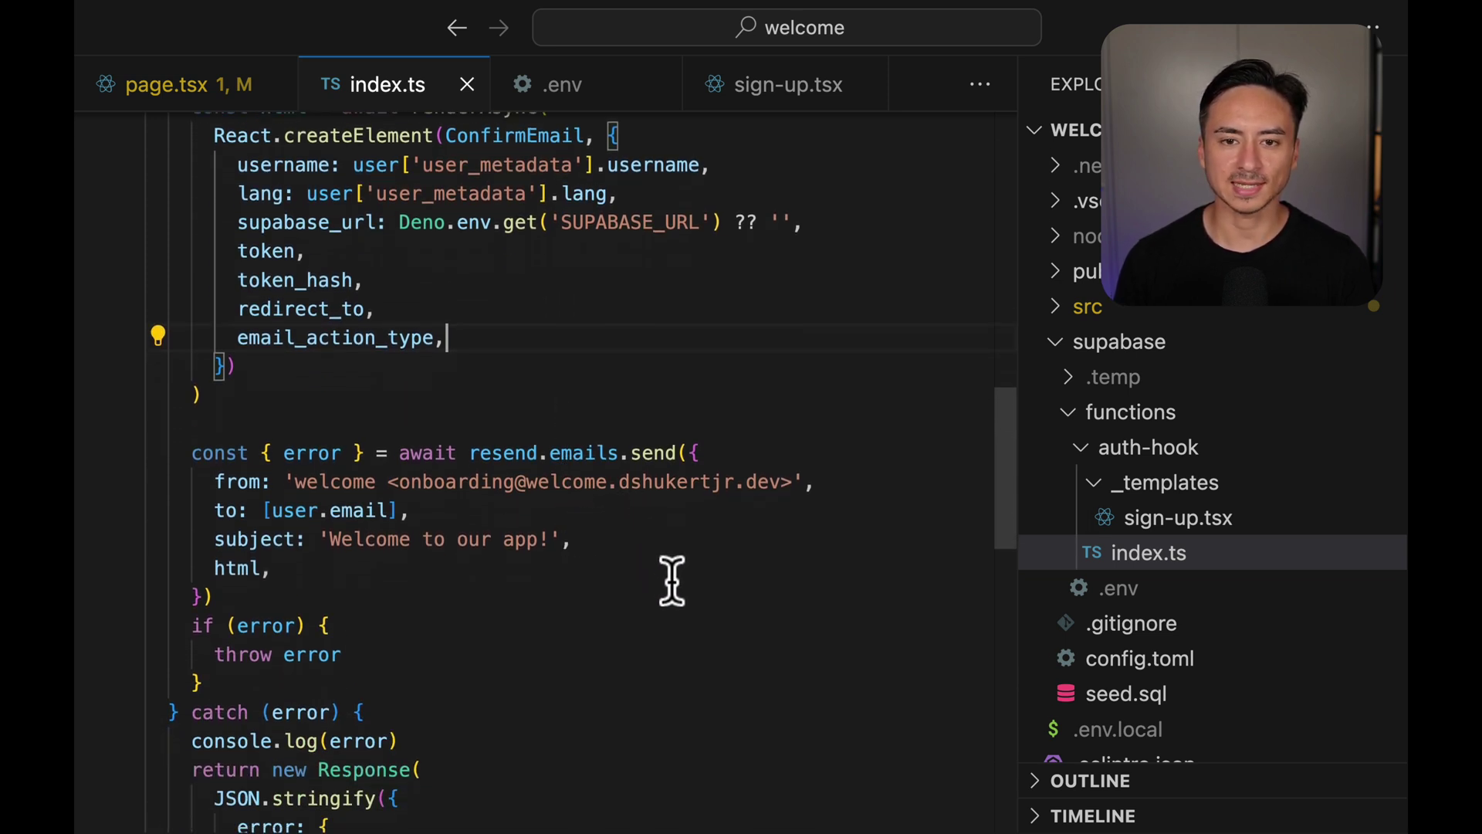
scroll(671, 579, "down", 2)
scroll(672, 580, "down", 1)
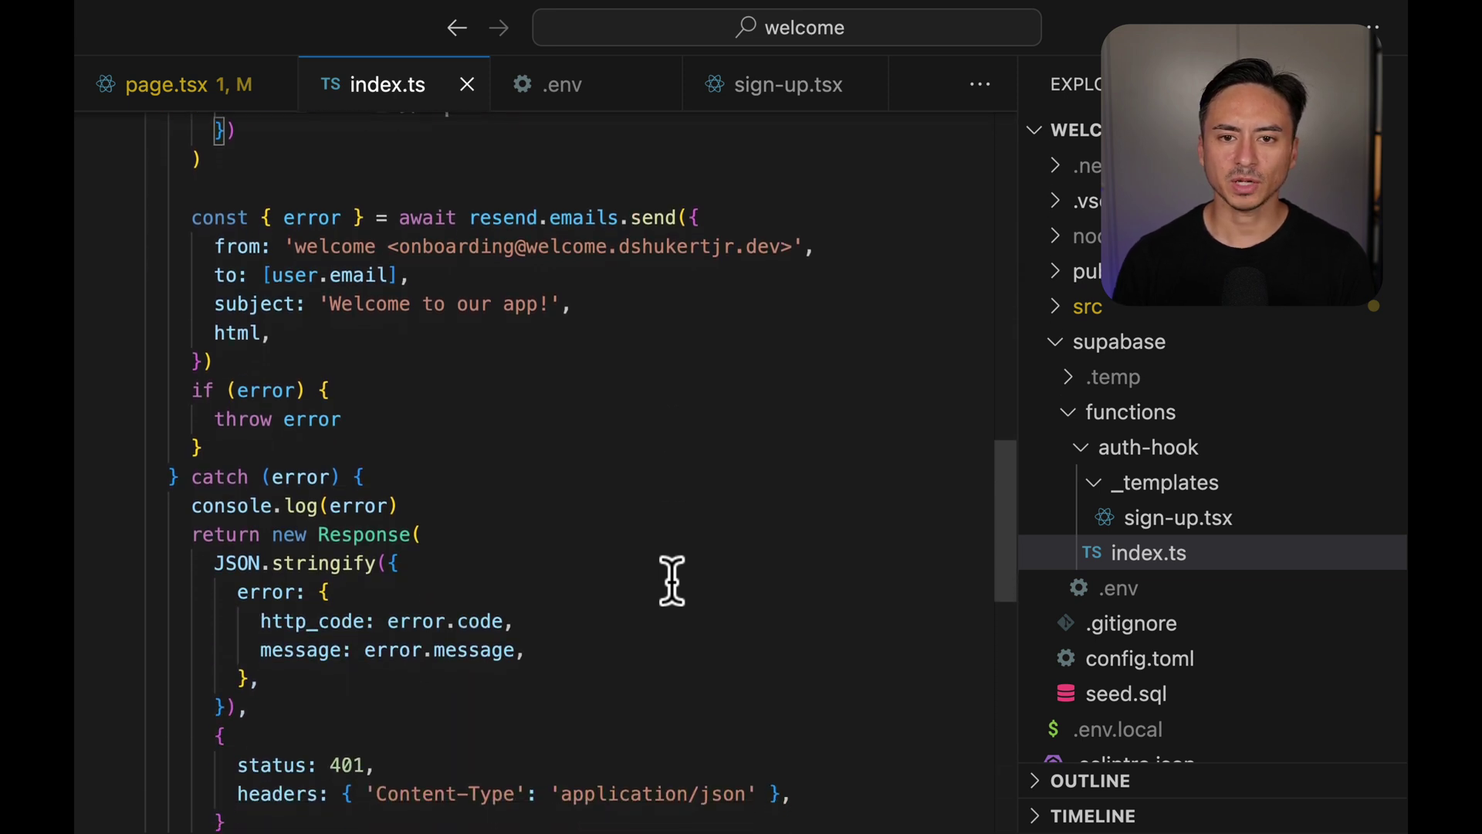
scroll(672, 579, "down", 1)
scroll(672, 579, "down", 2)
scroll(673, 579, "down", 2)
scroll(671, 580, "down", 1)
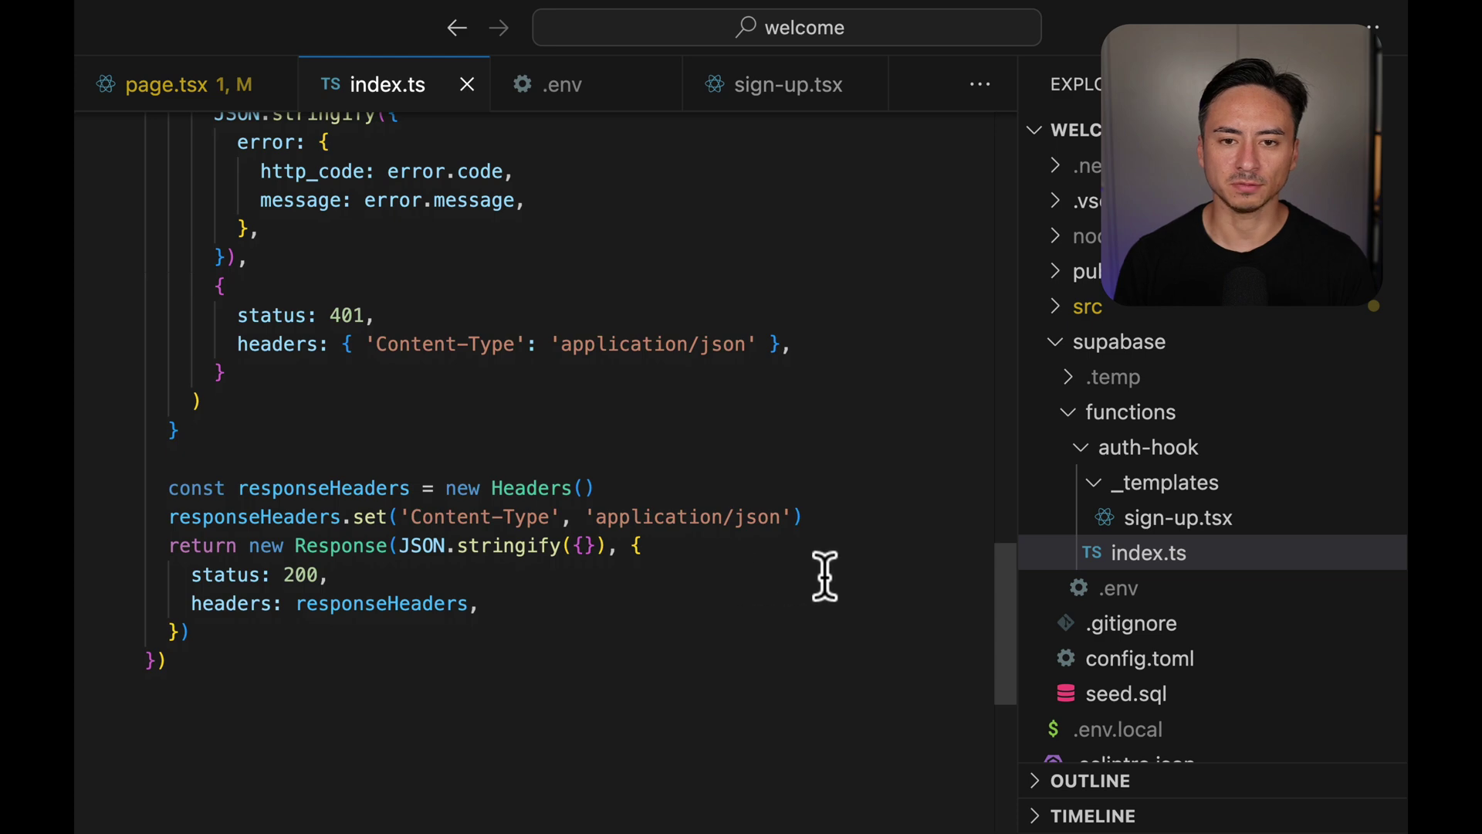
left_click(1179, 521)
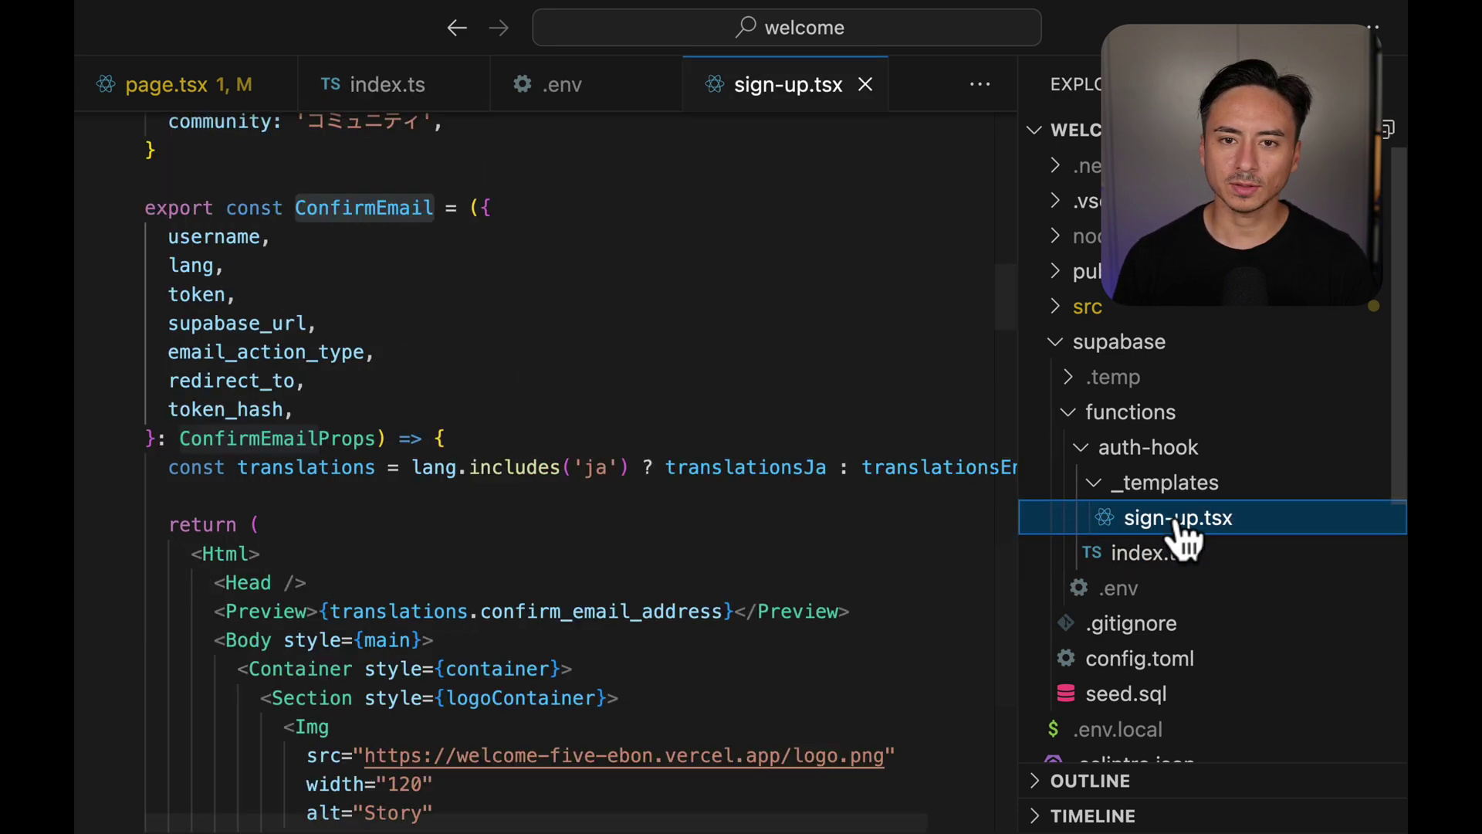
scroll(711, 397, "up", 3)
scroll(711, 397, "up", 5)
scroll(715, 399, "up", 5)
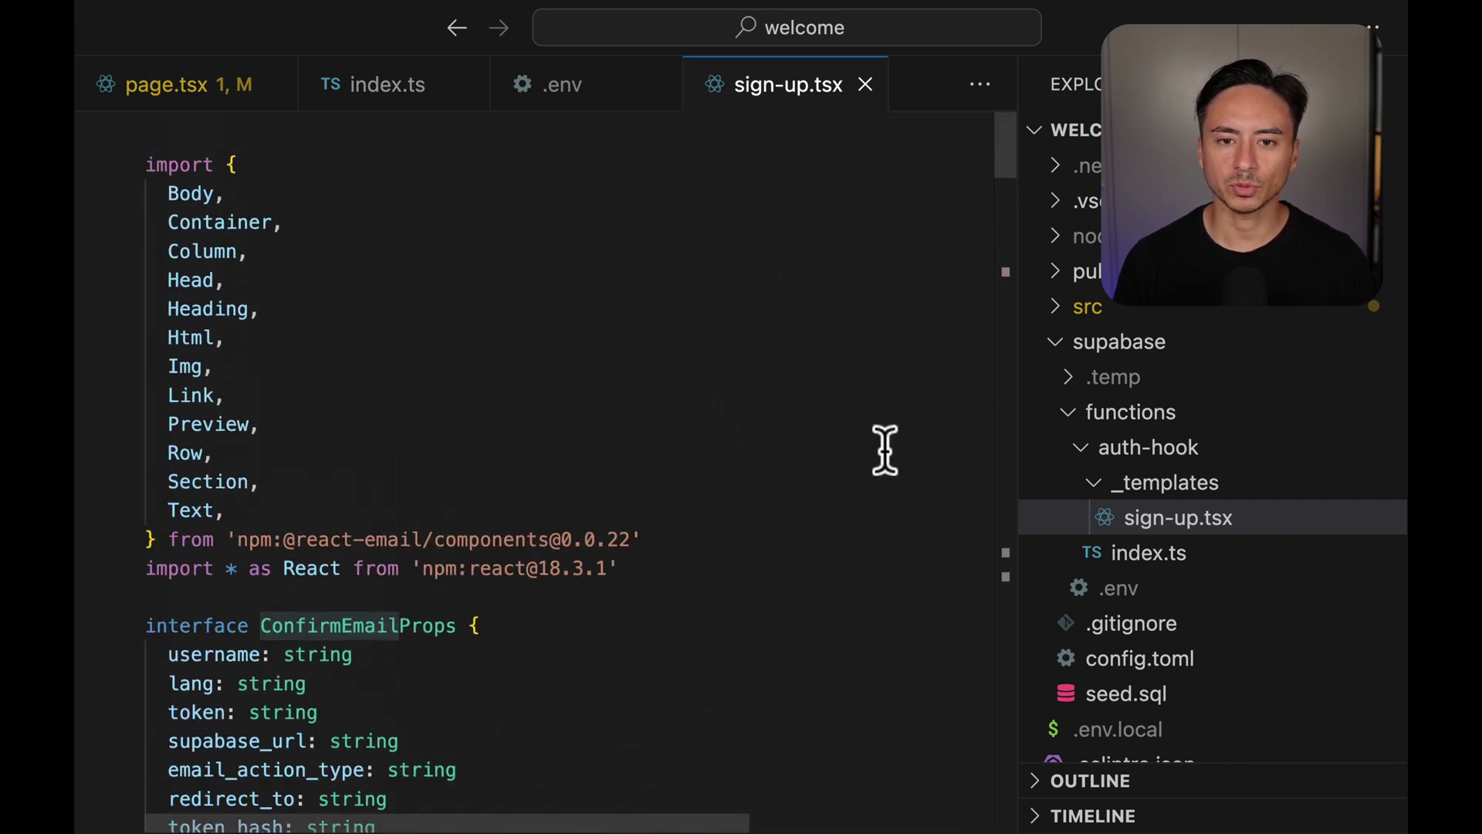
scroll(885, 450, "down", 1)
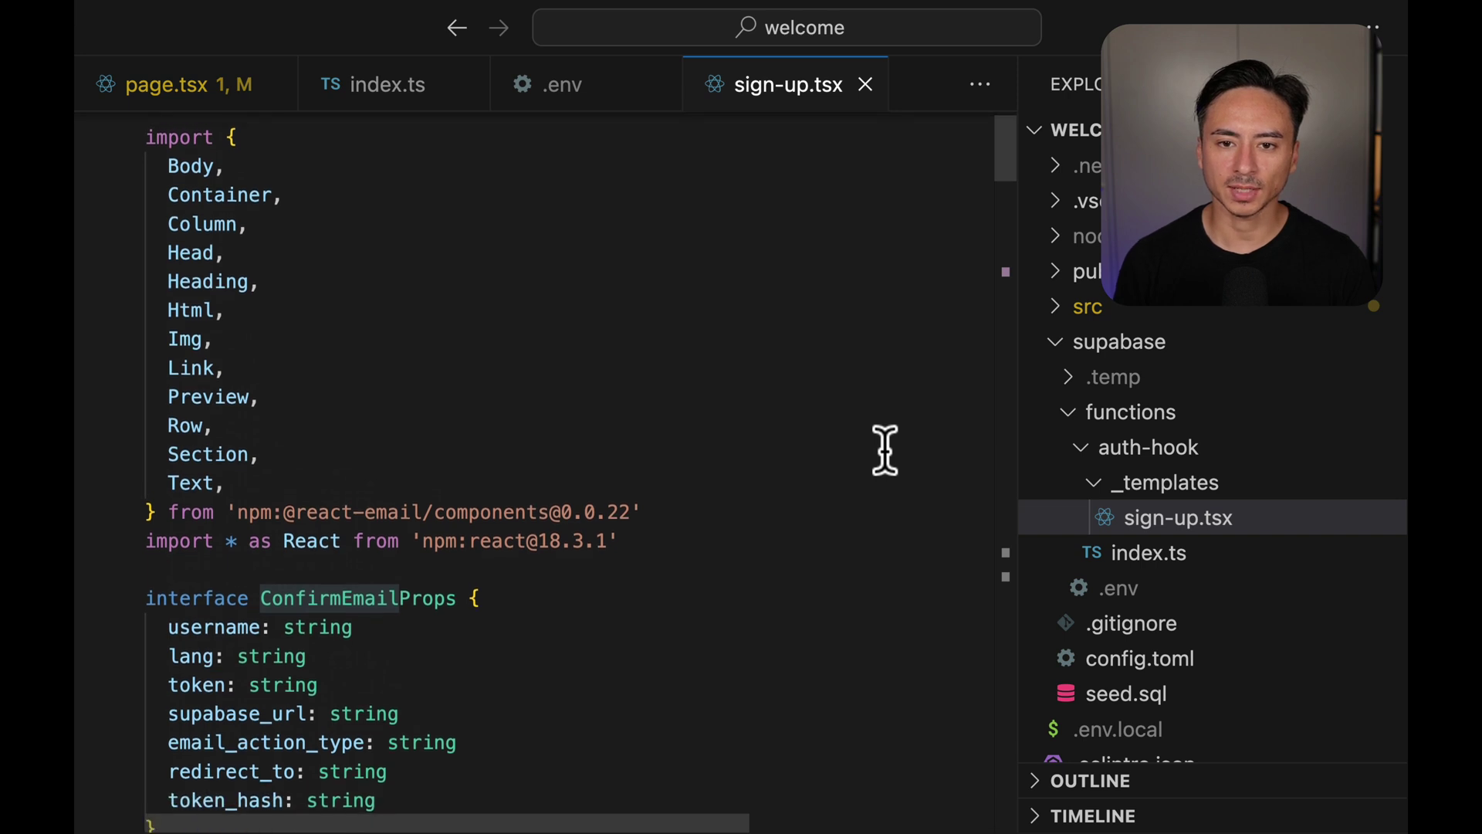
scroll(885, 450, "down", 1)
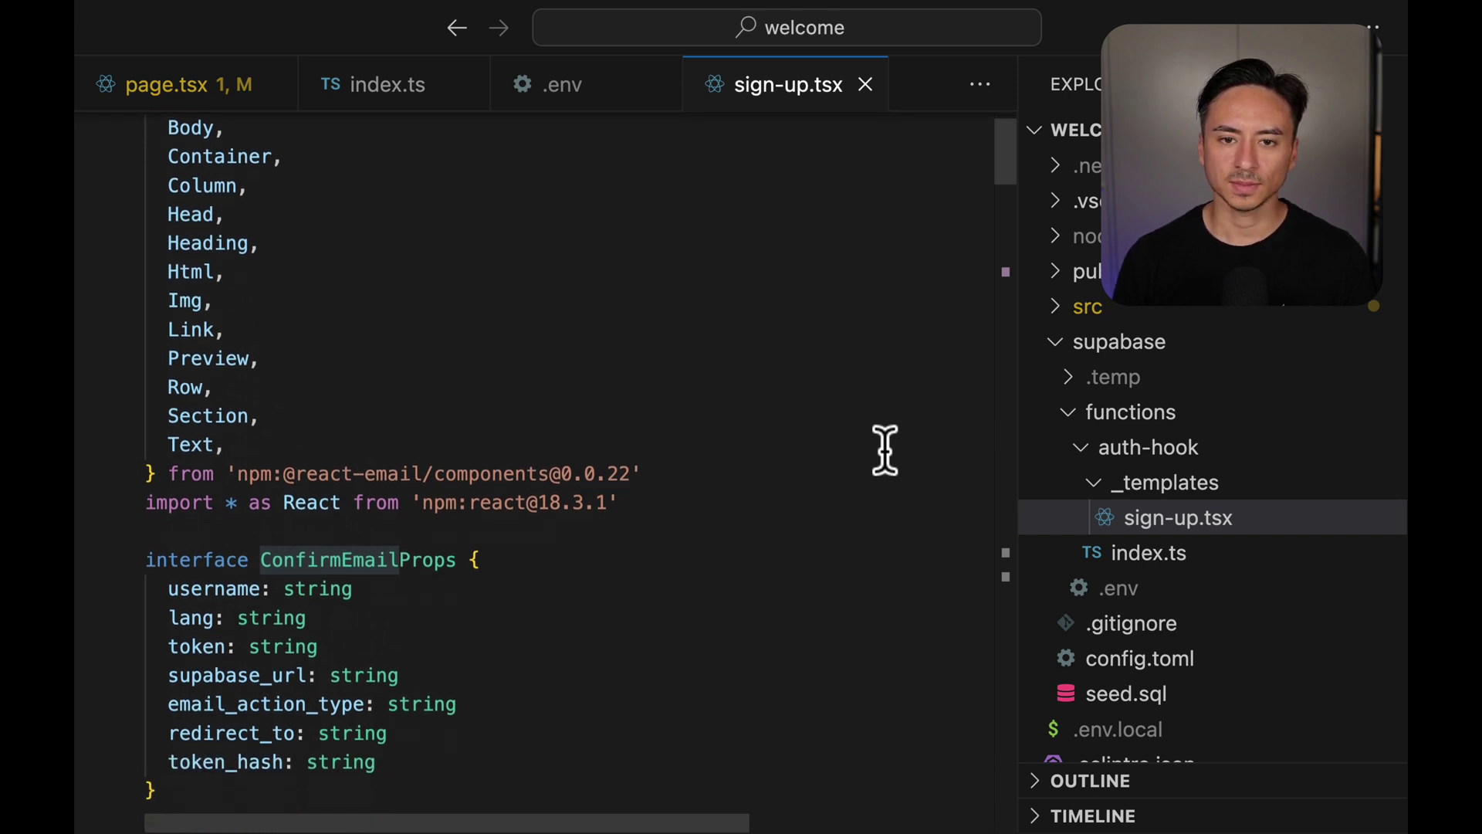
scroll(885, 449, "down", 3)
scroll(530, 556, "down", 1)
scroll(533, 558, "down", 2)
scroll(532, 556, "down", 5)
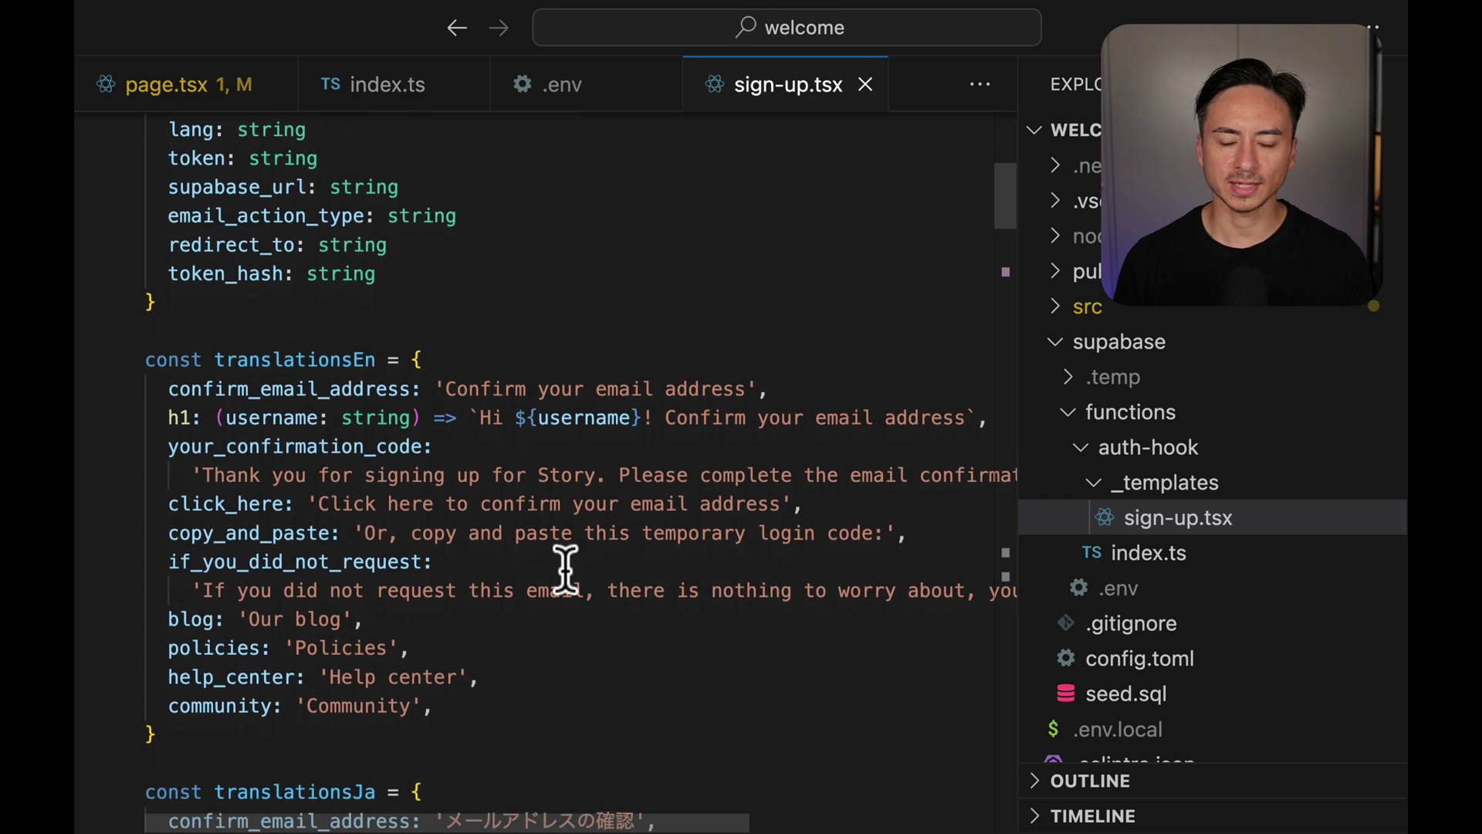
scroll(684, 738, "down", 6)
scroll(684, 737, "down", 4)
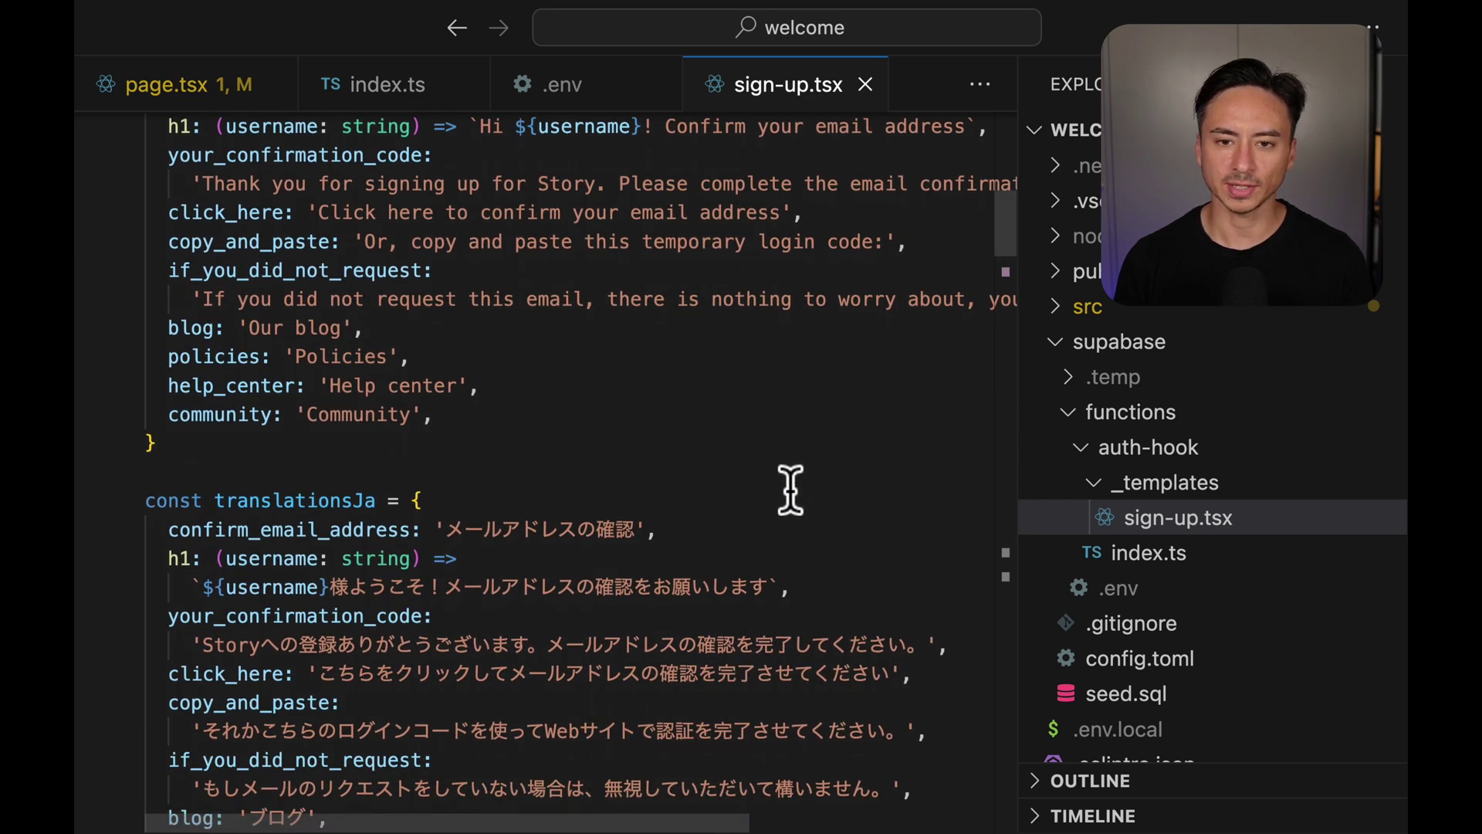
scroll(791, 490, "down", 5)
scroll(787, 488, "down", 2)
scroll(785, 484, "down", 1)
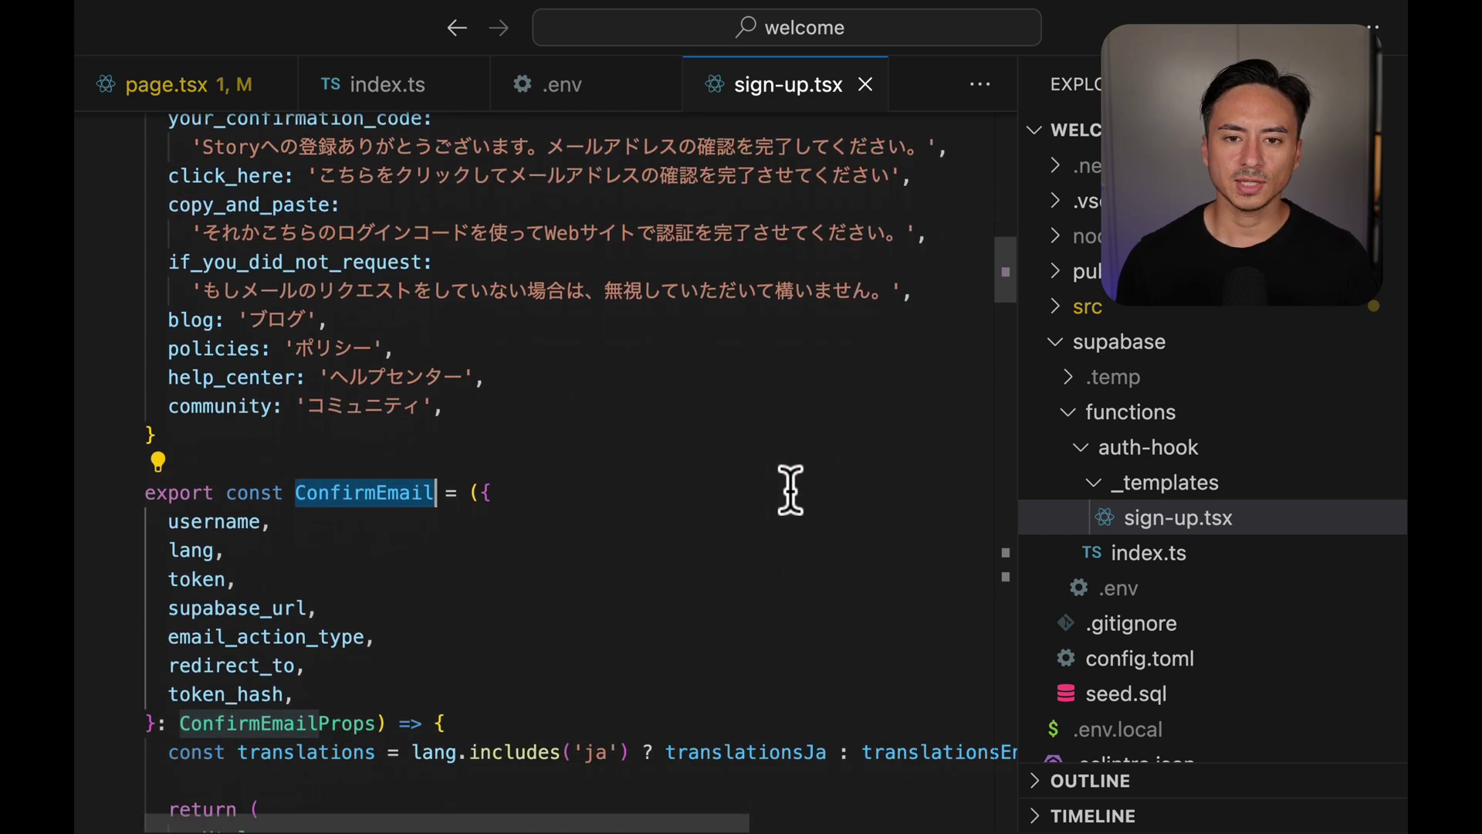
scroll(783, 480, "down", 1)
scroll(775, 472, "down", 1)
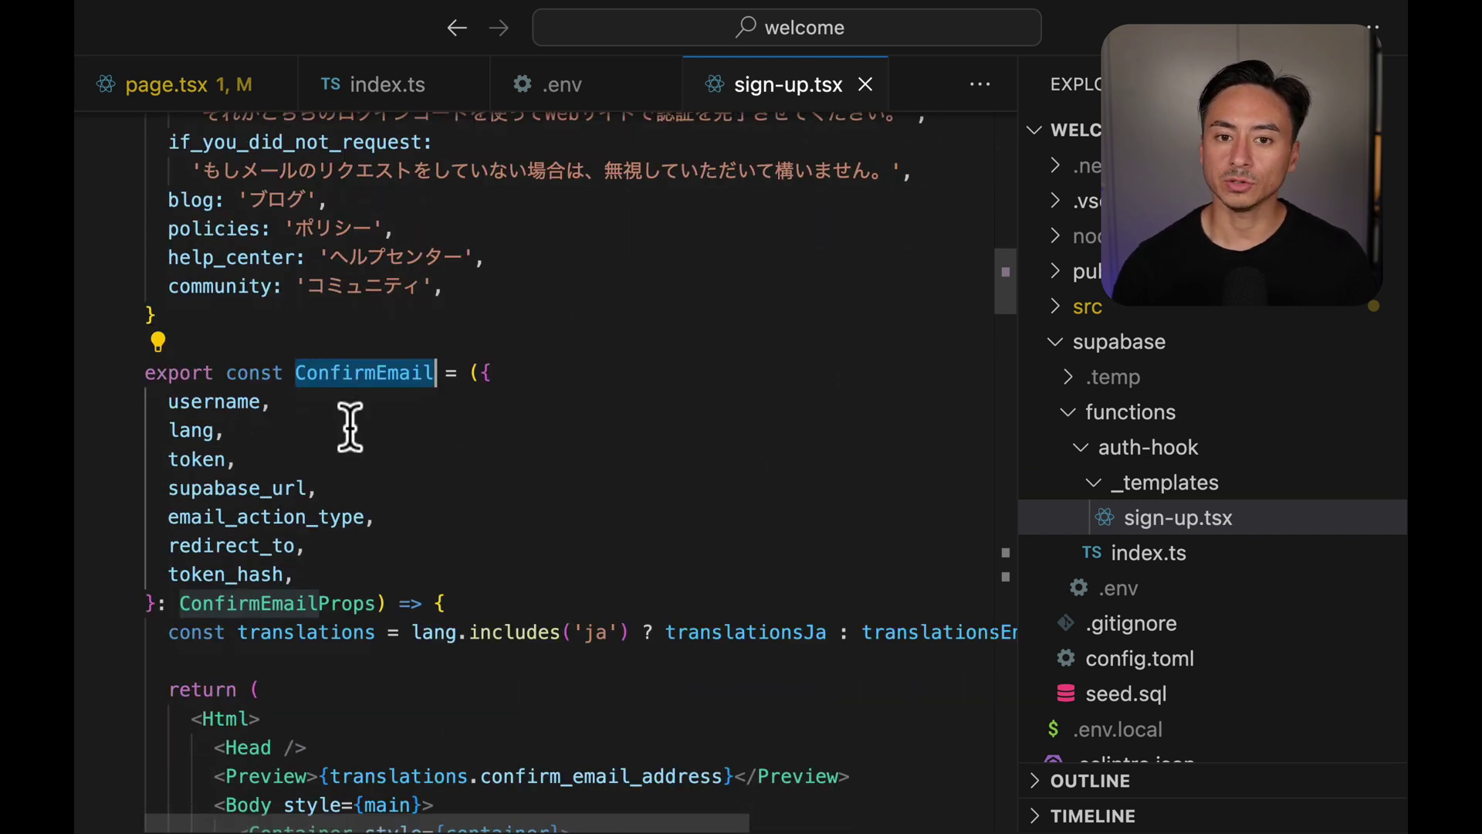
mouse_move(157, 400)
left_mouse_down()
mouse_move(406, 598)
mouse_move(493, 565)
left_mouse_up()
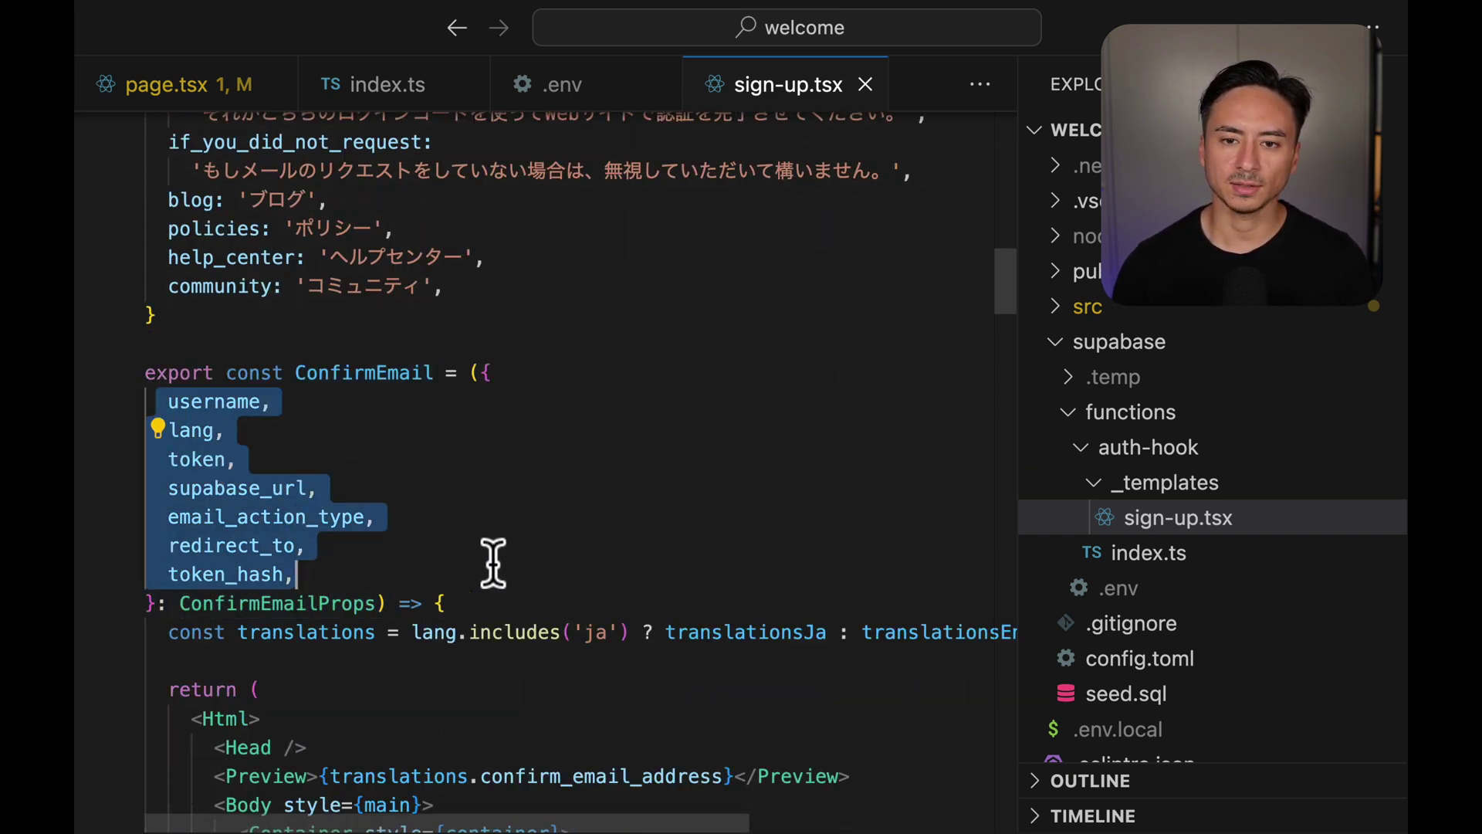
scroll(849, 555, "down", 1)
scroll(834, 552, "down", 2)
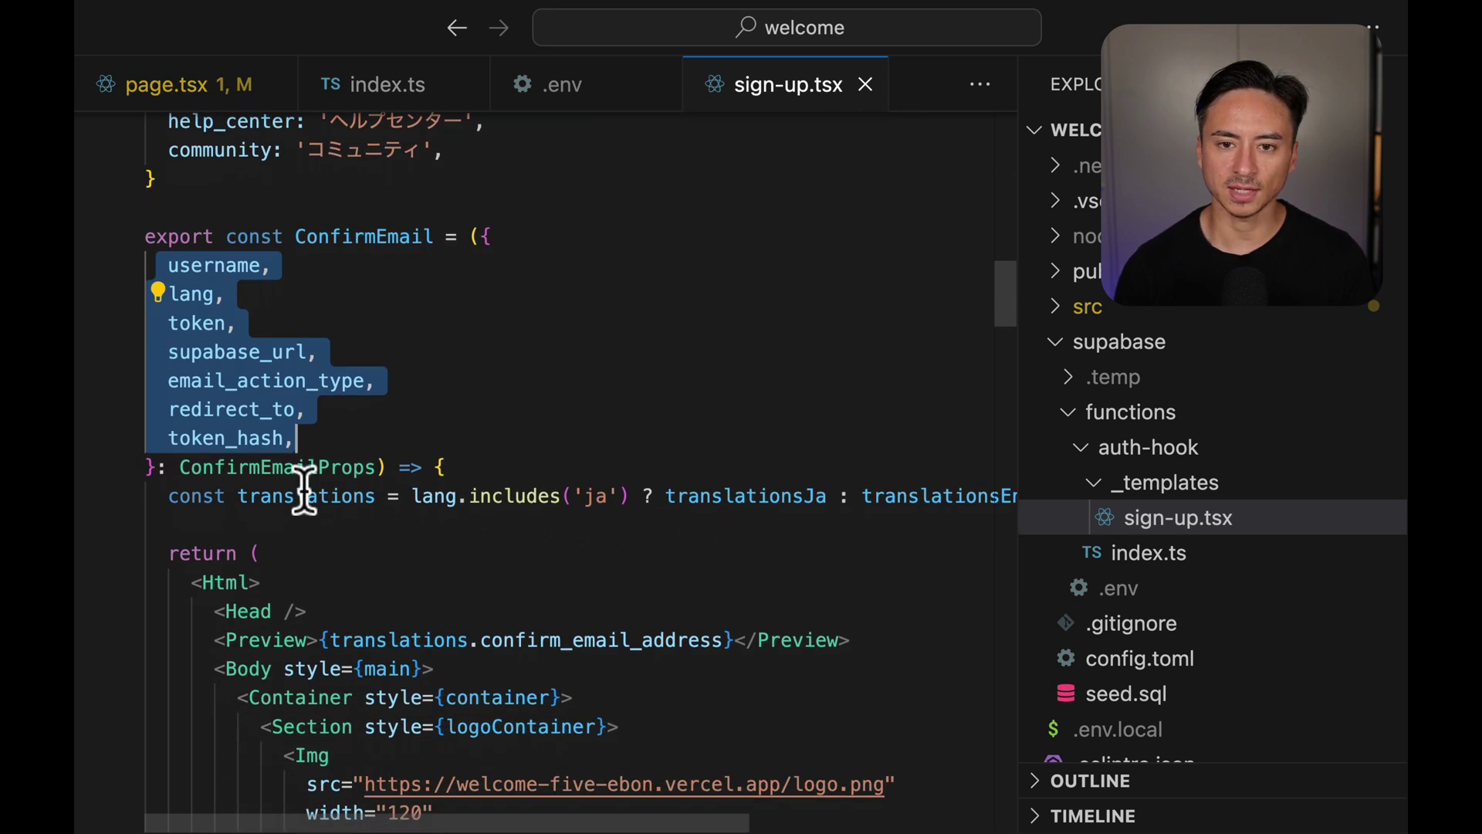
left_click_drag(168, 496, 626, 510)
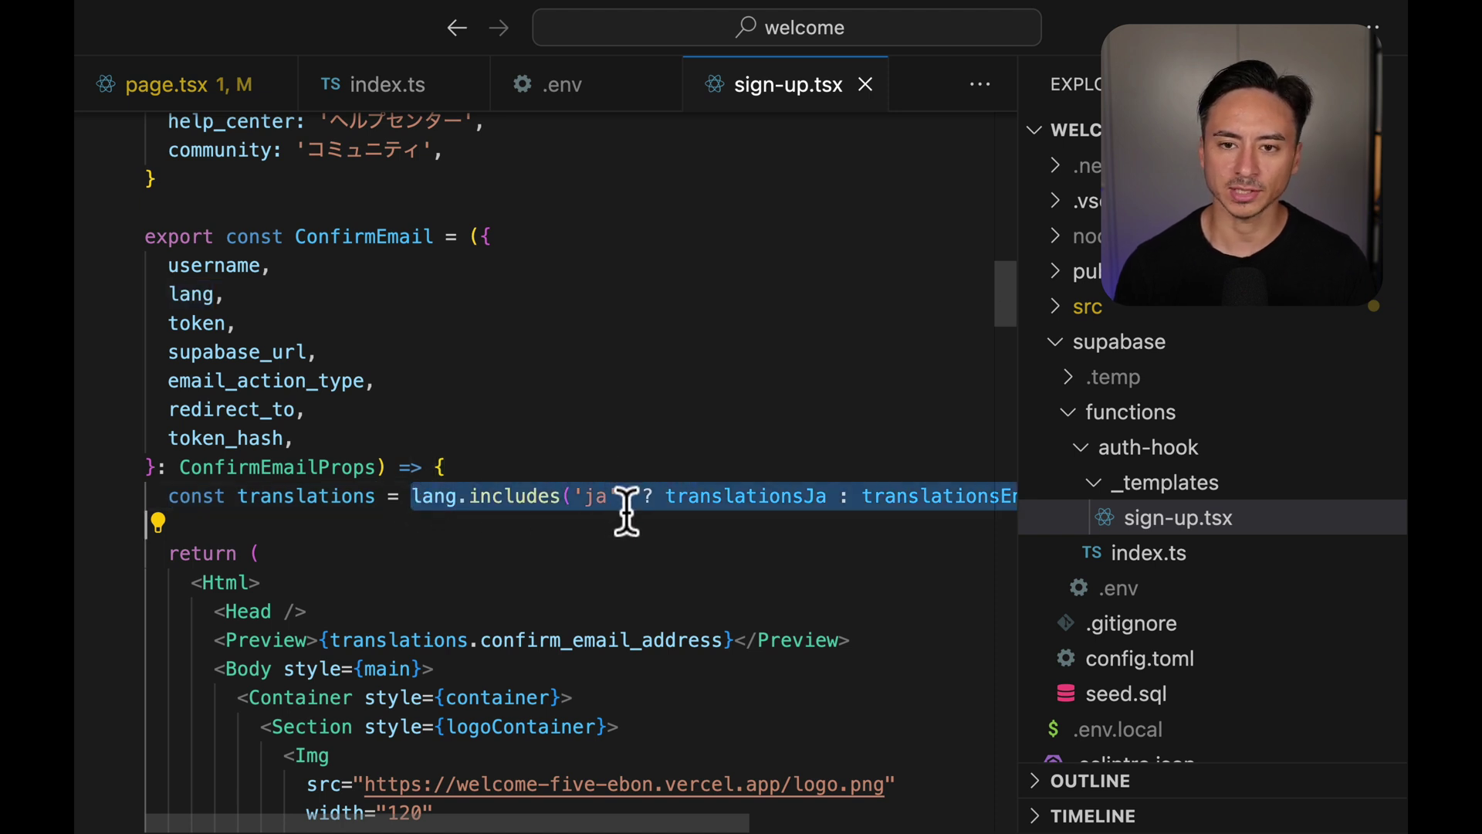
left_click(672, 541)
scroll(671, 540, "down", 2)
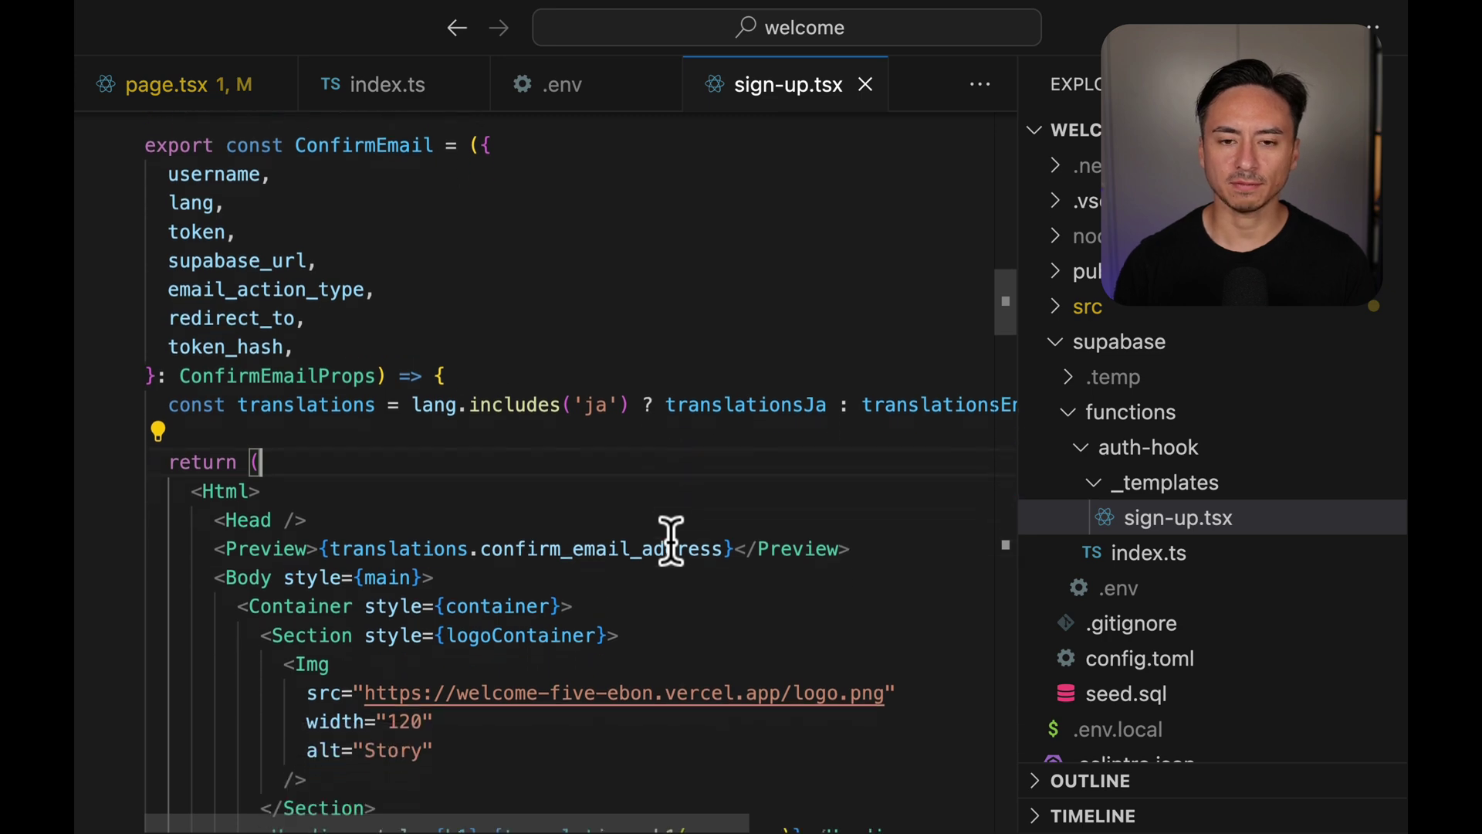
scroll(672, 540, "down", 2)
scroll(673, 540, "down", 1)
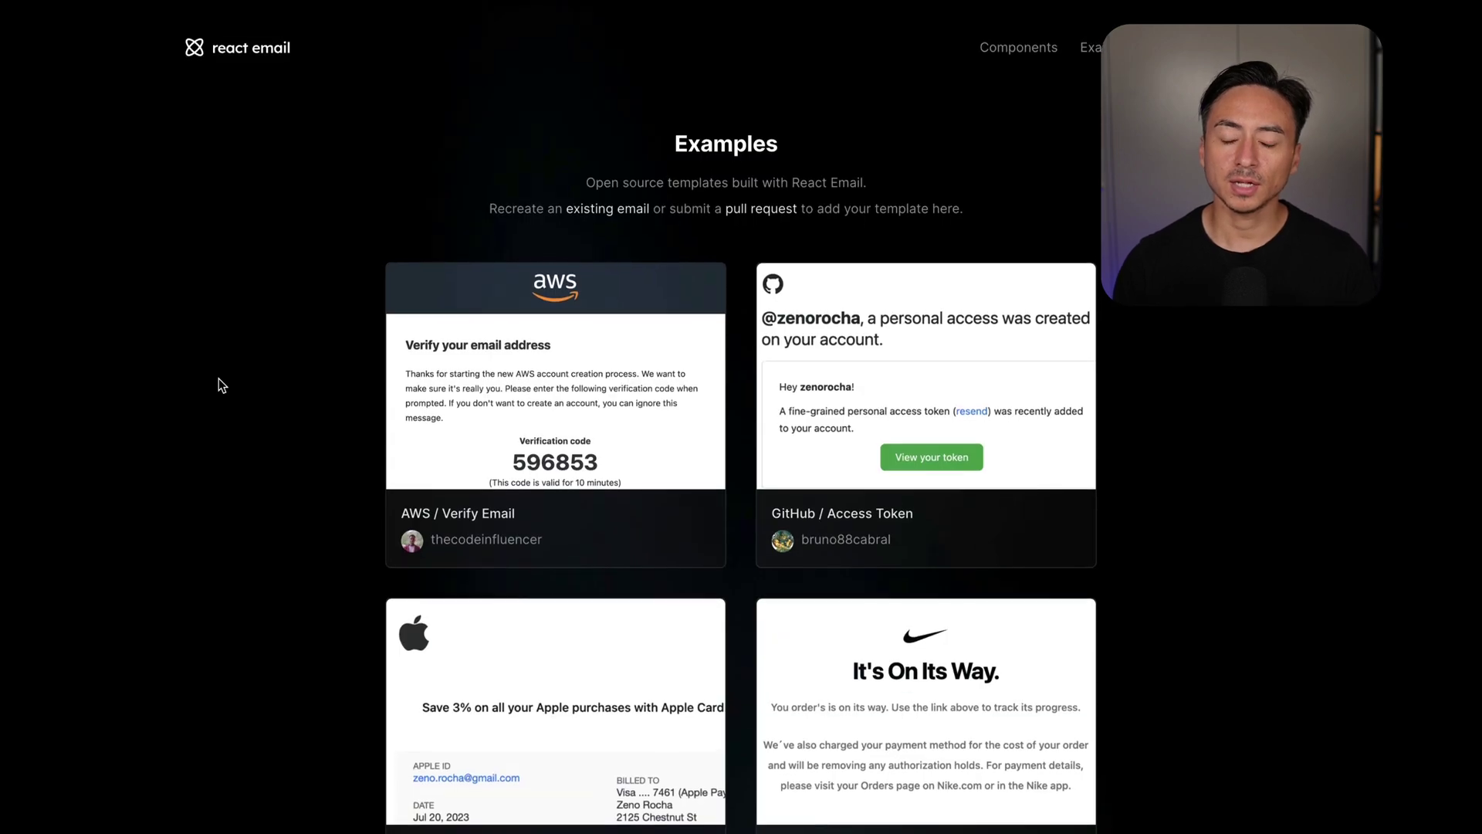
scroll(217, 377, "down", 2)
scroll(217, 379, "down", 3)
scroll(218, 378, "down", 3)
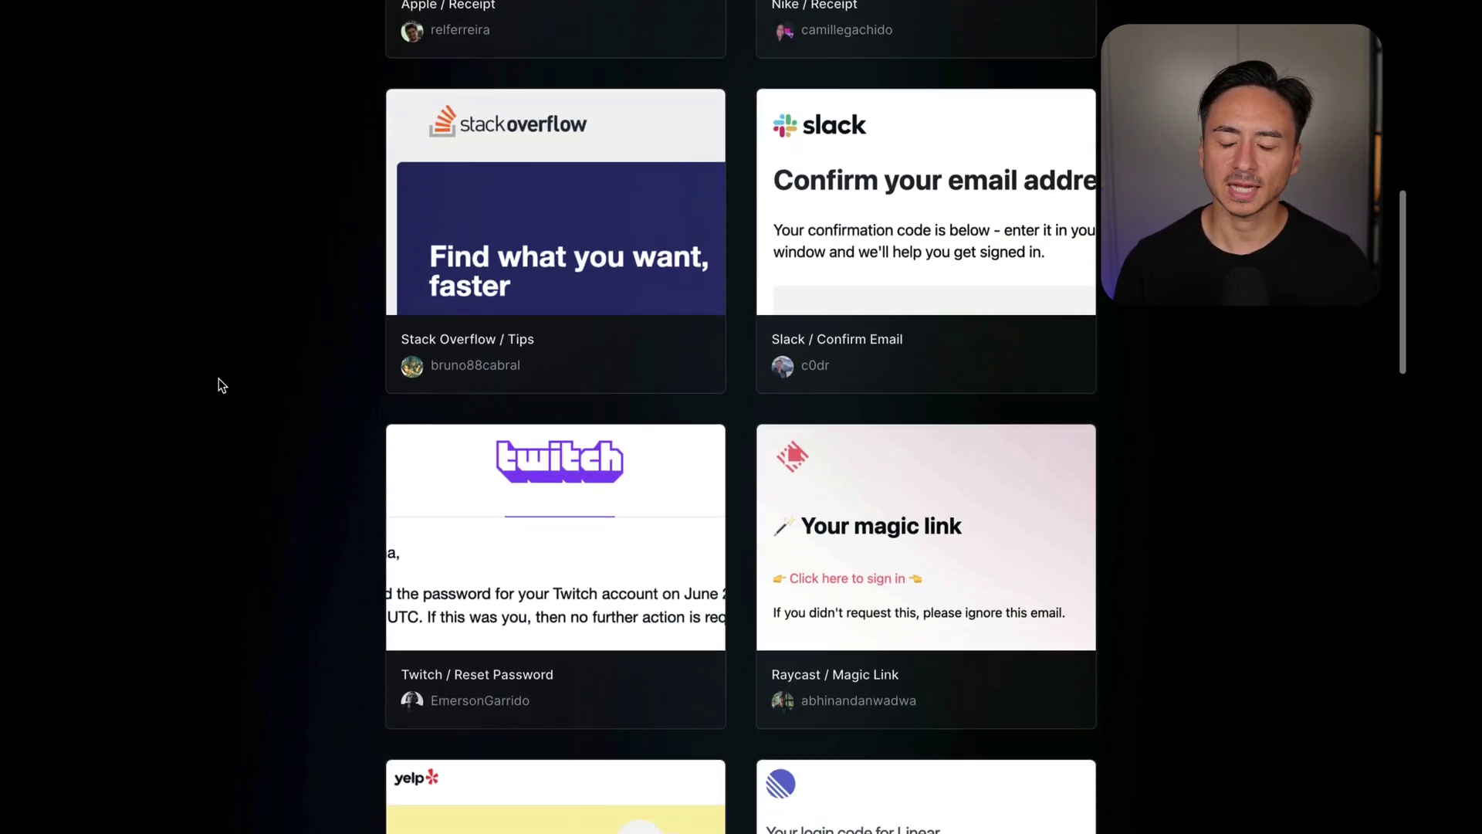
Step: View the Raycast Magic Link example's React source code in React Email
left_click(779, 491)
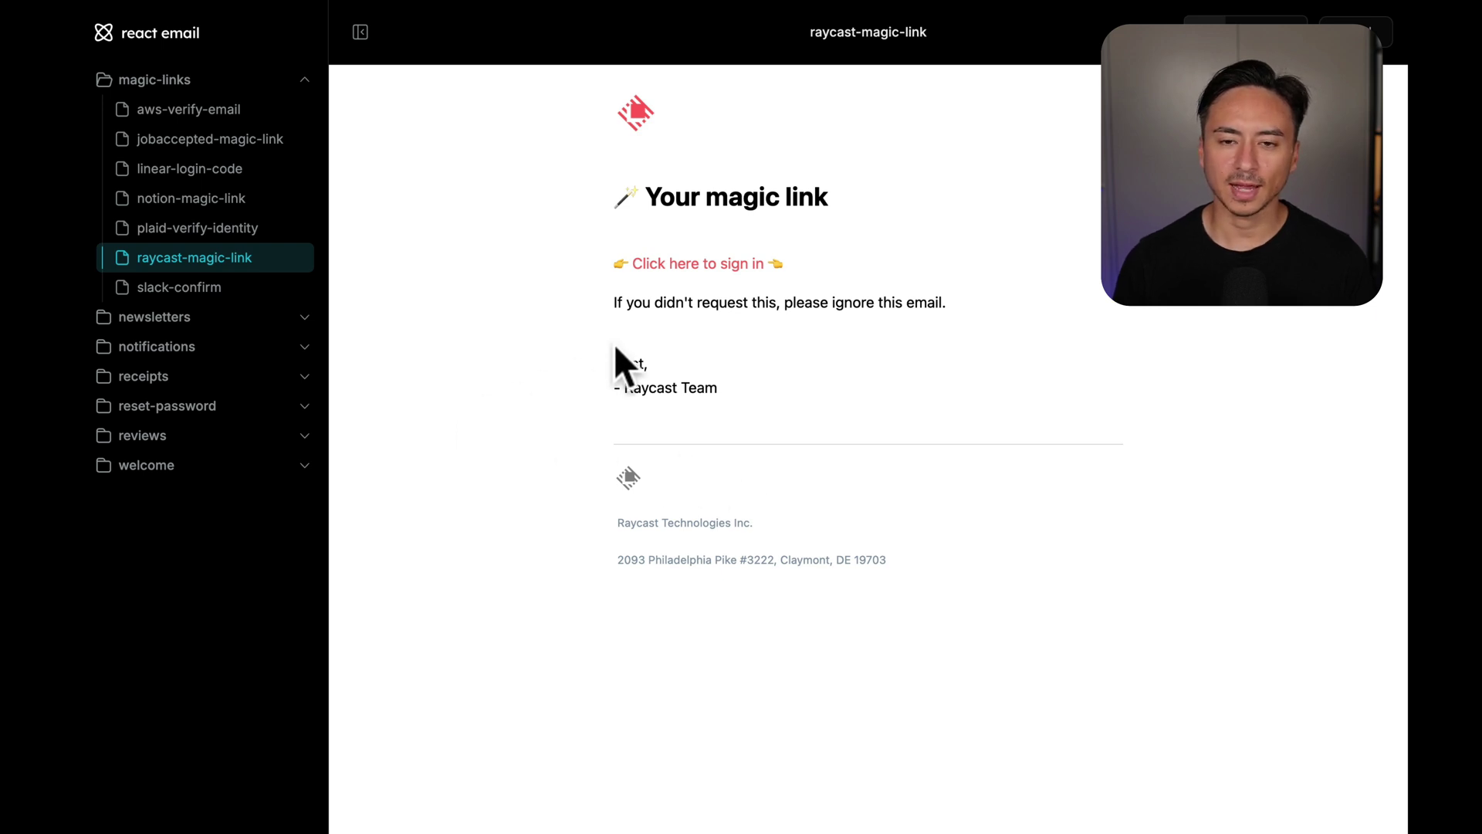
left_click(1274, 31)
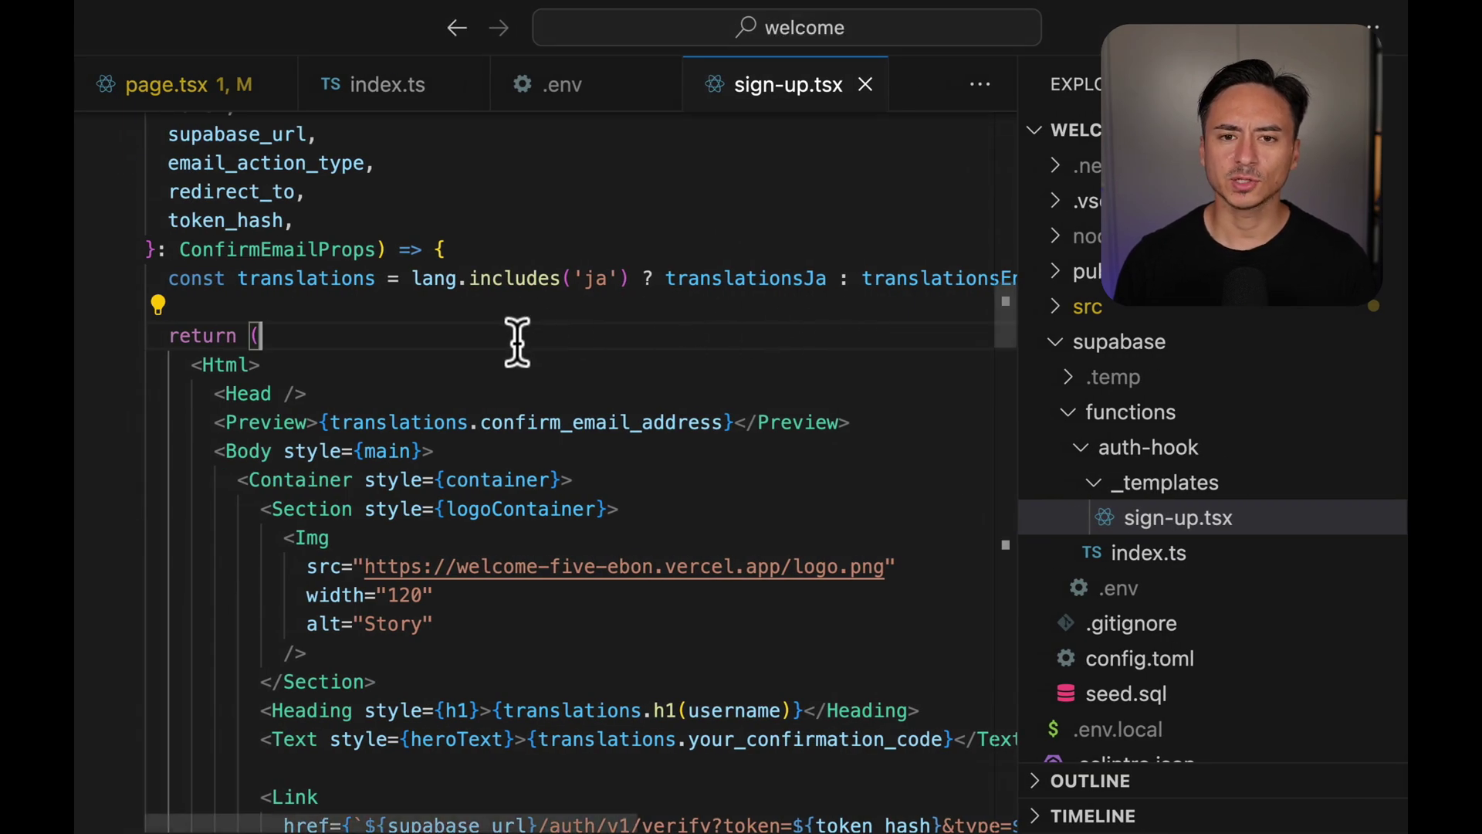
scroll(517, 339, "up", 10)
scroll(502, 401, "up", 5)
key("ctrl+a")
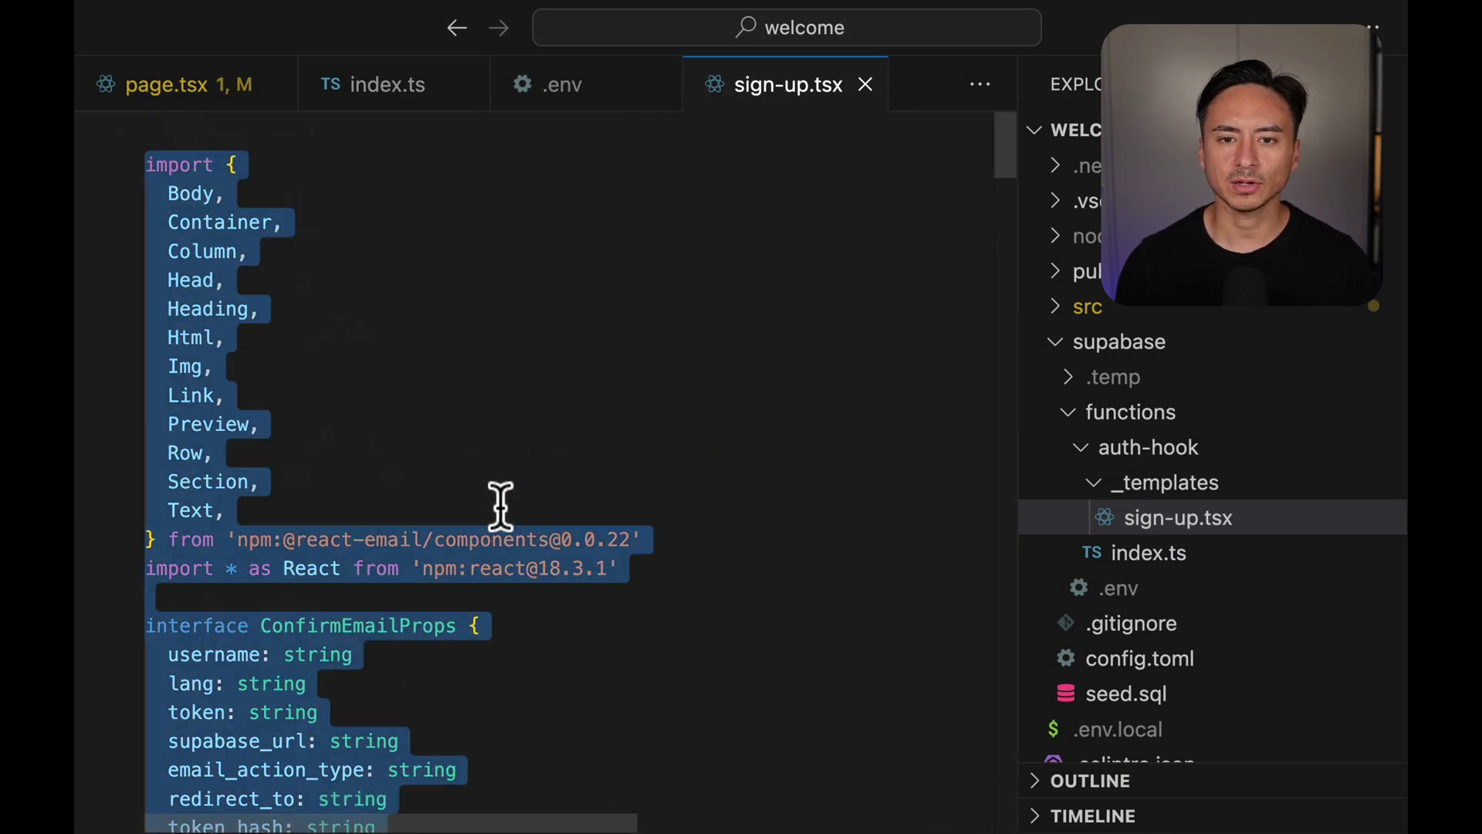
key("ctrl+v")
scroll(501, 501, "up", 5)
scroll(500, 502, "up", 5)
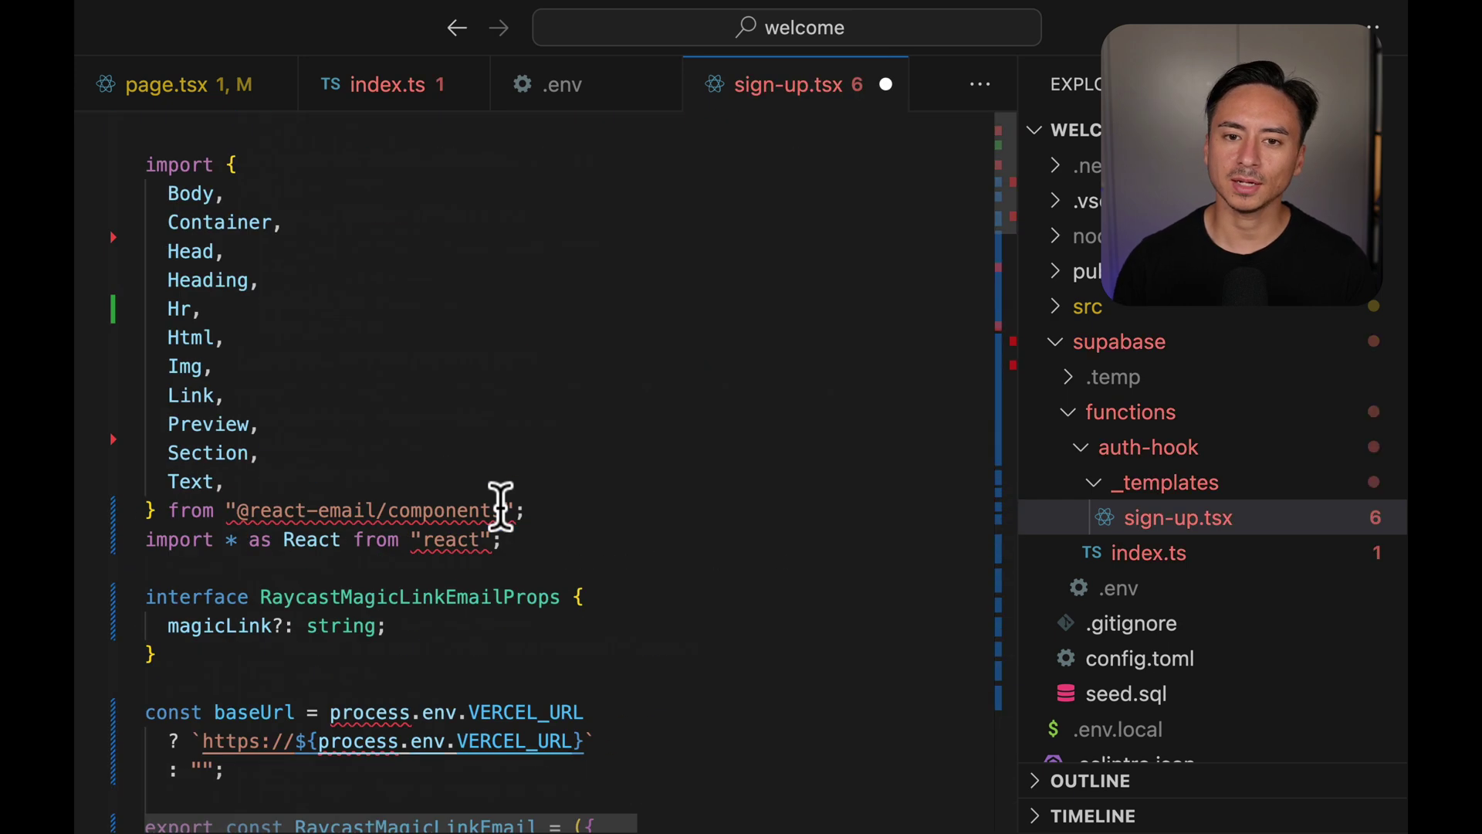
left_click(234, 505)
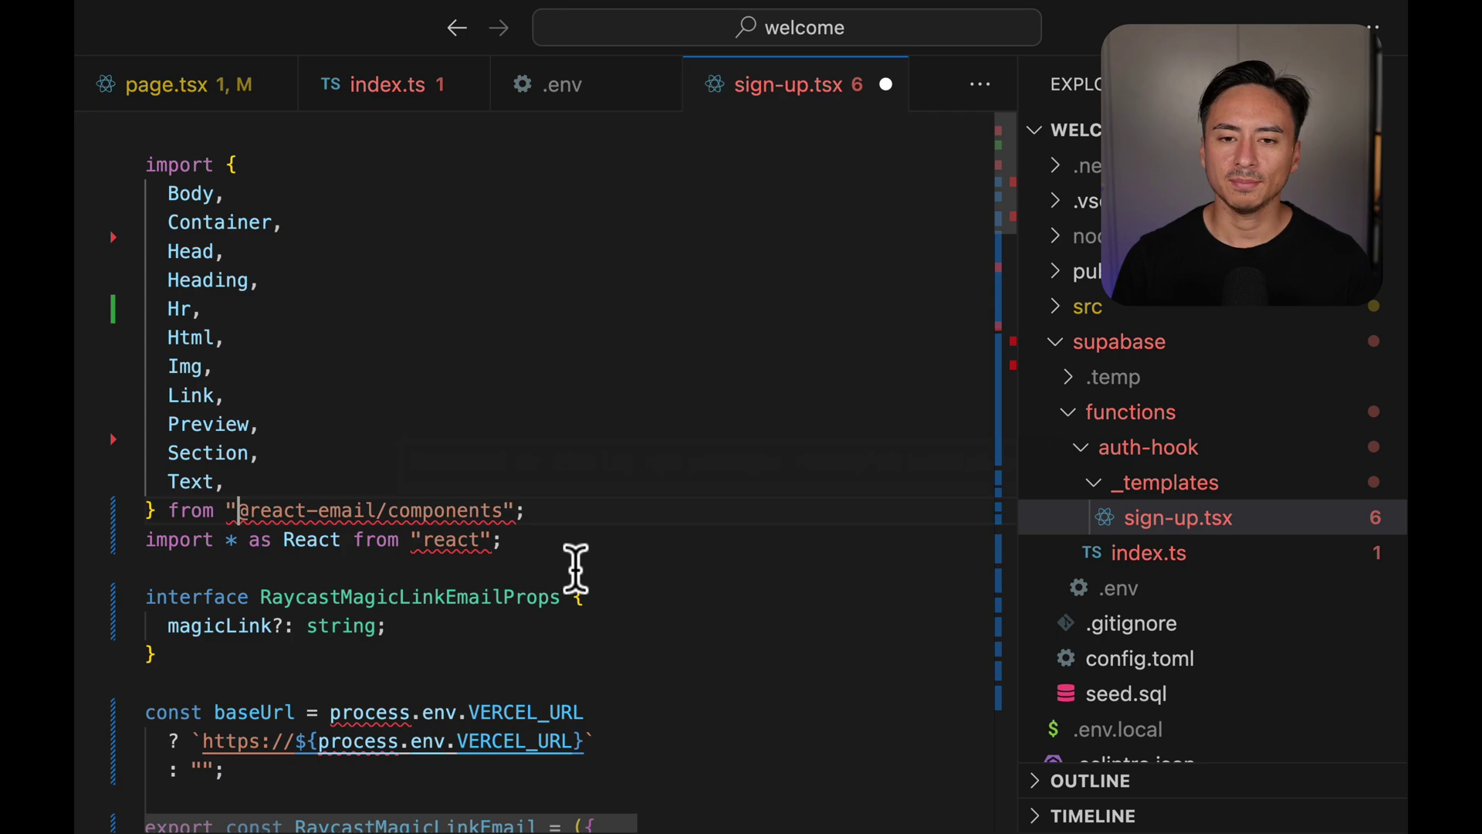
key("ctrl+z")
scroll(569, 563, "up", 5)
scroll(550, 474, "up", 5)
scroll(550, 471, "up", 5)
key("Left")
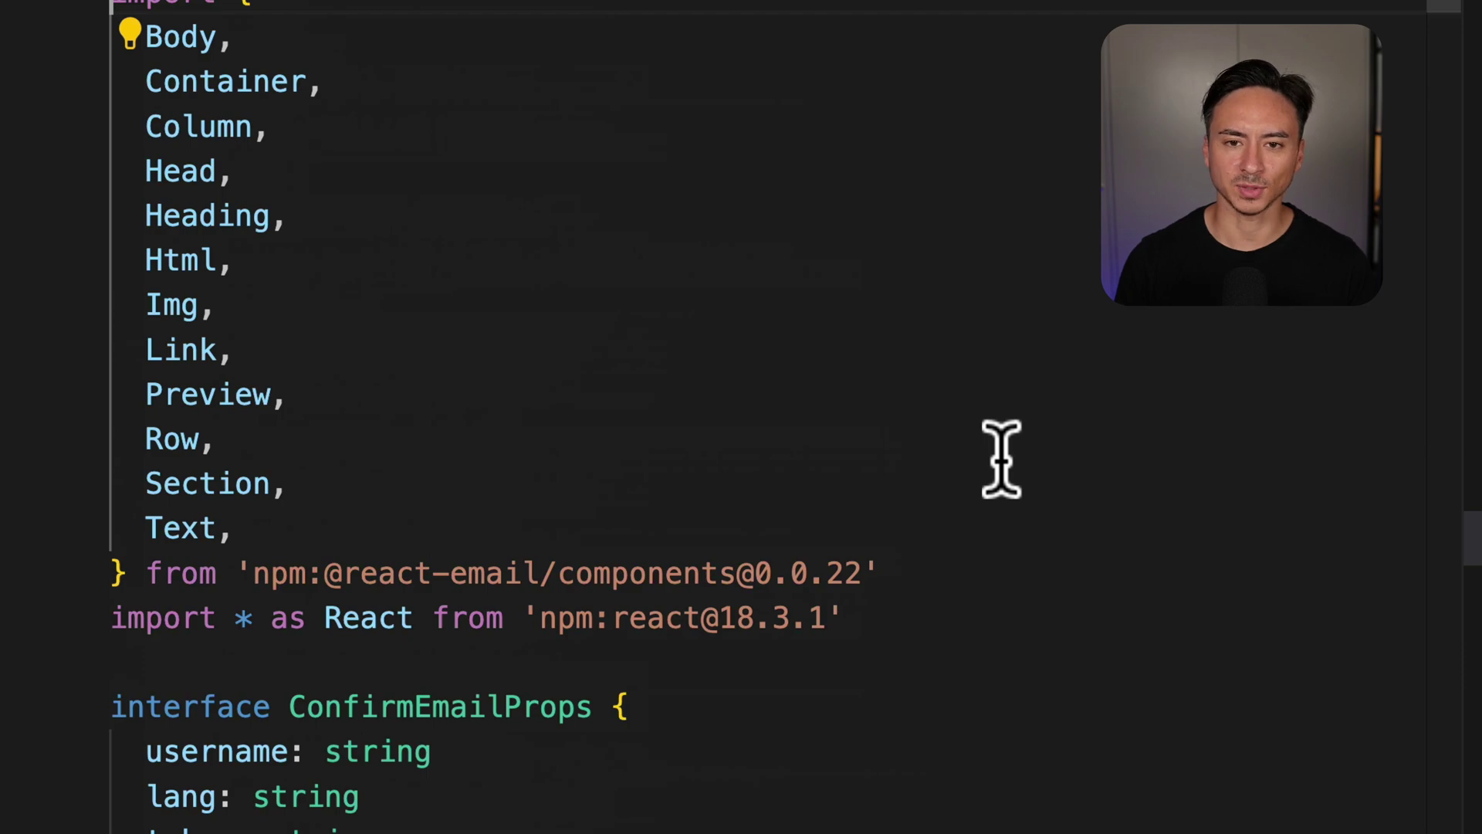
scroll(718, 467, "down", 1)
scroll(718, 464, "down", 5)
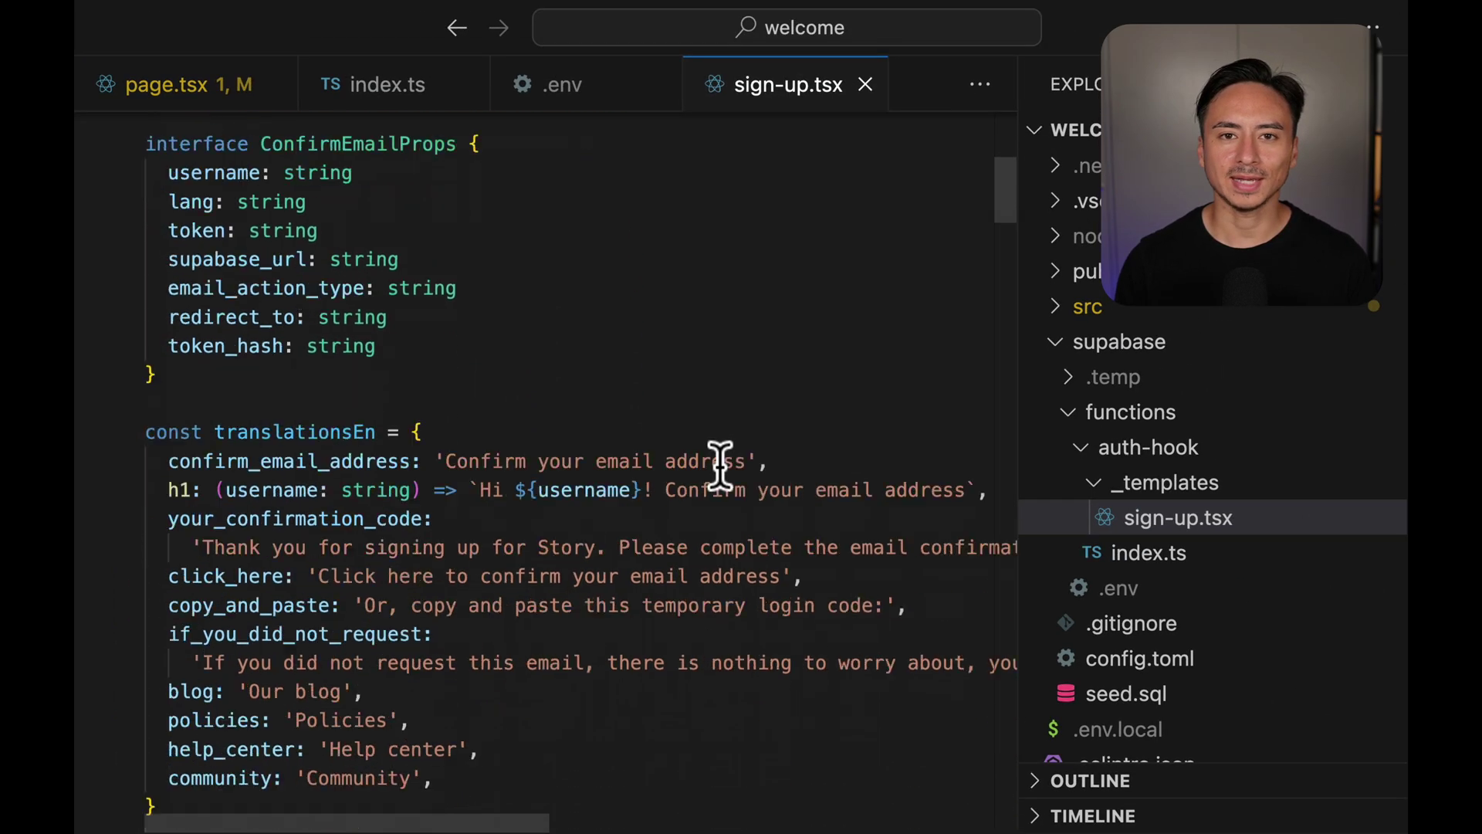
scroll(719, 467, "down", 5)
scroll(717, 466, "down", 5)
scroll(718, 467, "down", 5)
scroll(718, 467, "down", 5)
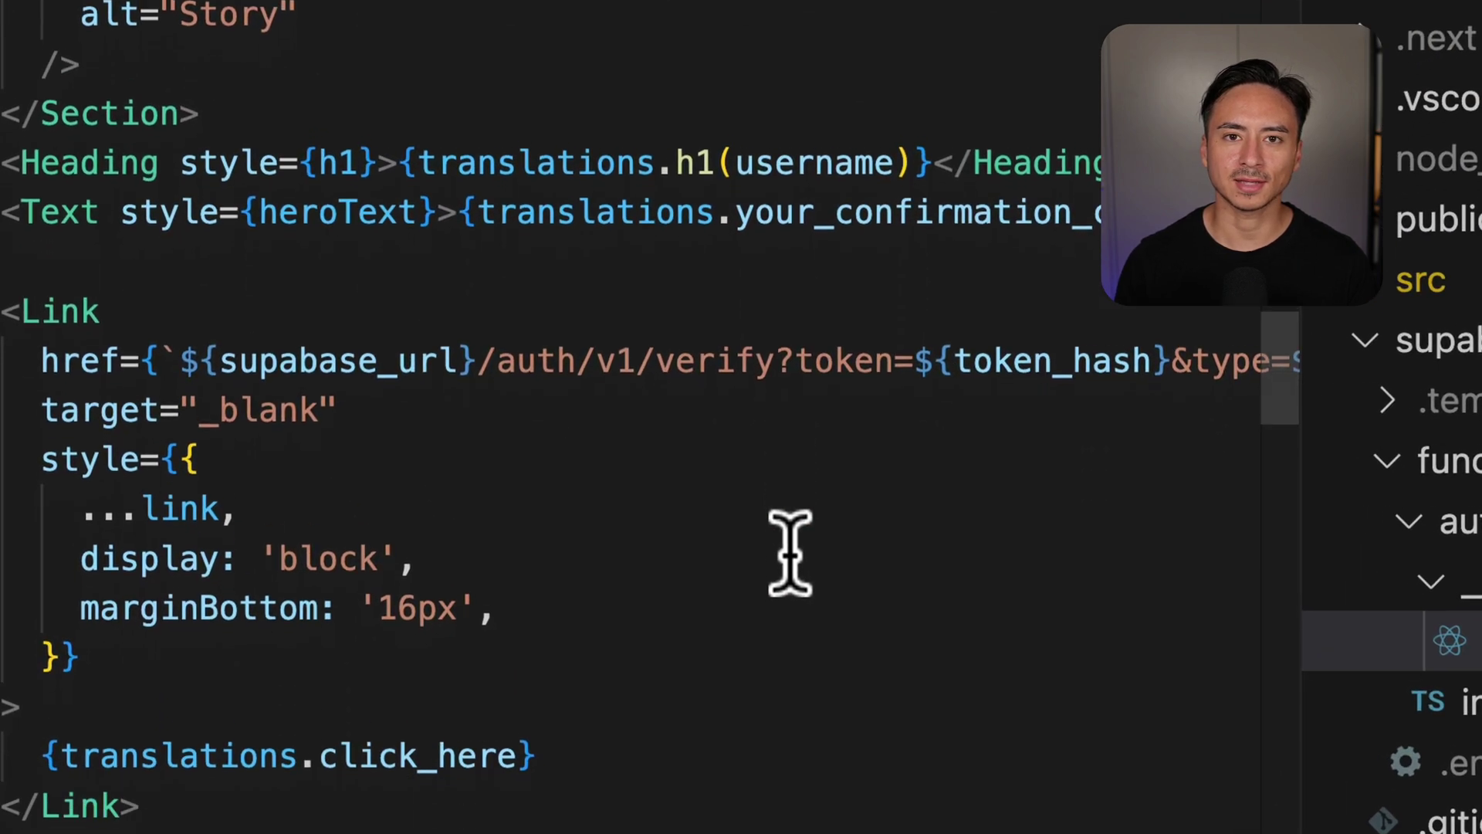
scroll(719, 467, "down", 1)
scroll(790, 554, "up", 1)
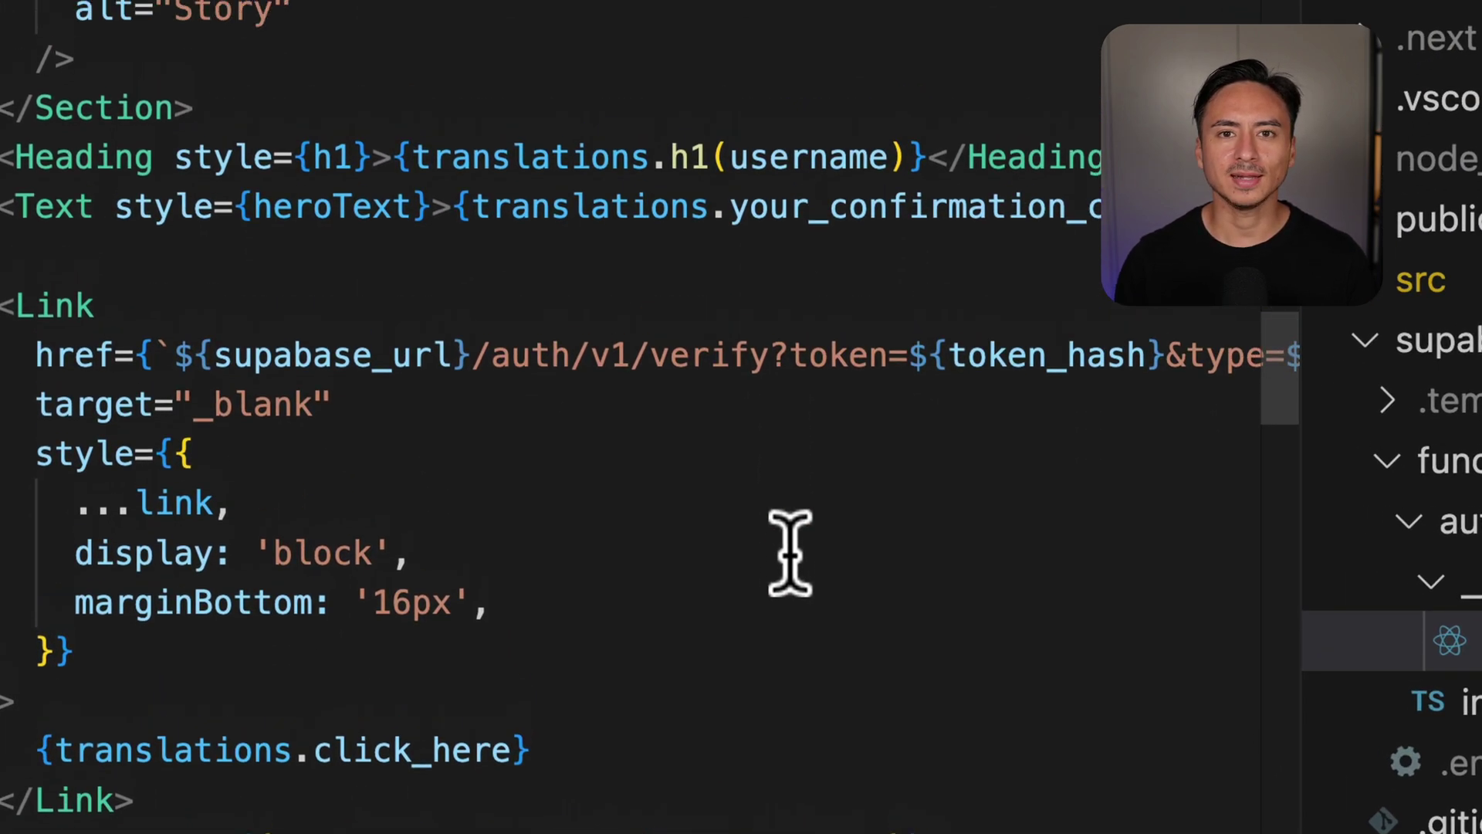
scroll(788, 553, "right", 2)
scroll(788, 553, "right", 3)
scroll(289, 456, "left", 5)
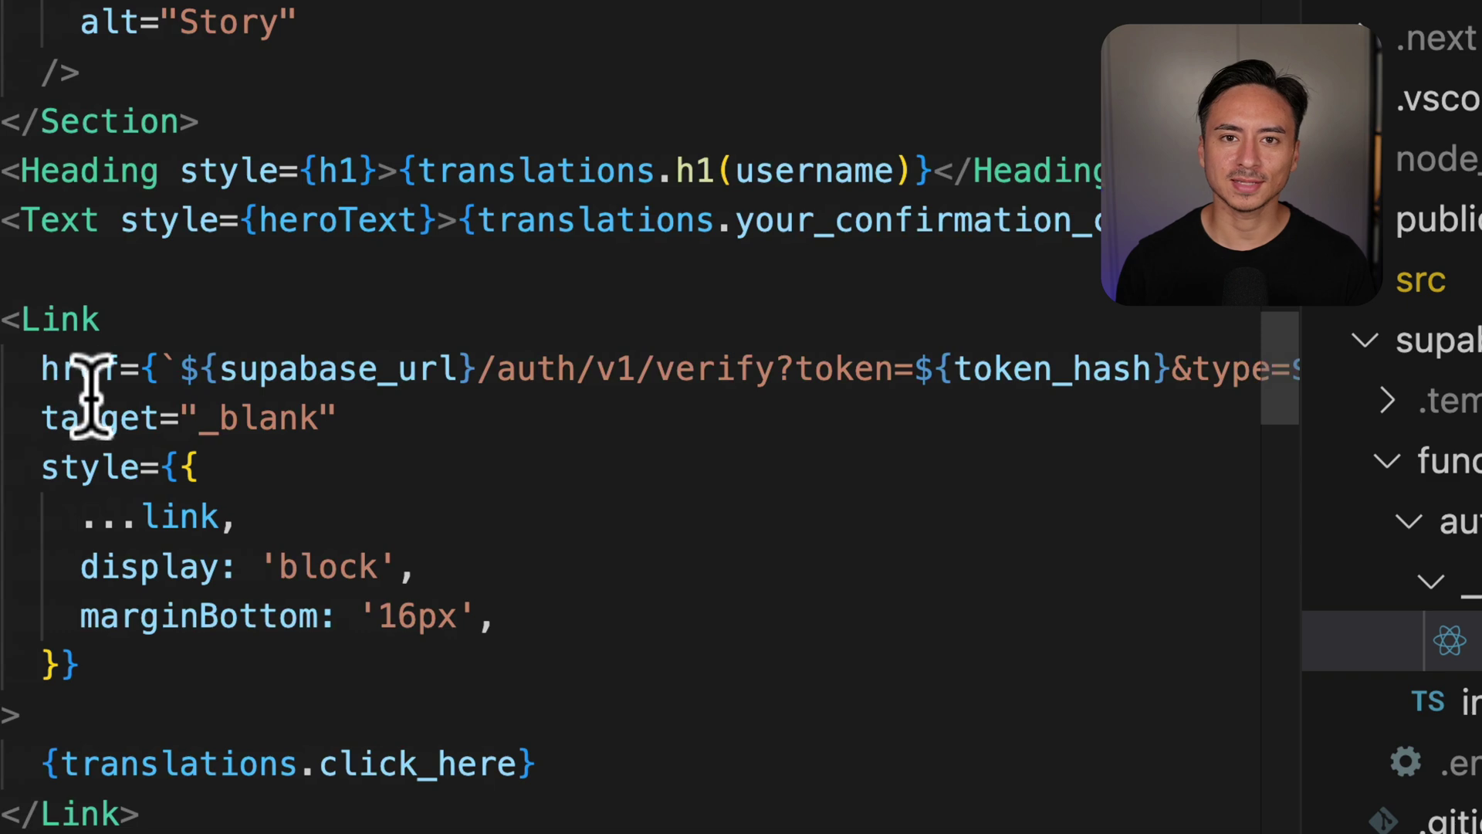
Step: Review the verification link lines in sign-up.tsx, then select the RESEND_API_KEY value in .env
left_click_drag(39, 369, 386, 394)
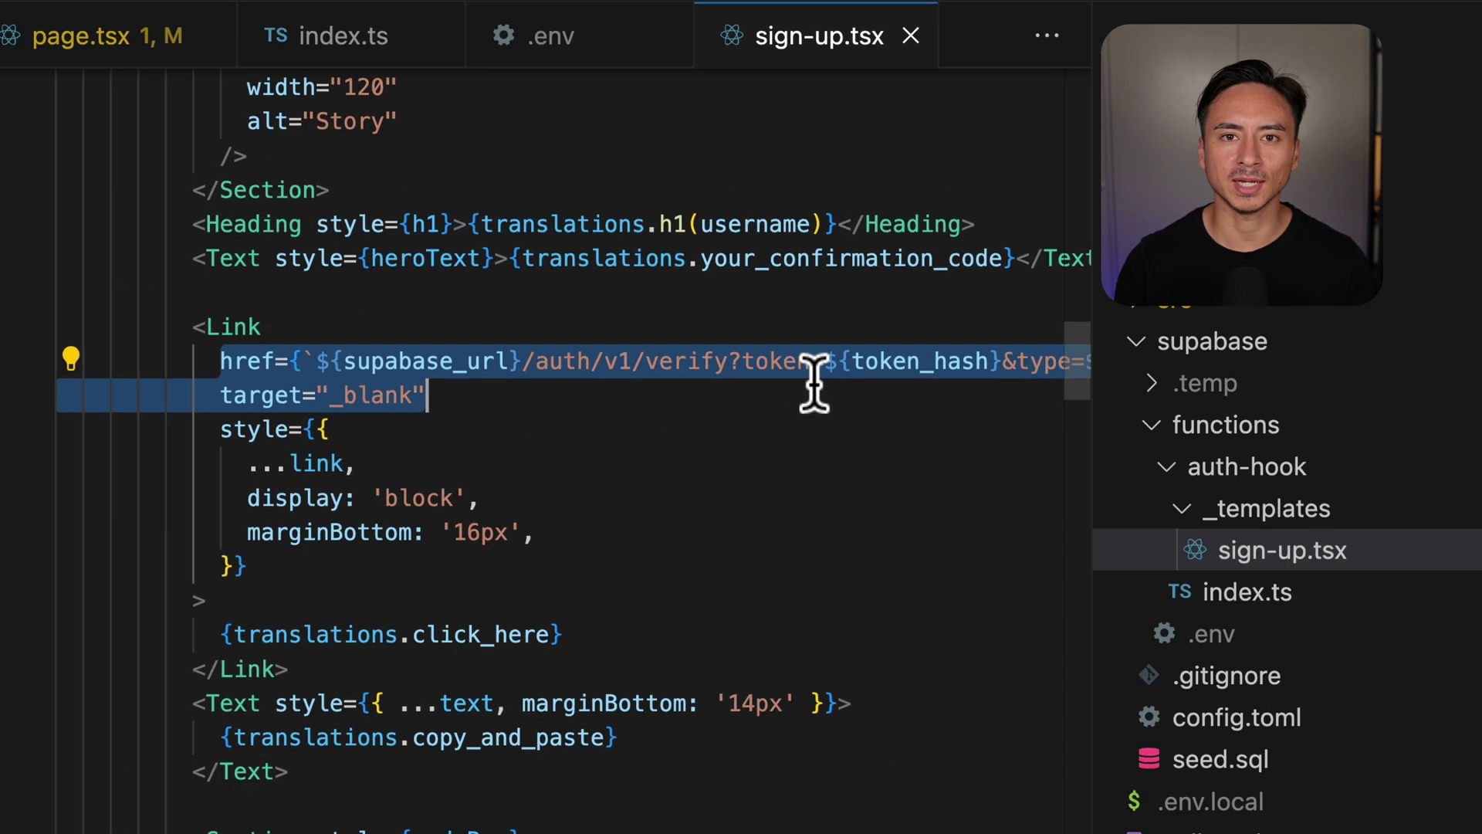
left_click(739, 393)
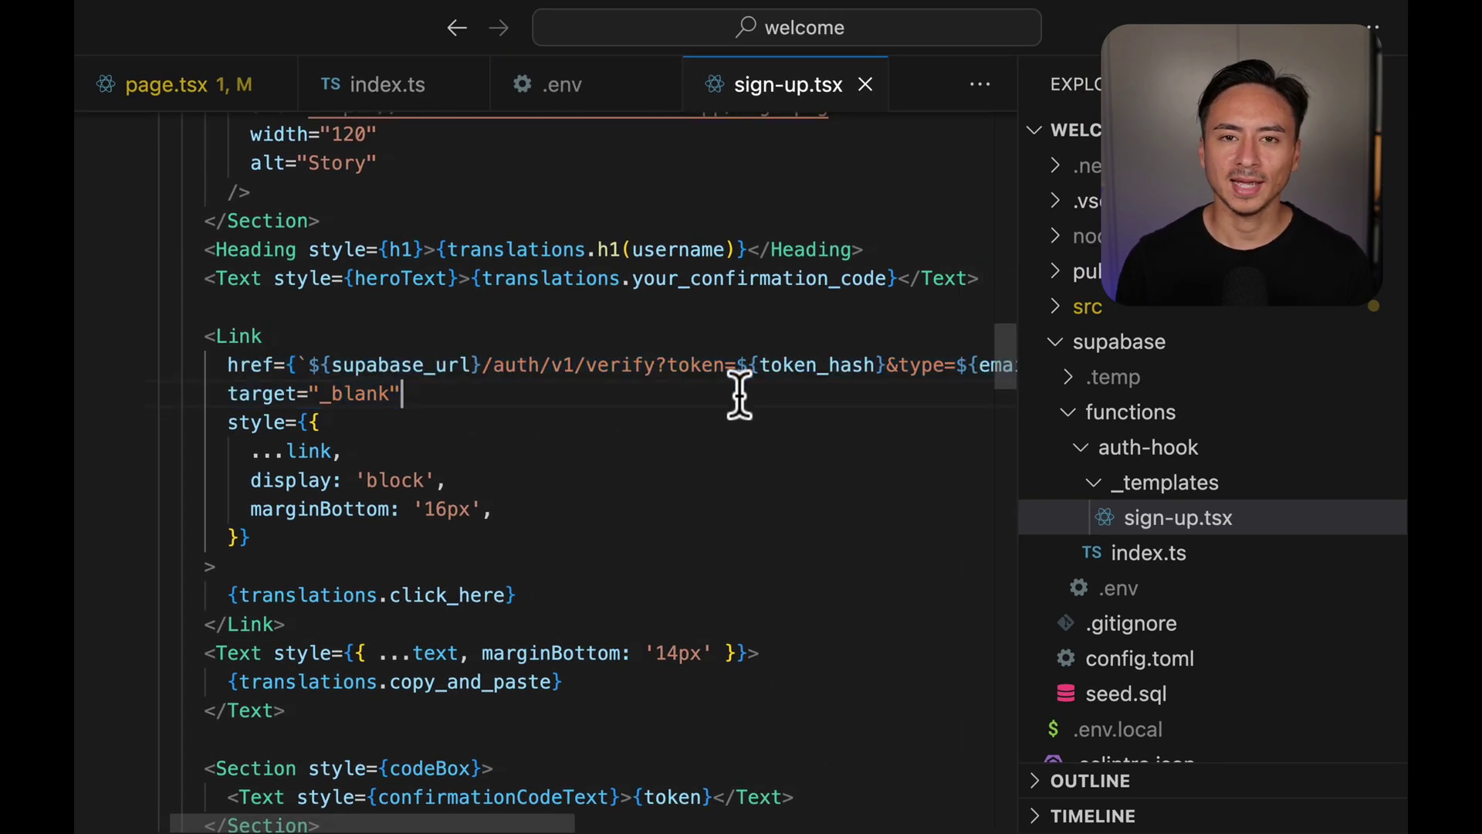
scroll(739, 394, "right", 5)
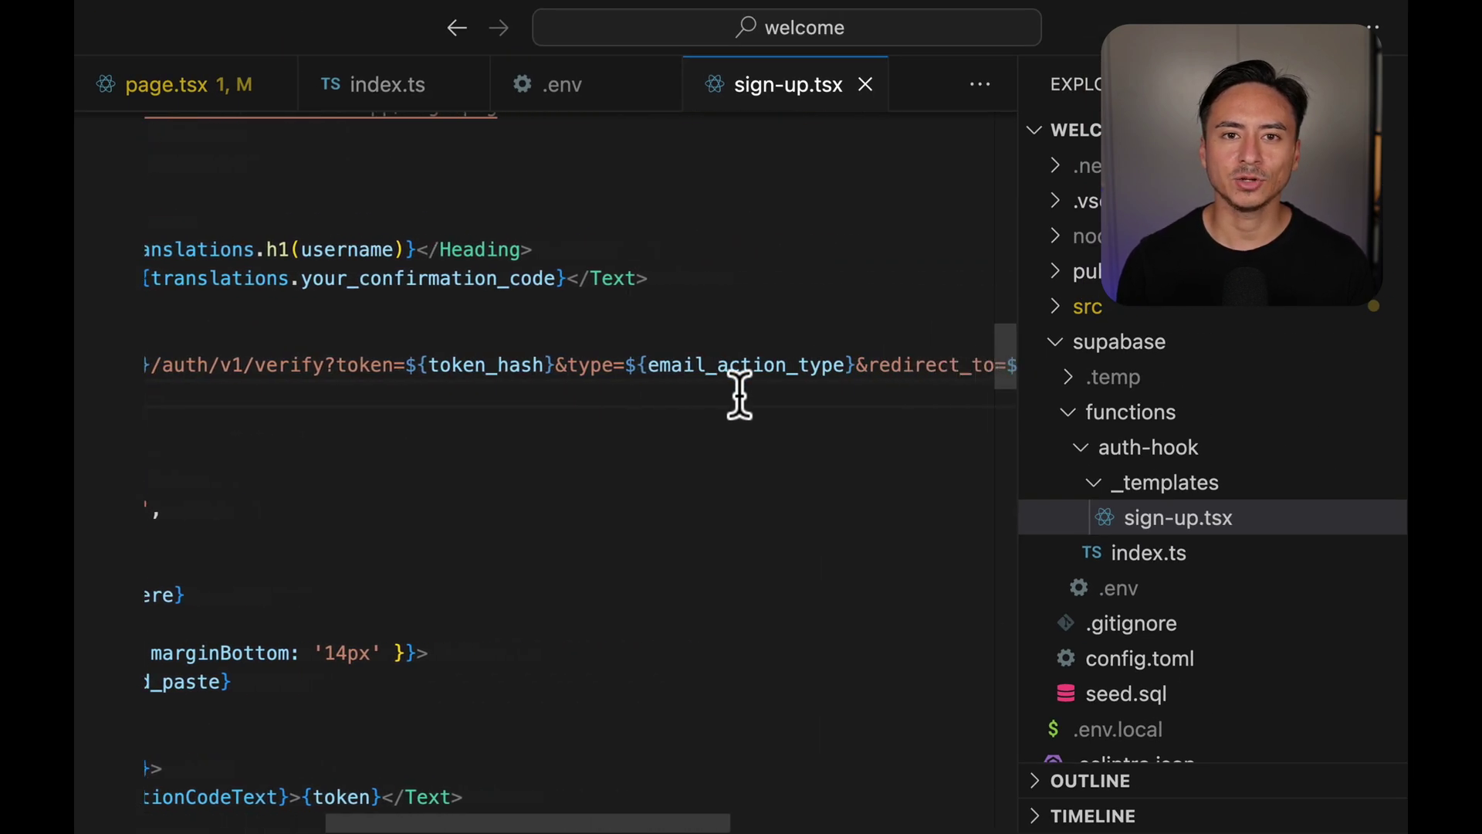
scroll(739, 394, "right", 2)
scroll(739, 393, "right", 3)
scroll(738, 395, "right", 1)
scroll(739, 394, "left", 5)
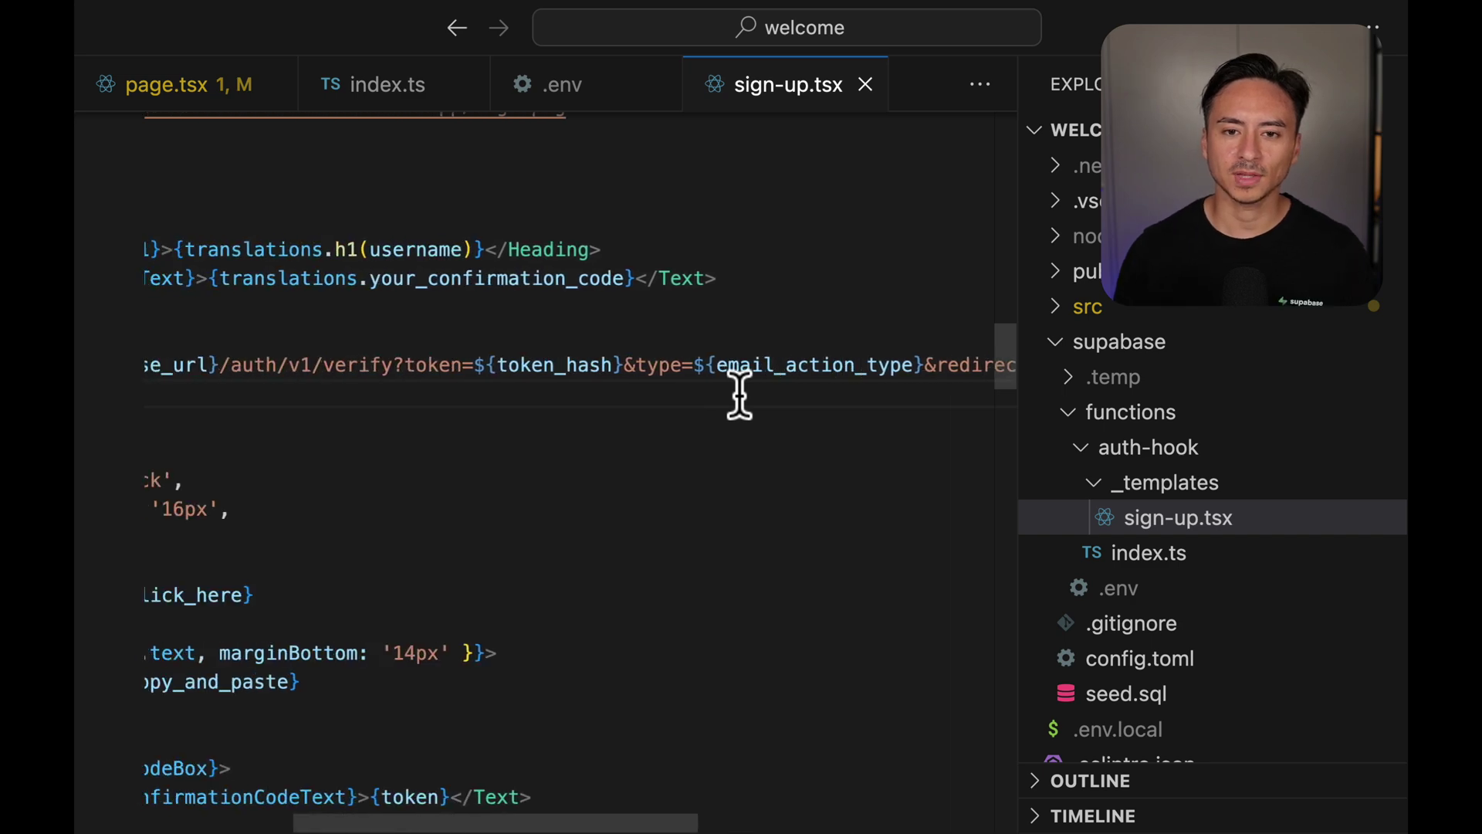
scroll(738, 395, "left", 5)
scroll(739, 394, "down", 1)
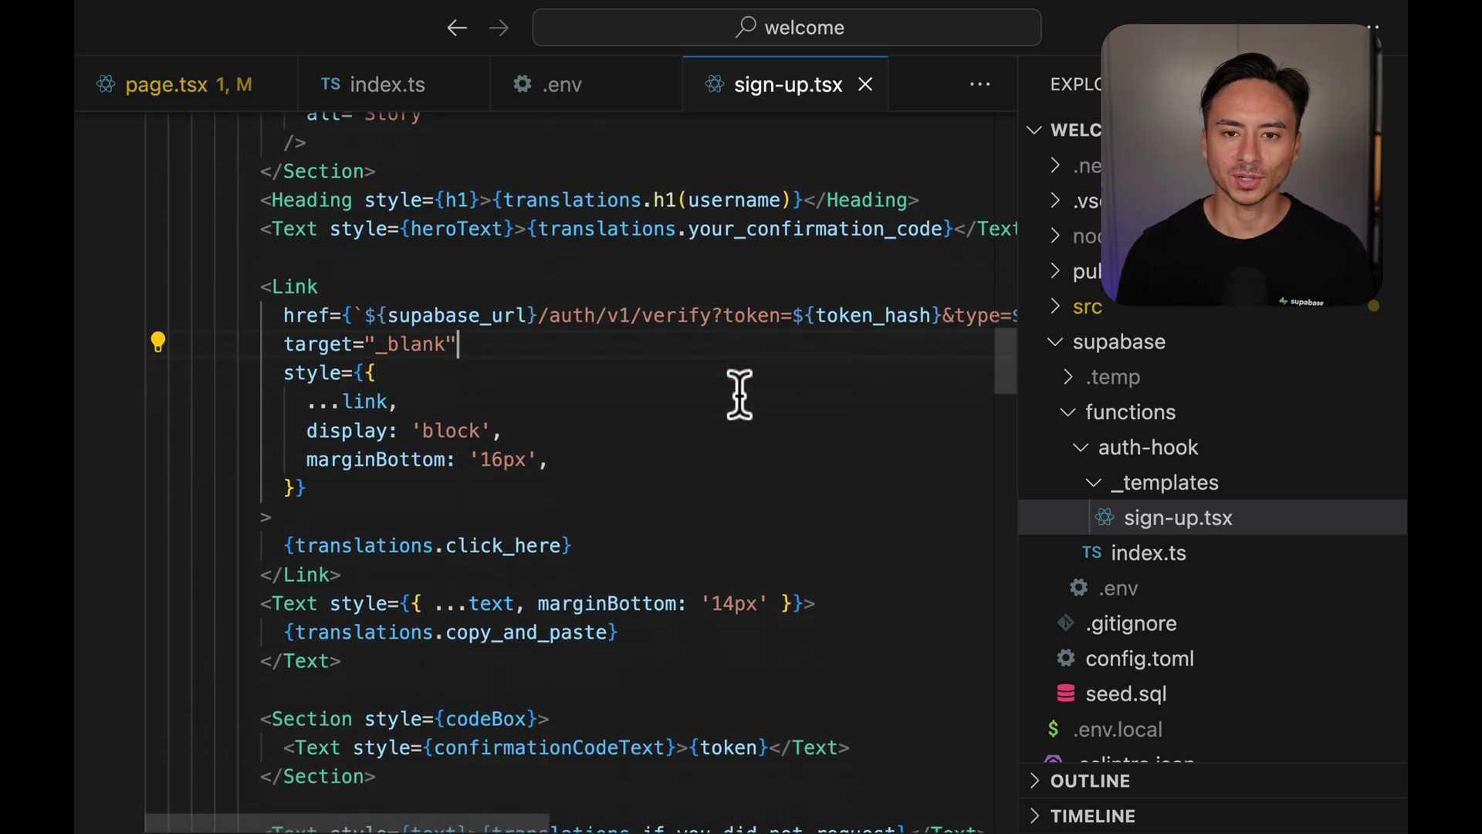
scroll(739, 394, "down", 4)
scroll(739, 395, "down", 2)
scroll(739, 394, "down", 2)
scroll(739, 394, "down", 5)
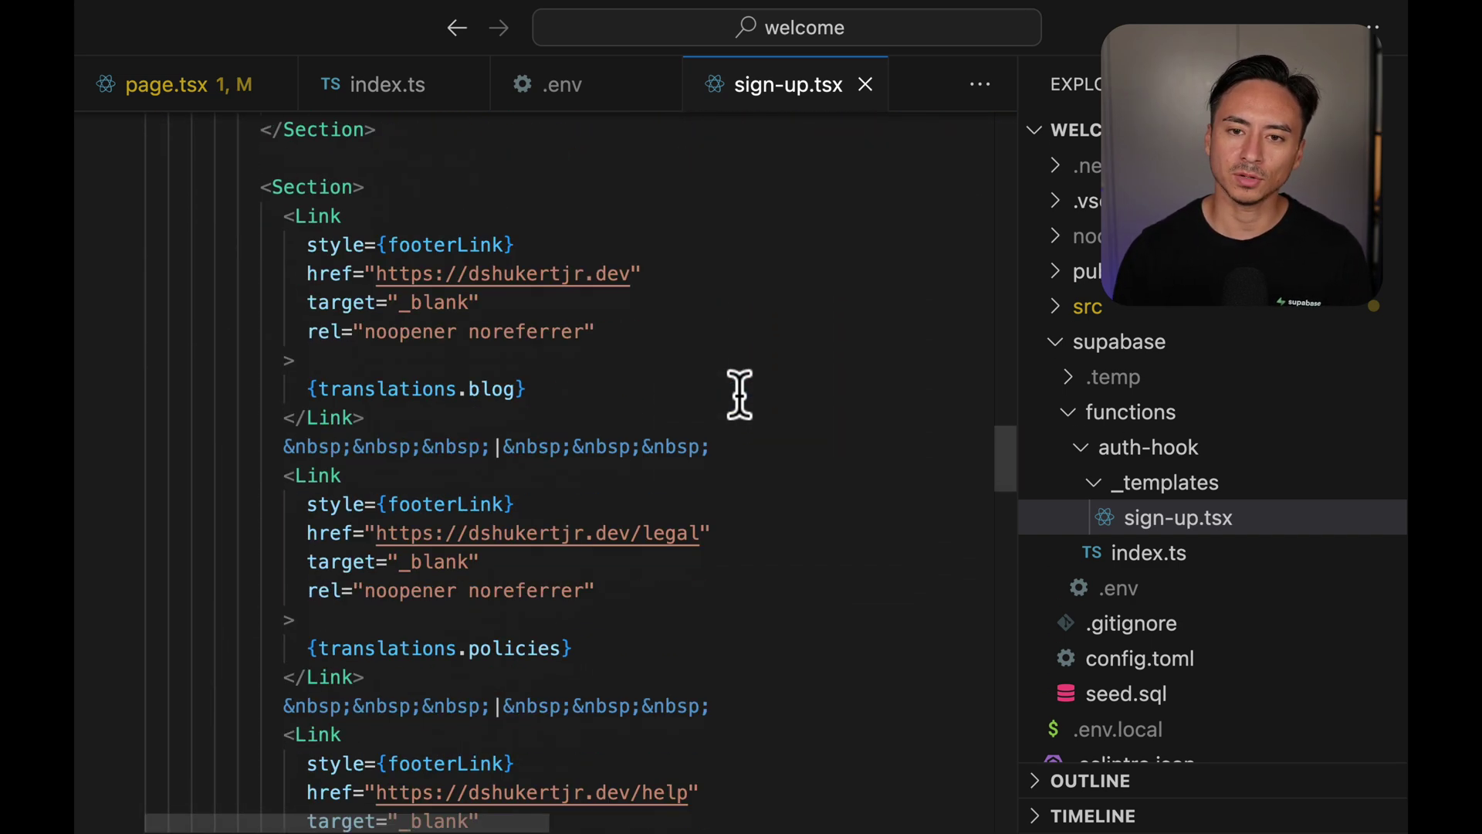
scroll(739, 395, "down", 4)
scroll(739, 394, "down", 3)
scroll(739, 394, "down", 3)
scroll(740, 394, "down", 4)
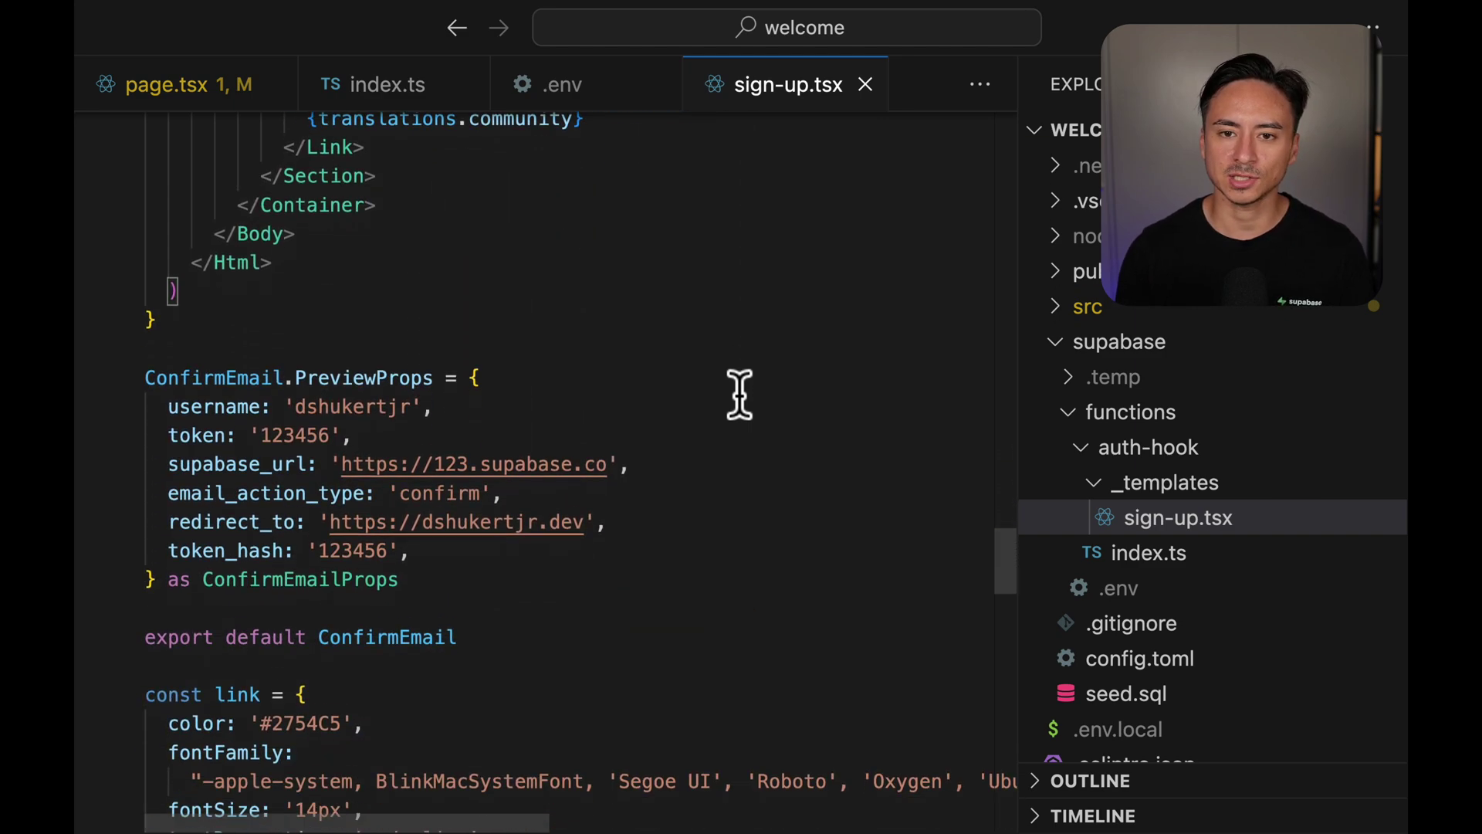
scroll(739, 395, "down", 1)
scroll(740, 394, "down", 5)
scroll(739, 394, "down", 5)
scroll(739, 394, "down", 4)
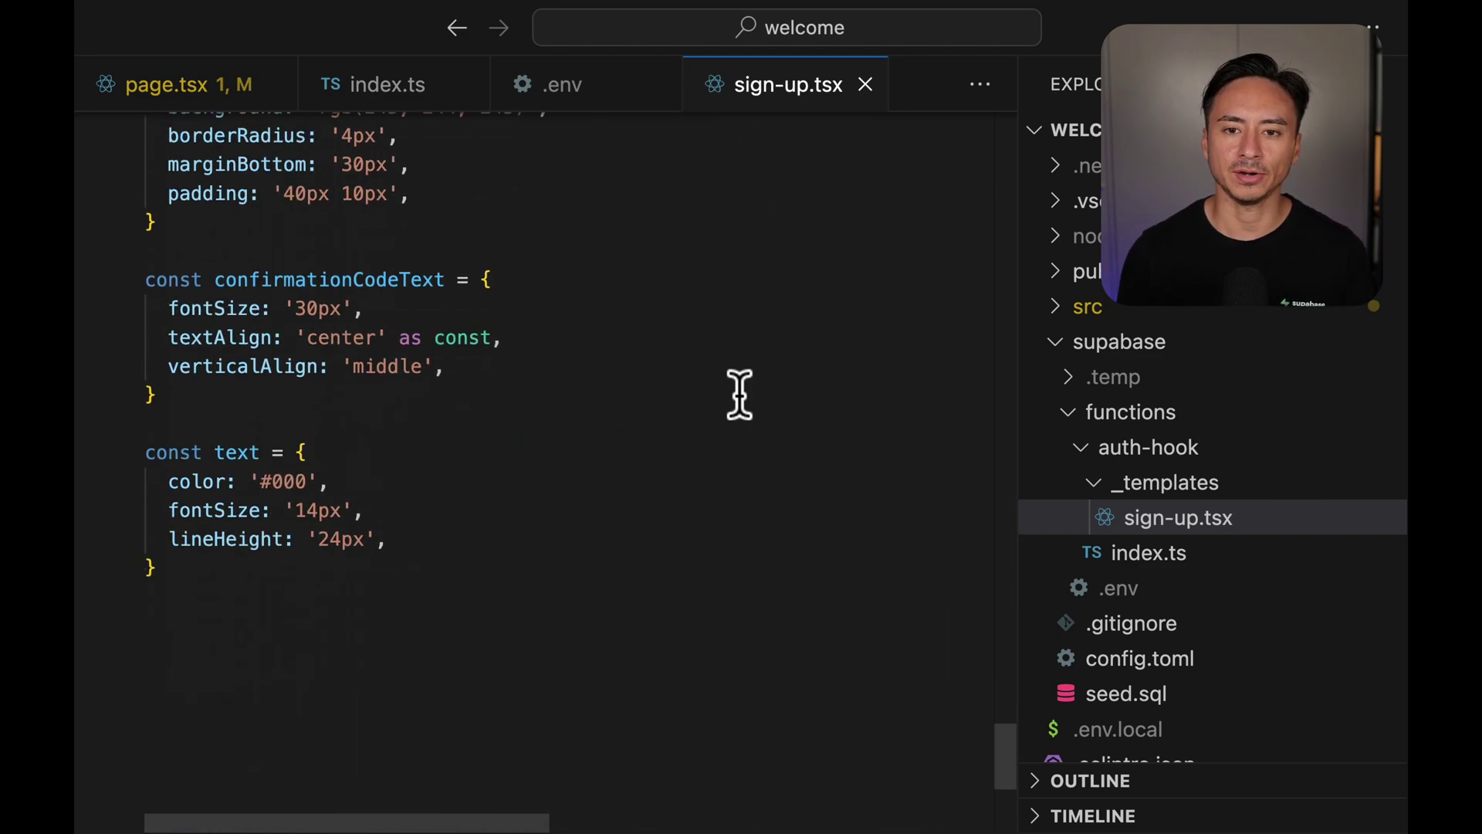
scroll(739, 395, "up", 5)
scroll(739, 395, "up", 10)
scroll(739, 394, "up", 1)
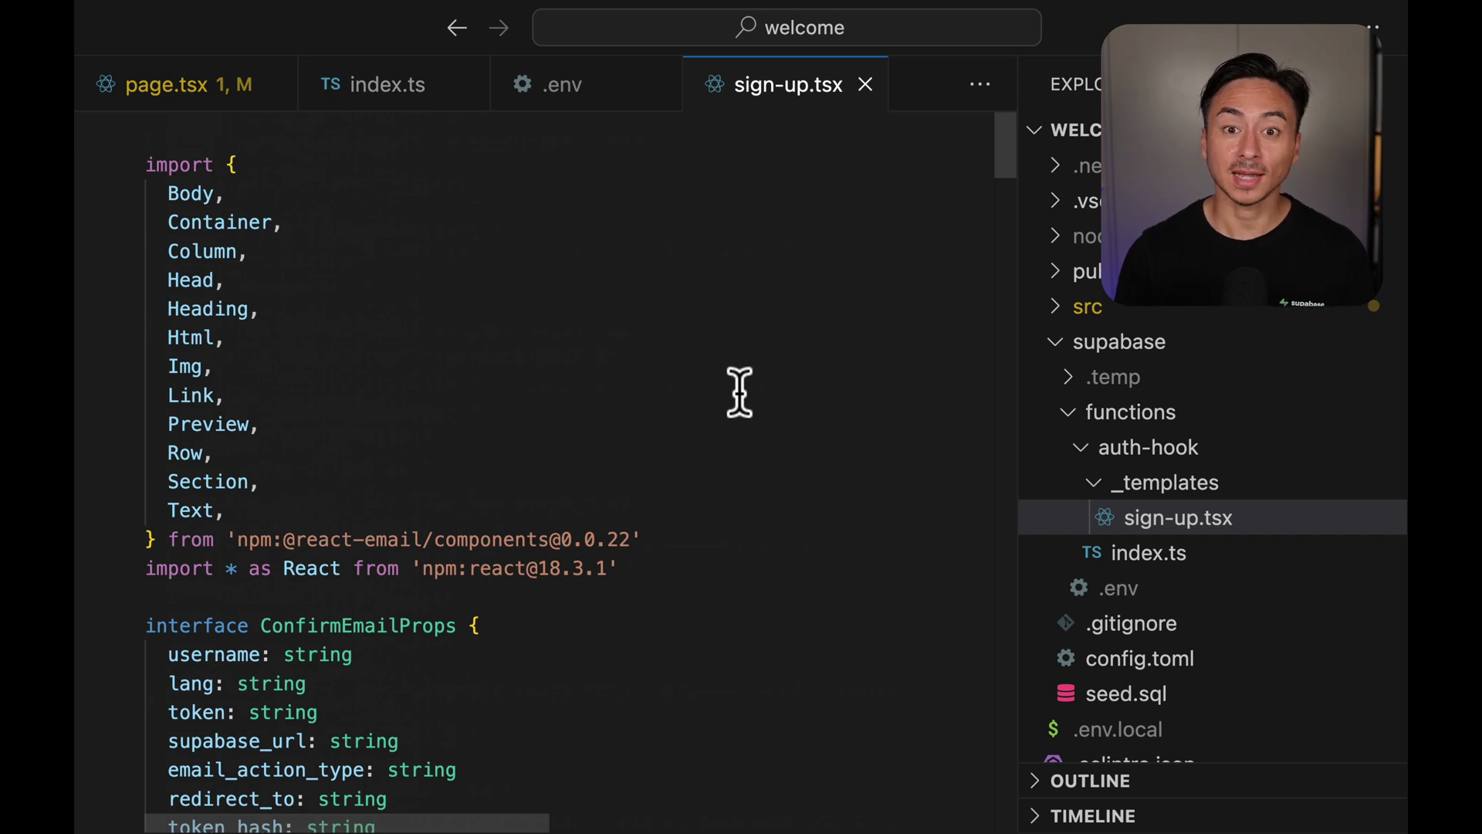
left_click(590, 102)
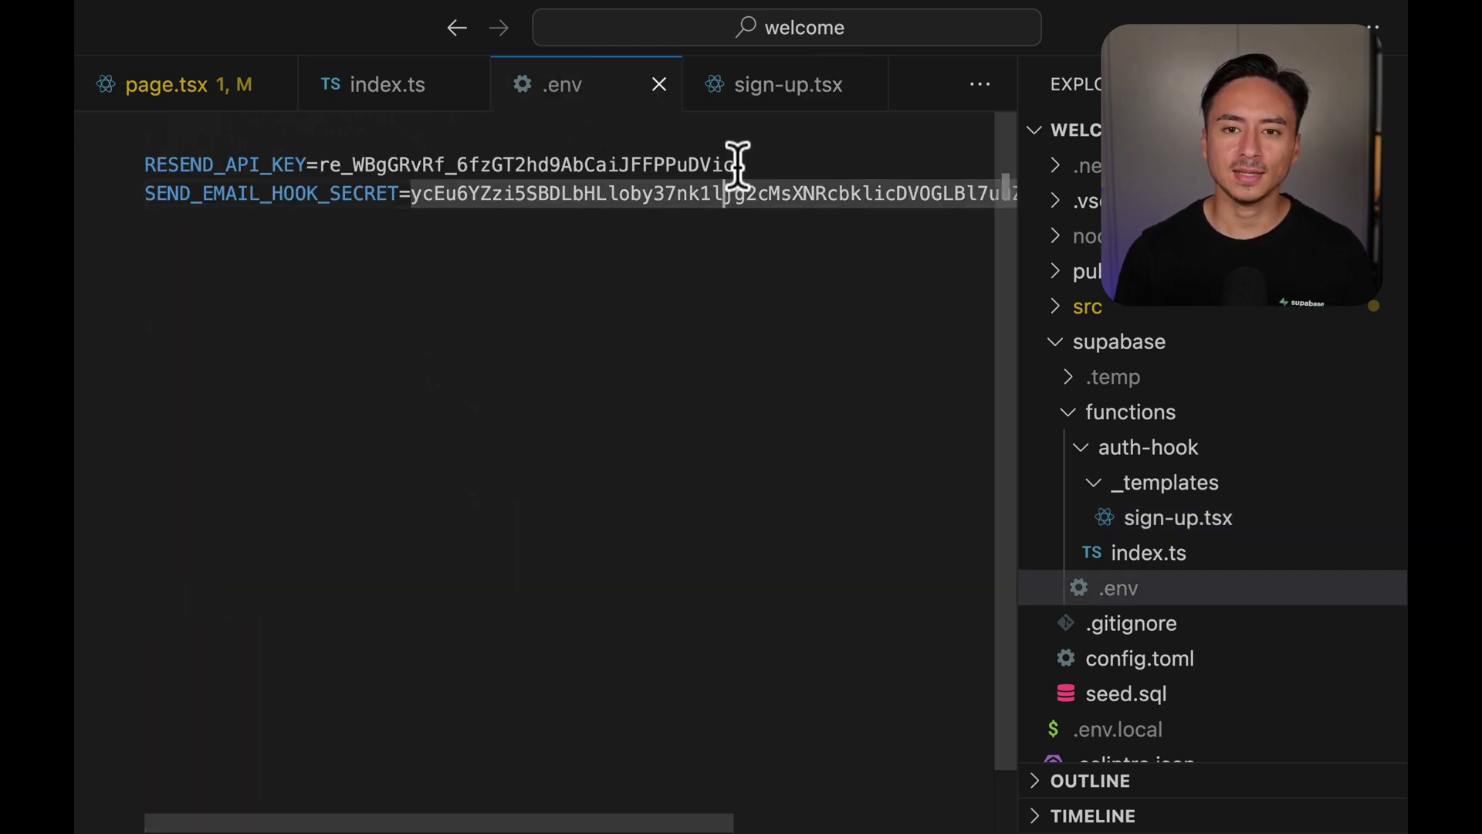
left_click_drag(734, 165, 319, 164)
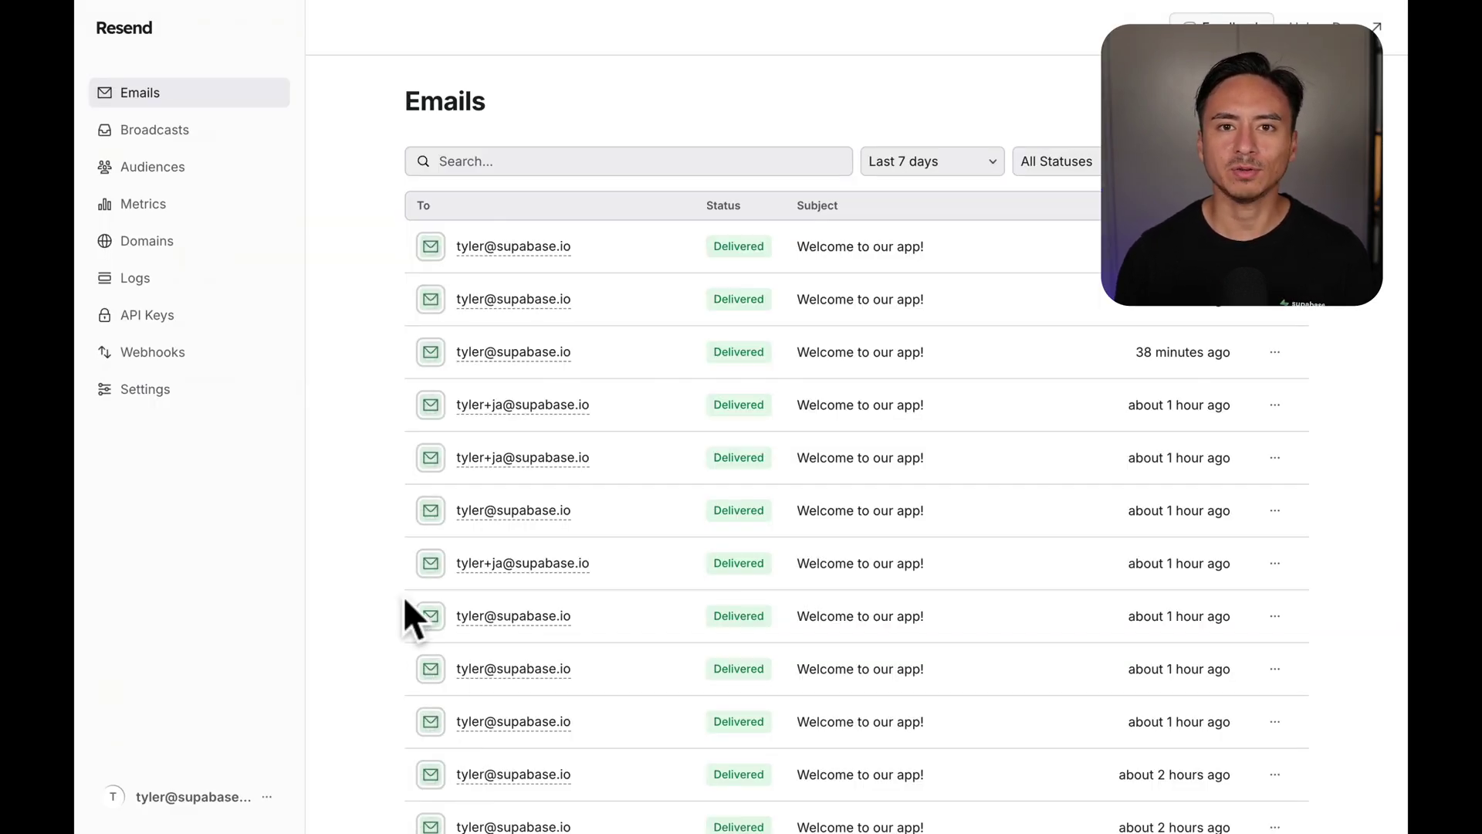
Step: Show Resend's API Keys list with the 'welcome' key, briefly viewing the Add API Key form
left_click(188, 333)
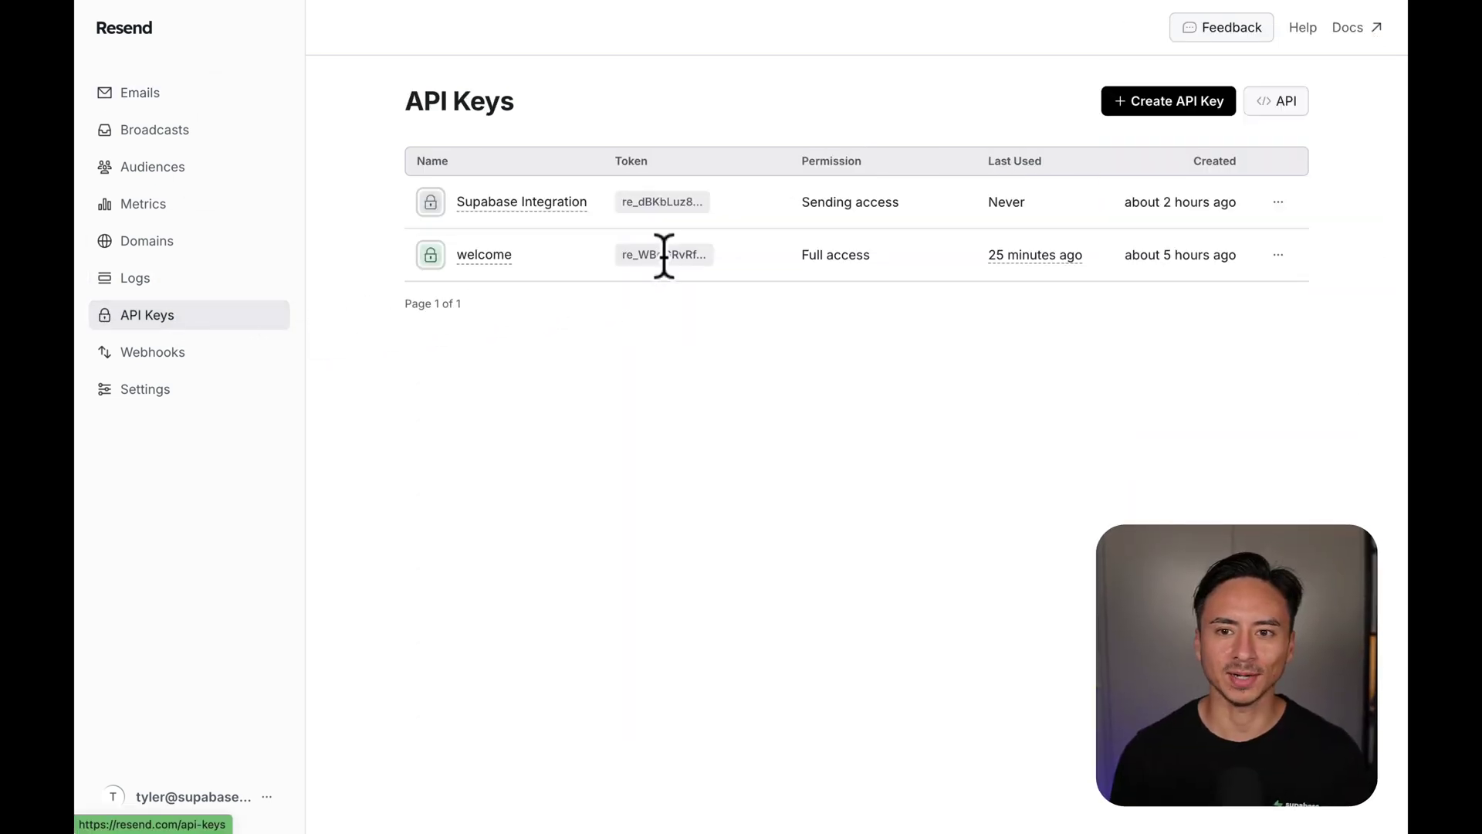
left_click(1178, 105)
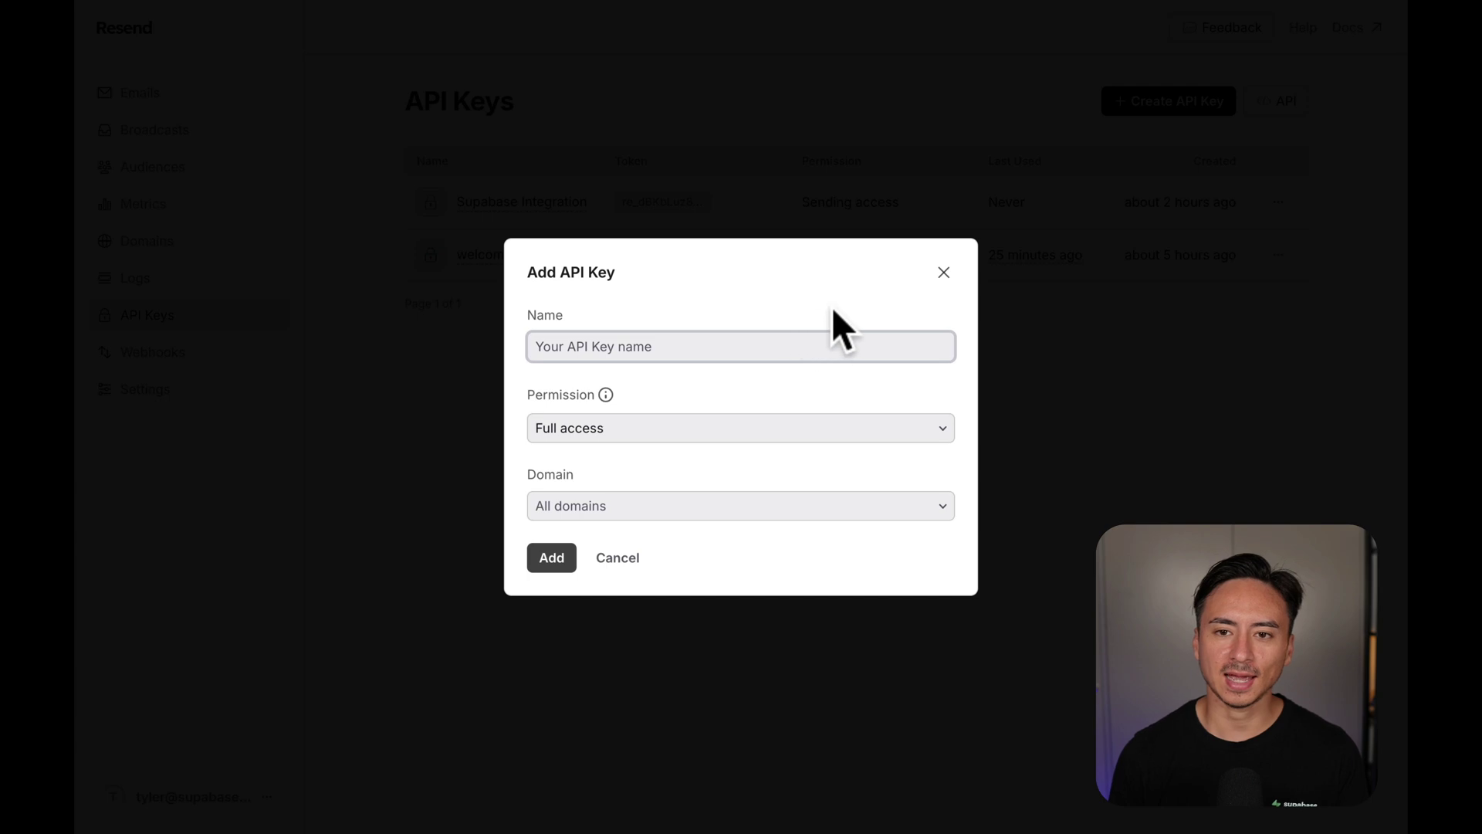
left_click(946, 273)
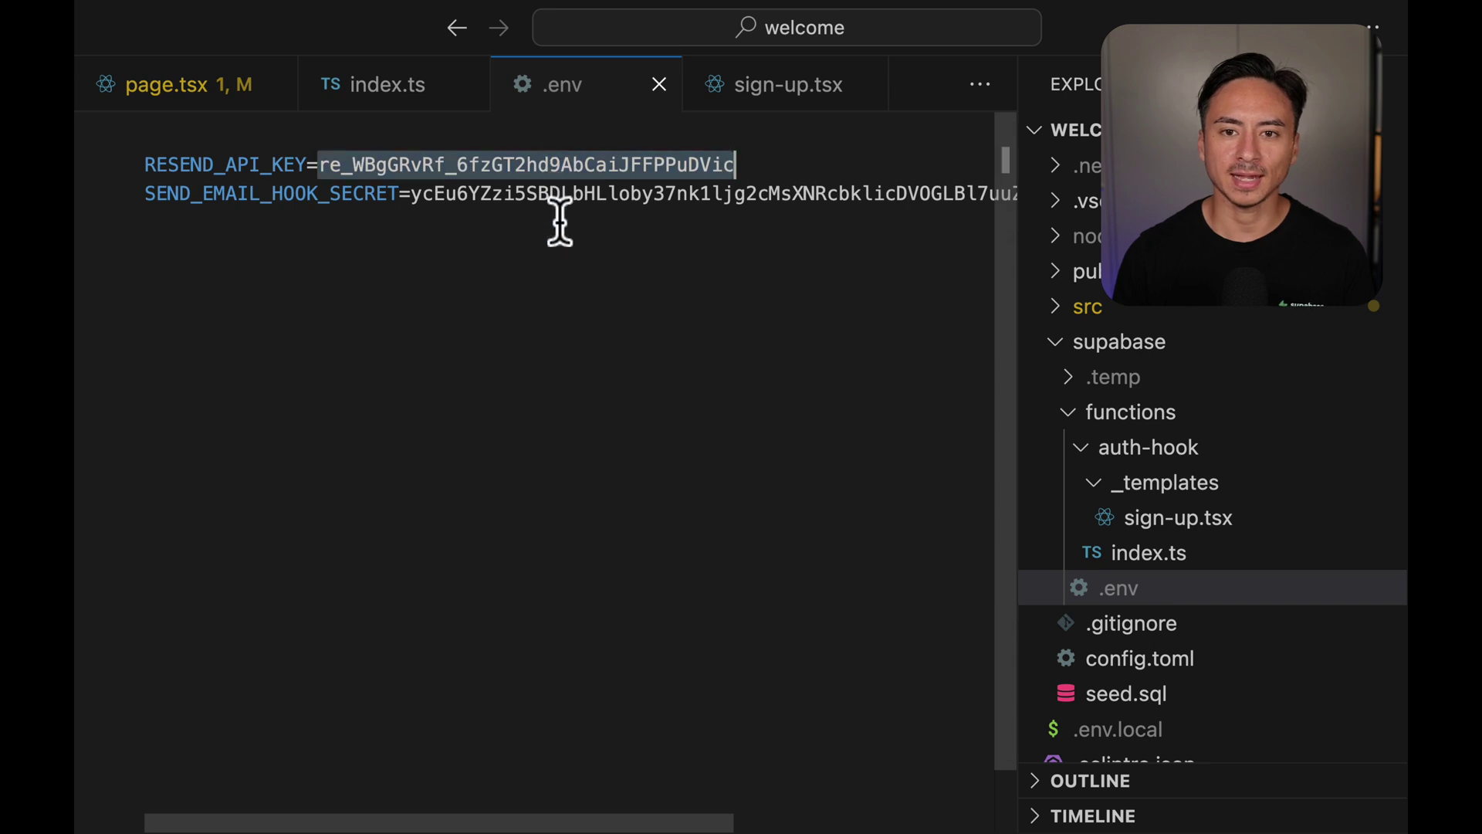
Step: Run 'supabase secrets set --env-file ./supabase/functions/.env' and 'supabase functions deploy --no-verify-jwt' in the terminal
key("ctrl+v")
key("ctrl+grave")
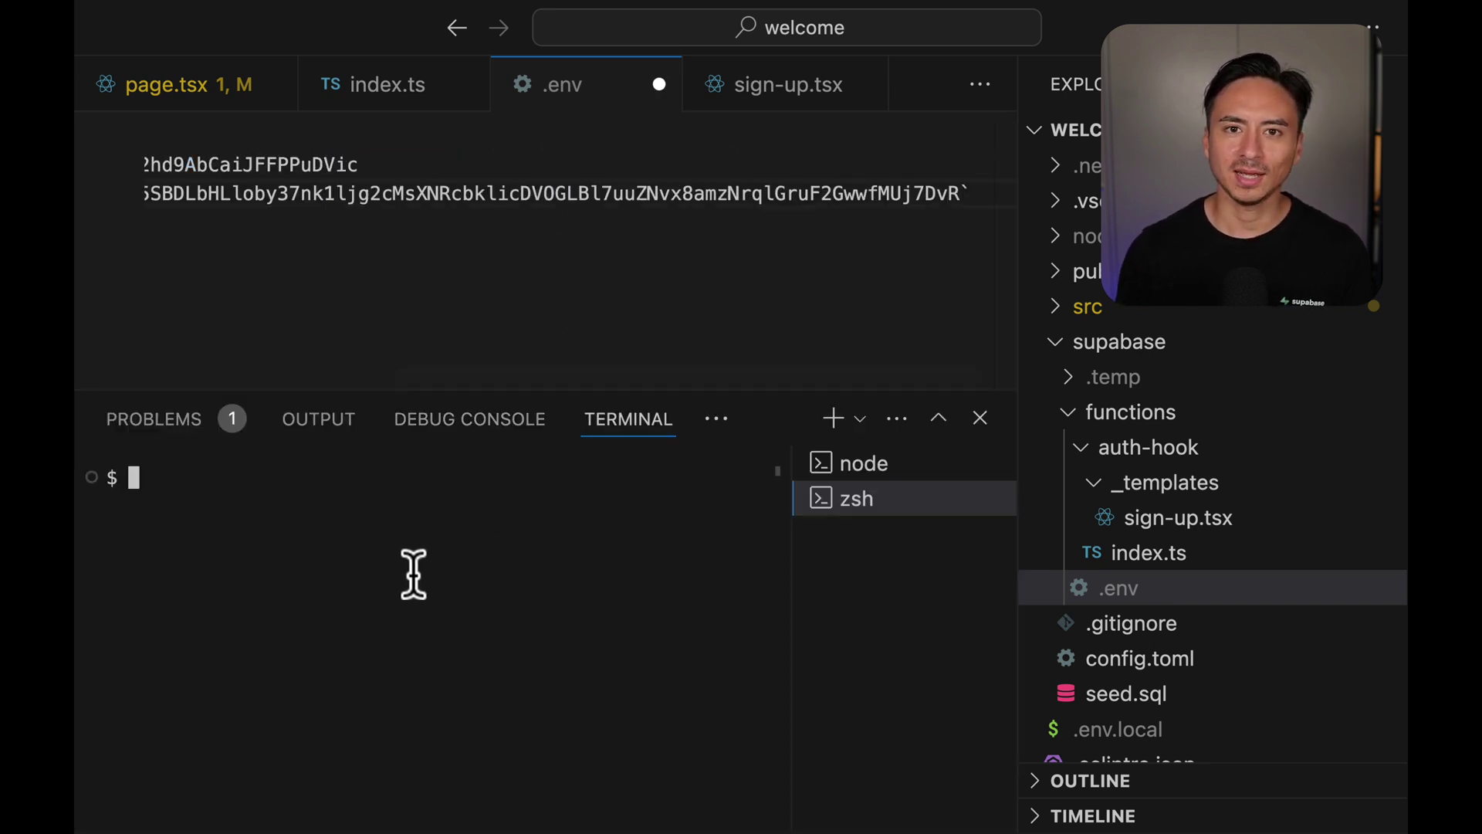
type("supabase secrets set --env-f")
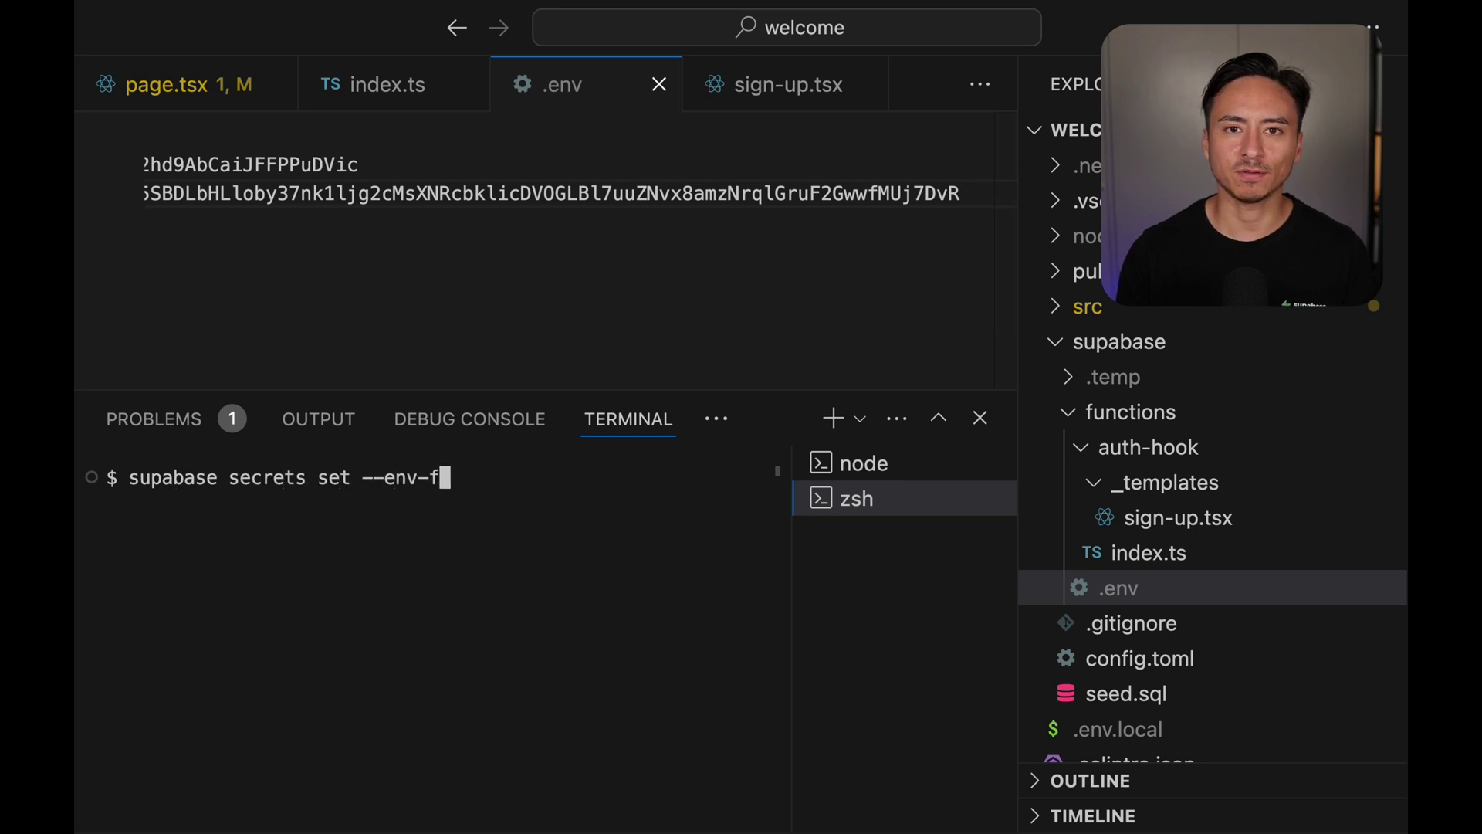
type("ile ./supabase/functions/.env")
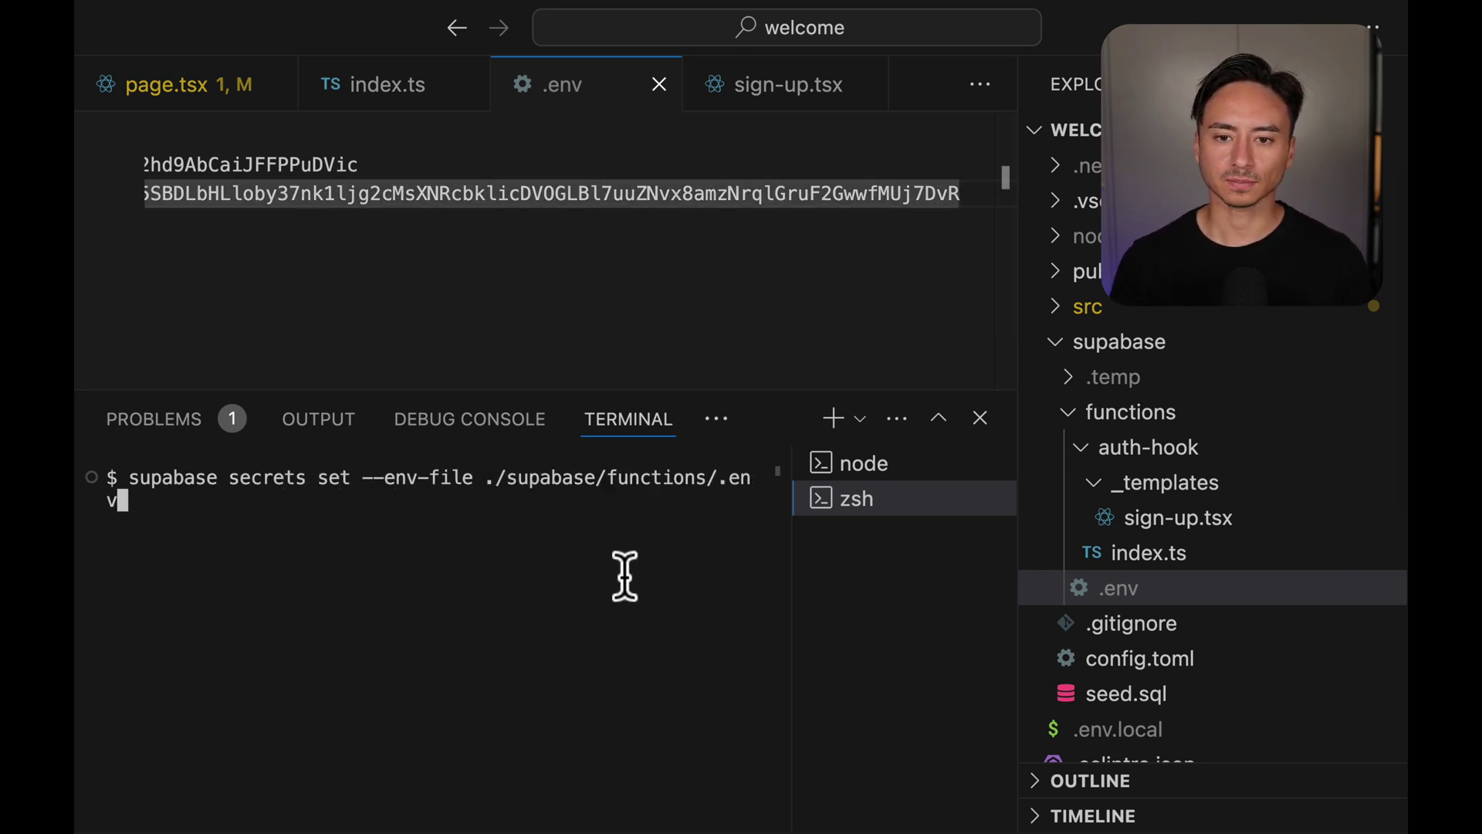
key("Return")
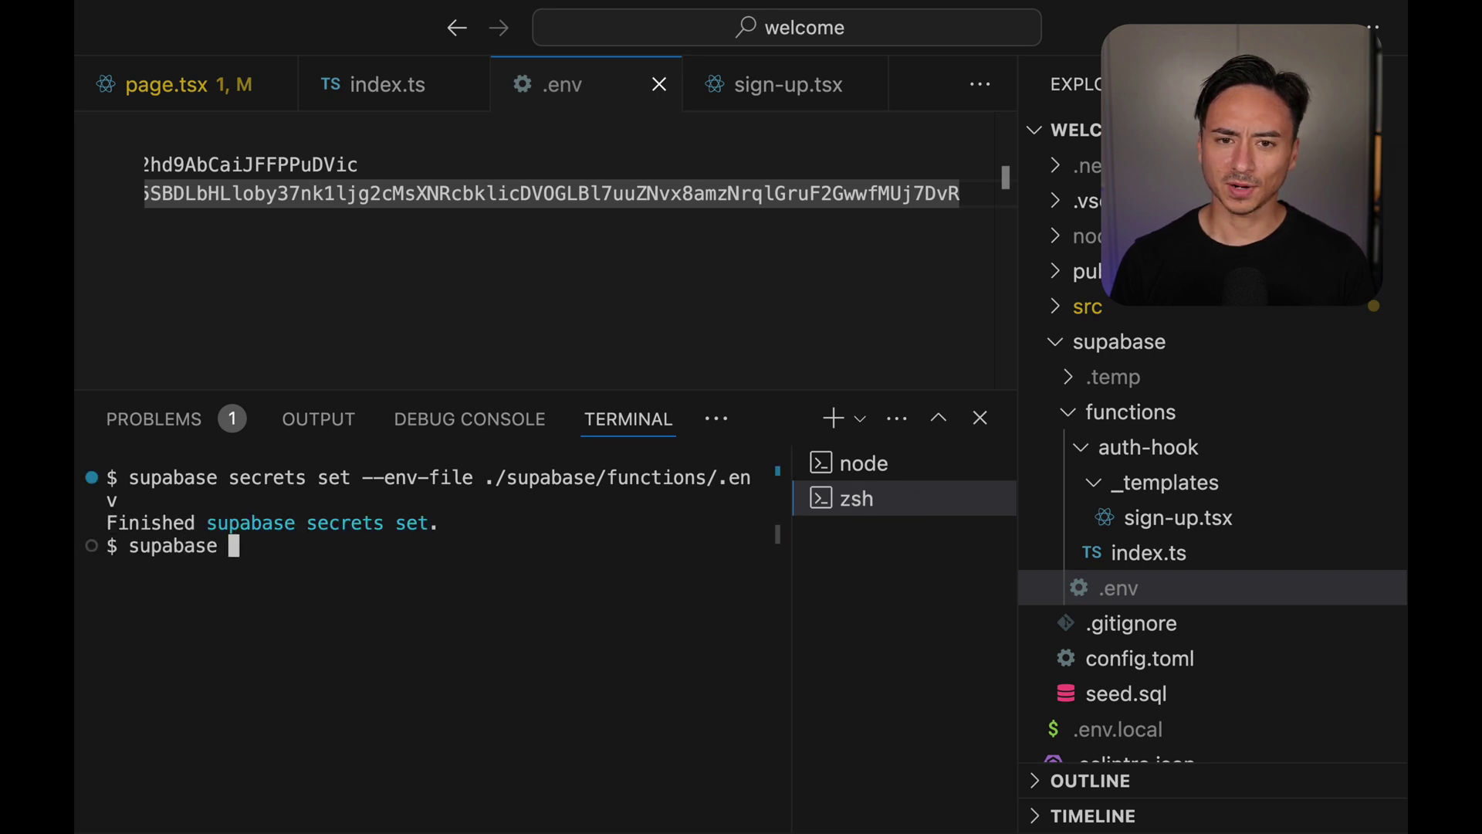
type("function s")
type("eploy --no-verify-jwt")
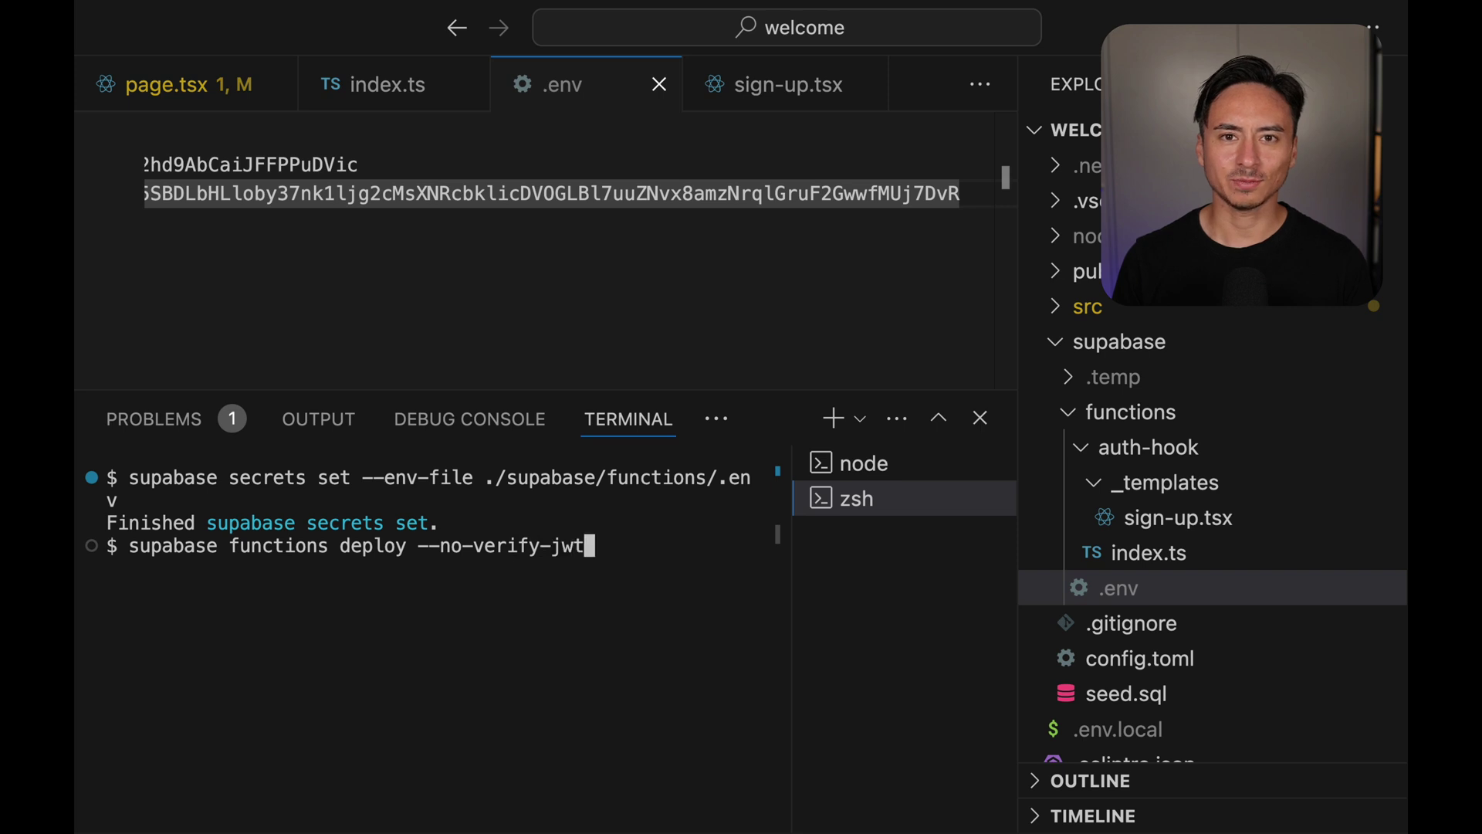
key("Return")
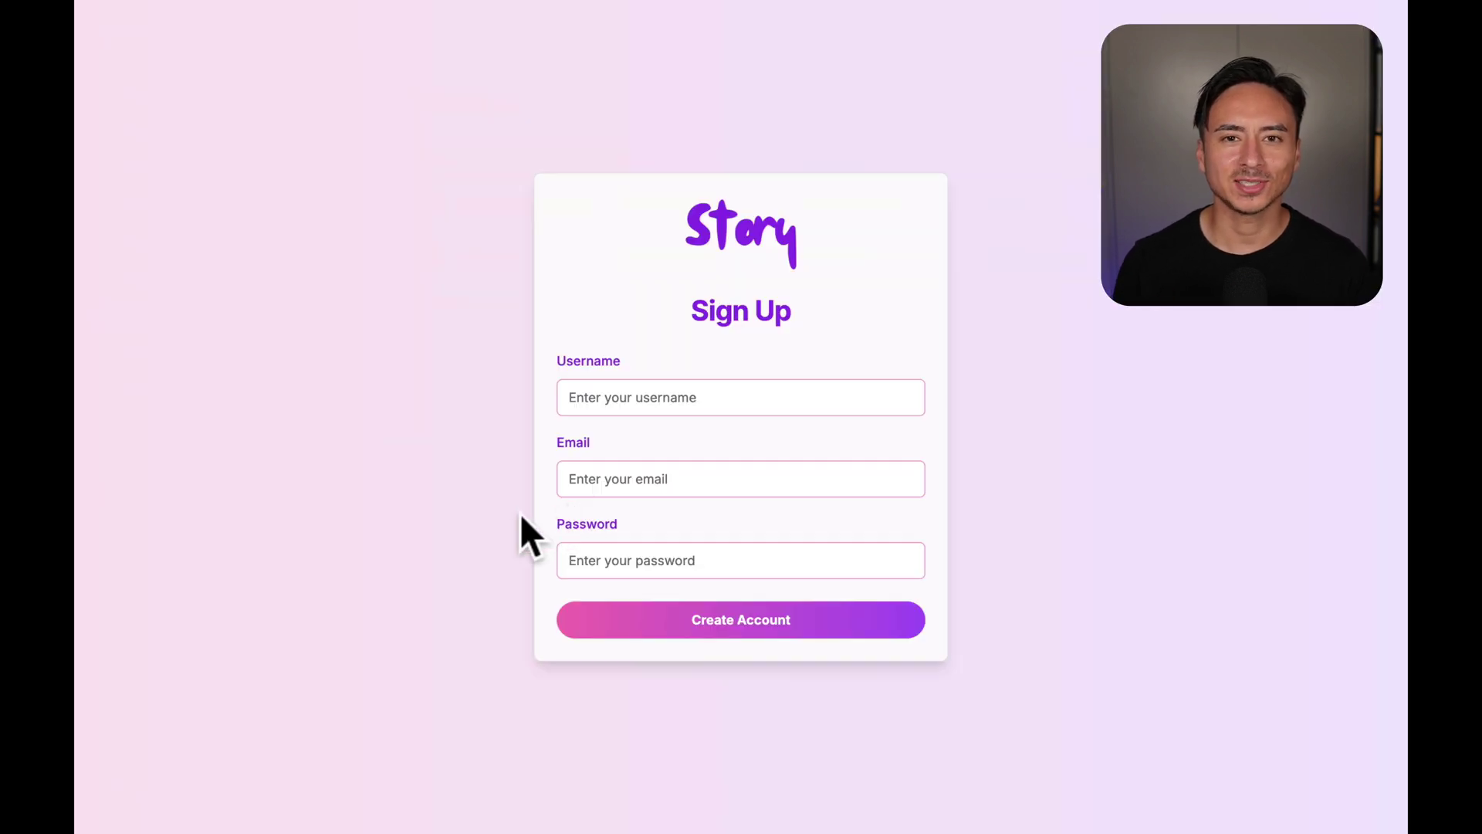
Step: Fill the English Story sign-up form with username, autofilled email and password, and submit it
left_click(685, 394)
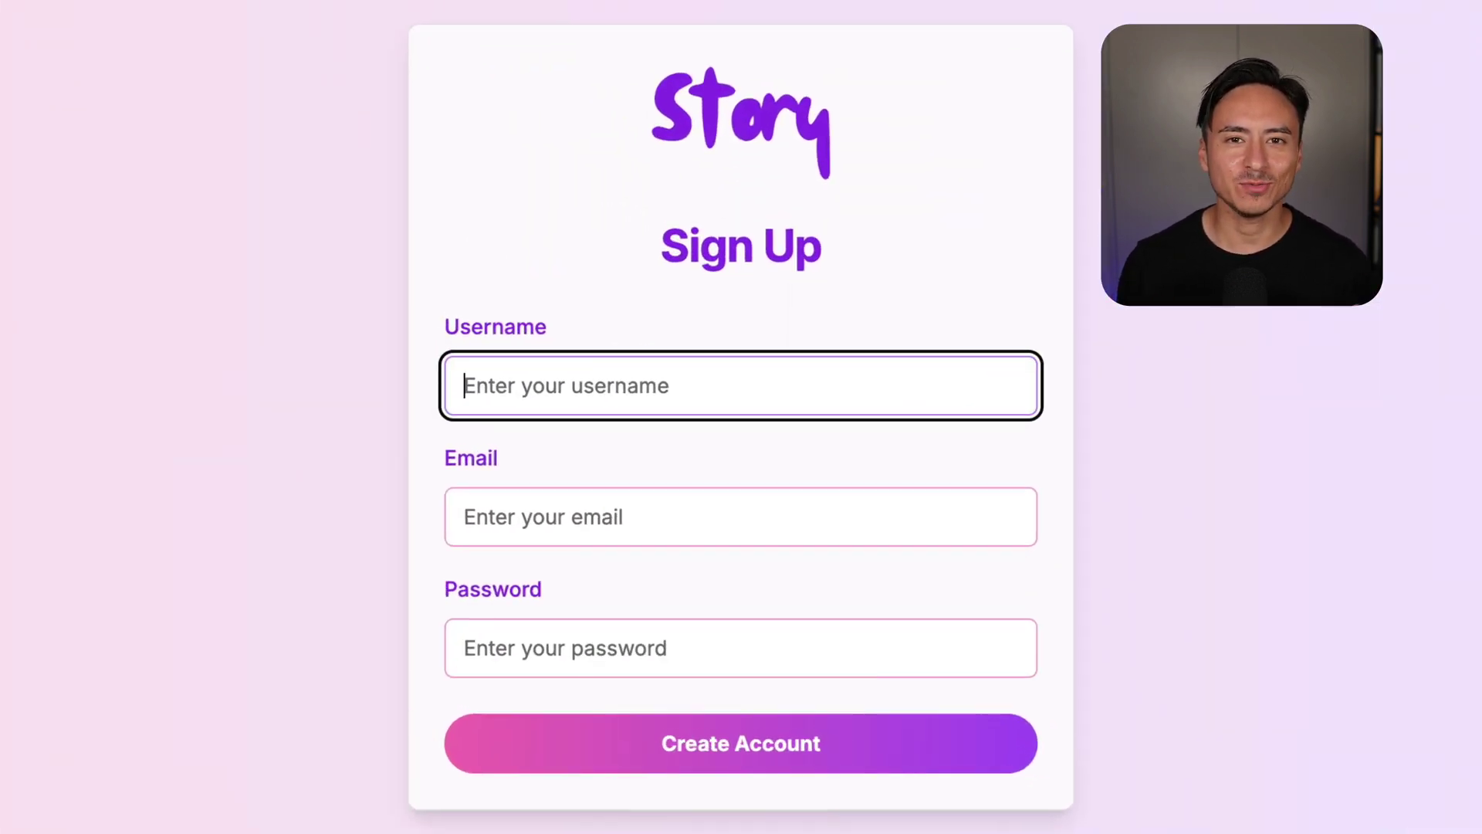
type("dshukertjr")
key("Tab")
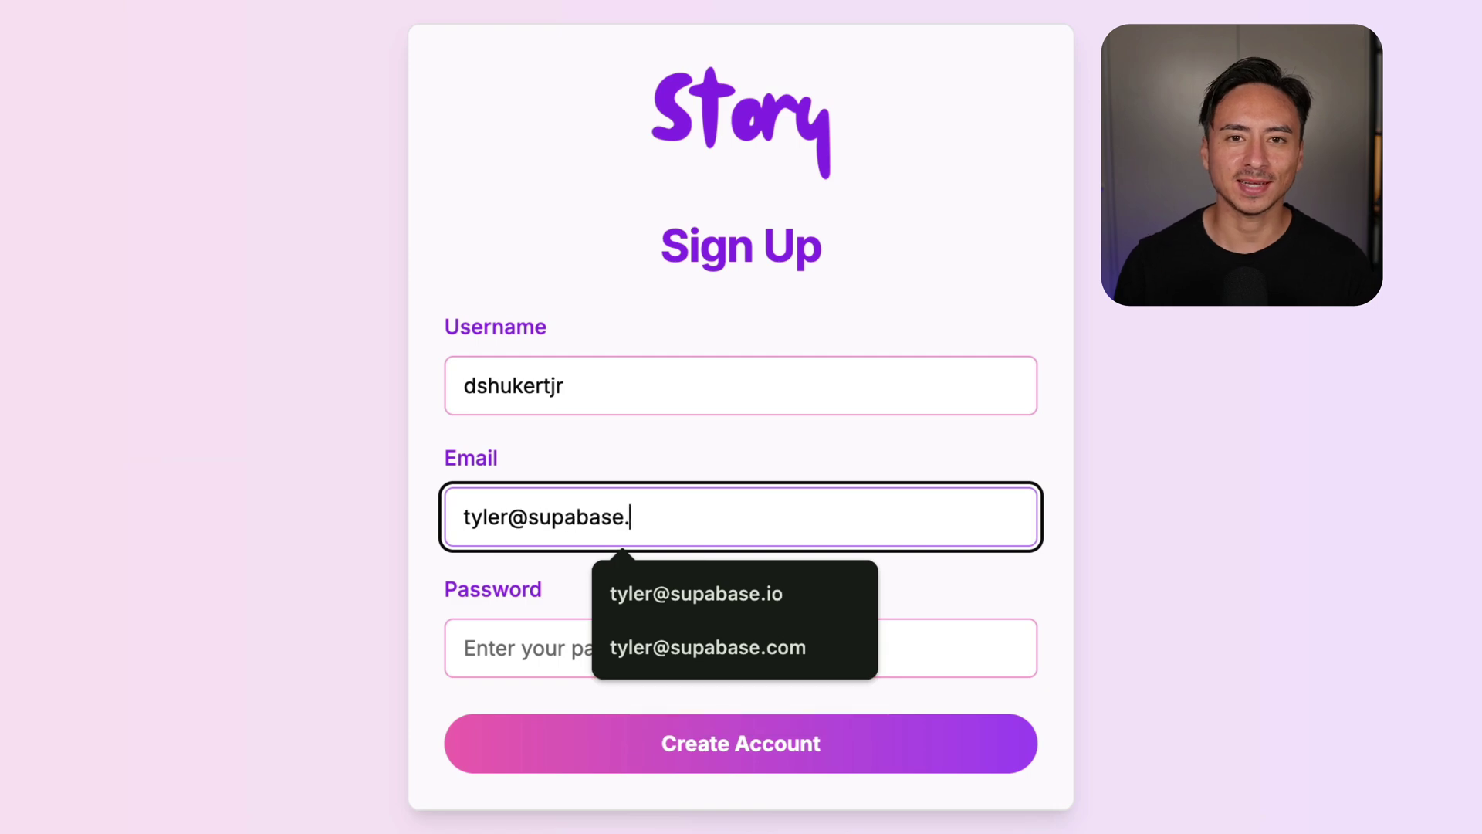
key("Tab")
key("Return")
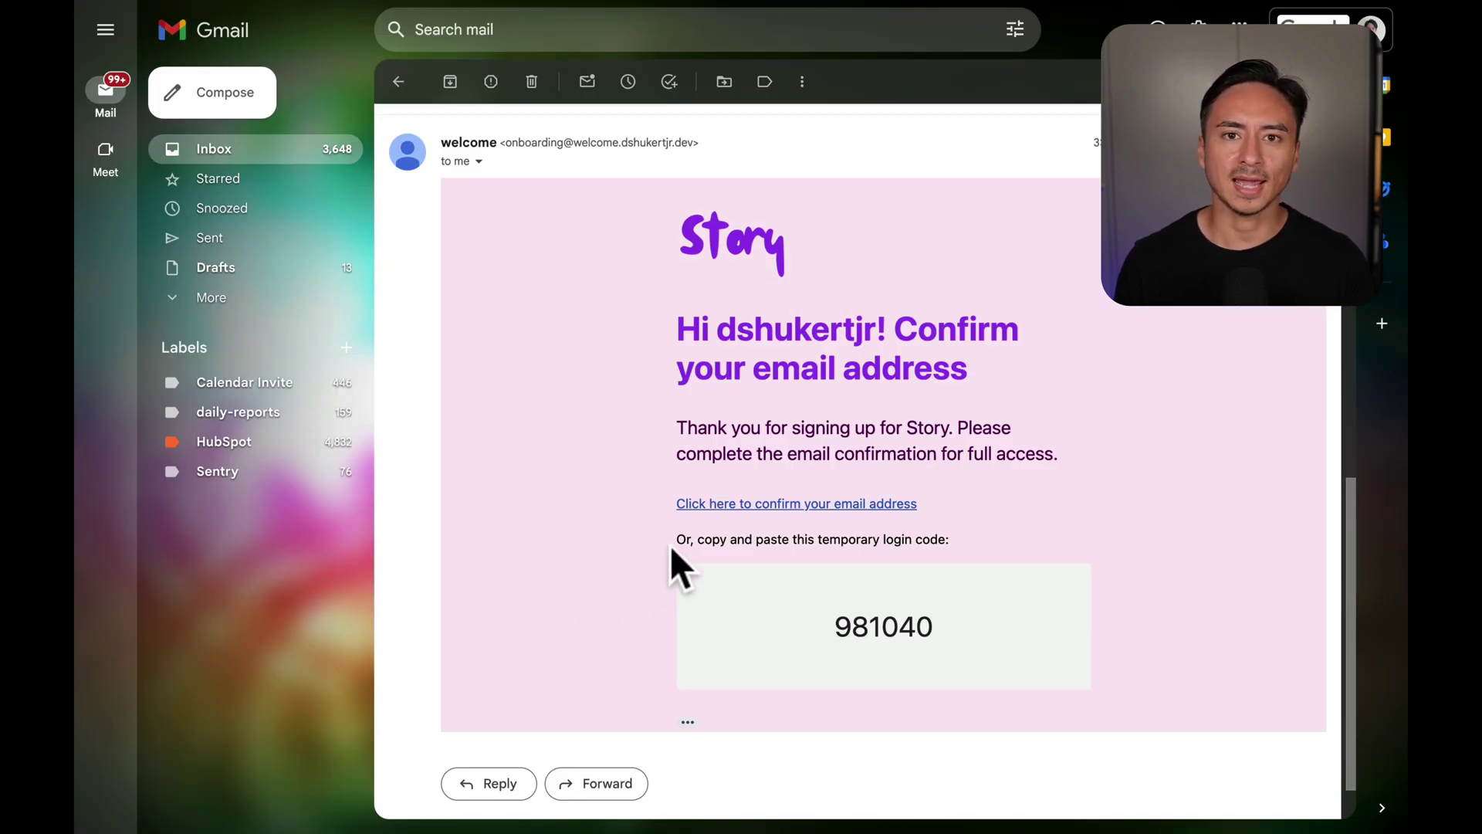
Step: Follow 'Click here to confirm your email address' in the English confirmation email
left_click(770, 504)
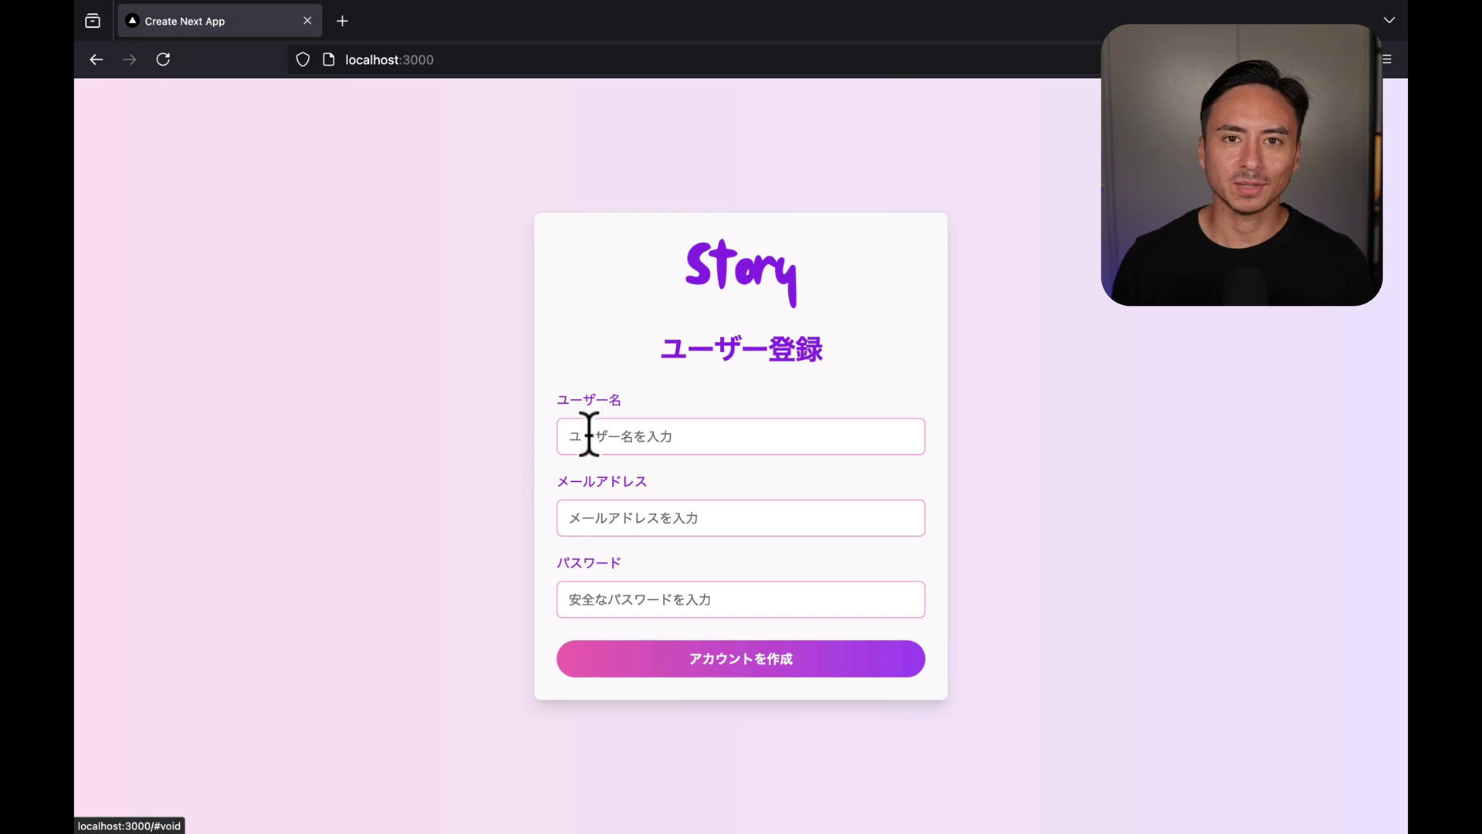
Step: Fill the Japanese Story sign-up form with a new username, autofilled email and password, and submit it
left_click(598, 435)
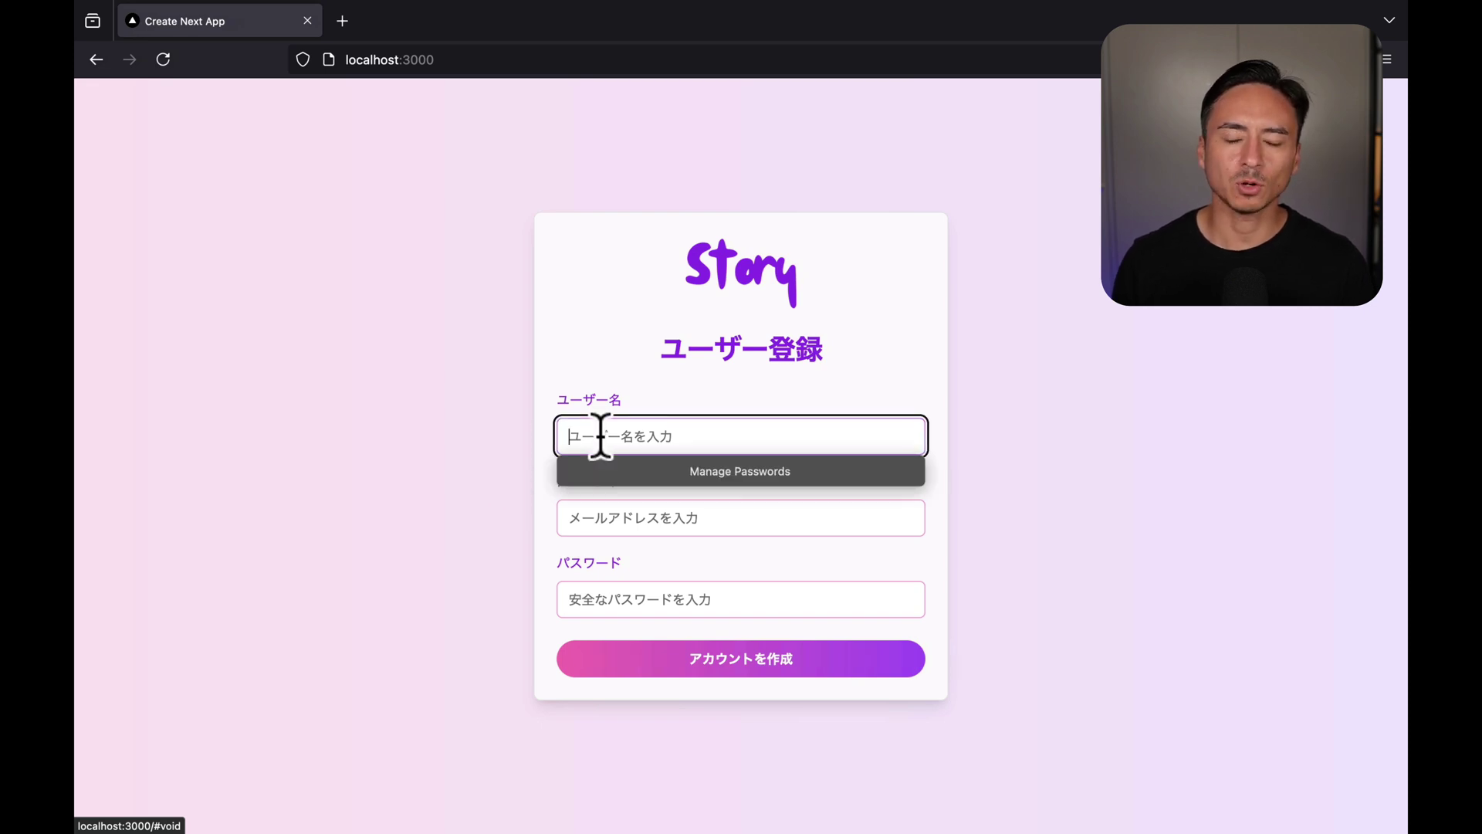
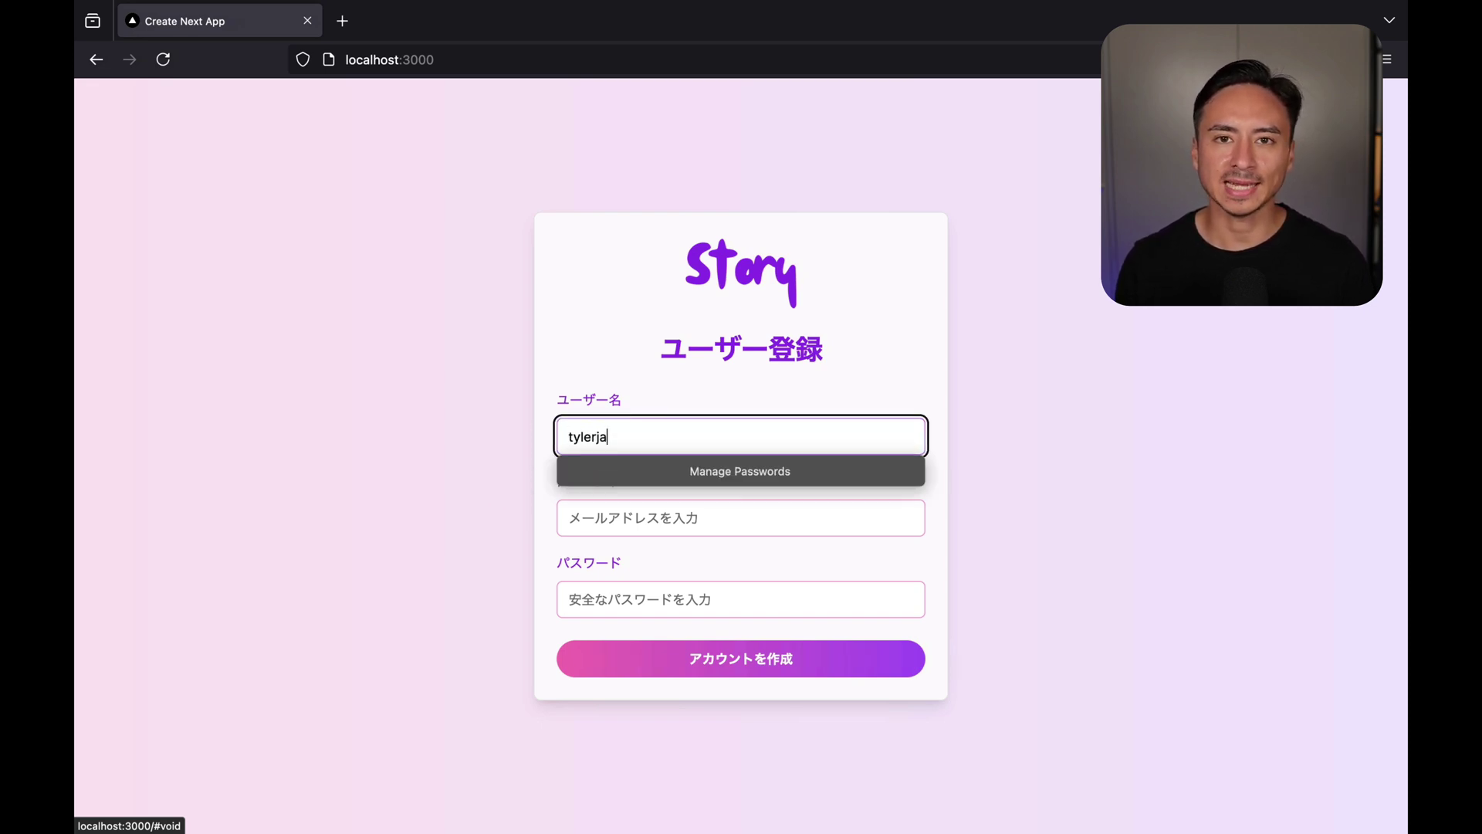
key("Tab")
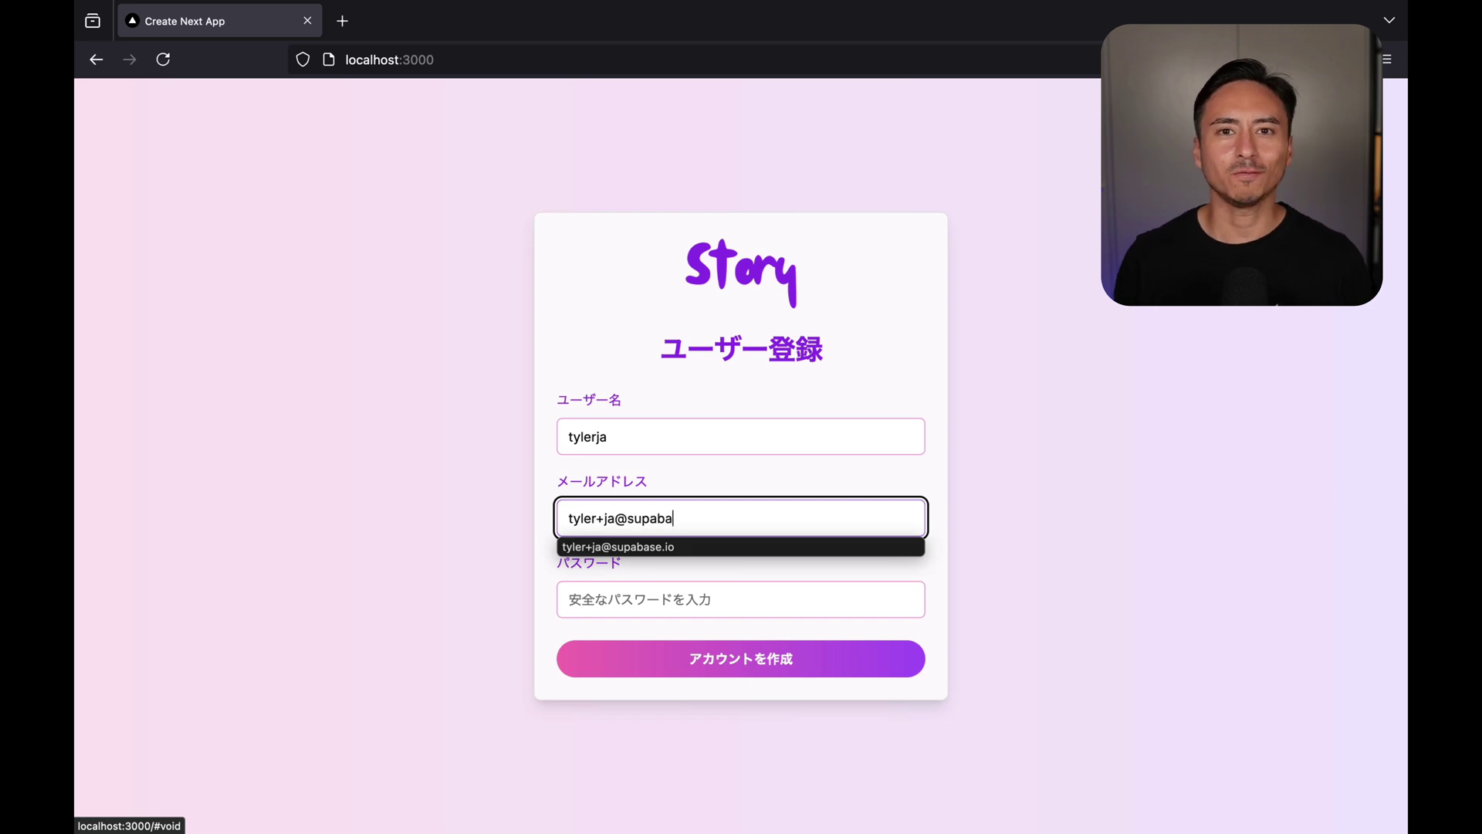
key("Tab")
key("Return")
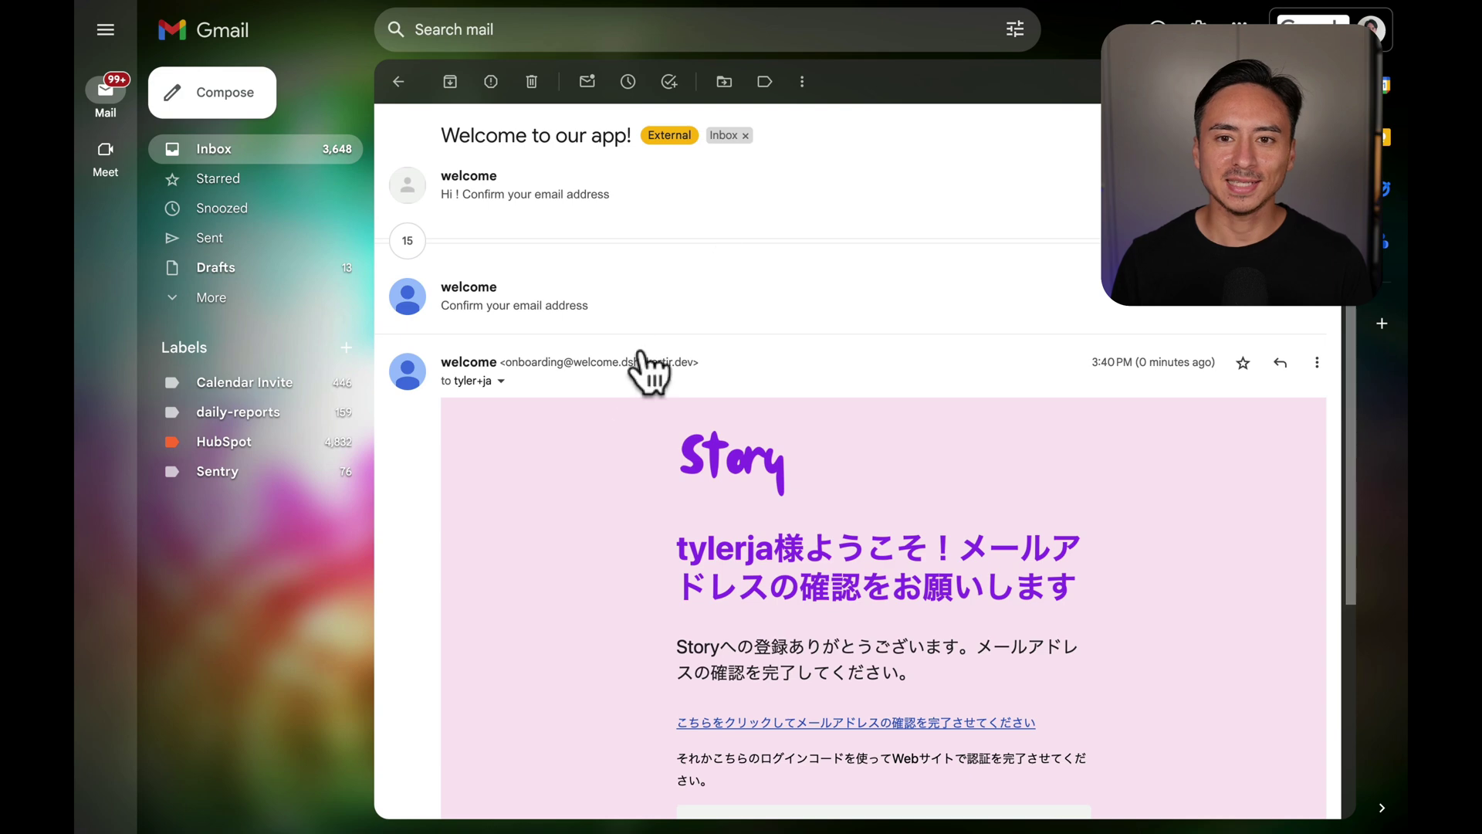
scroll(578, 595, "down", 3)
scroll(581, 595, "down", 3)
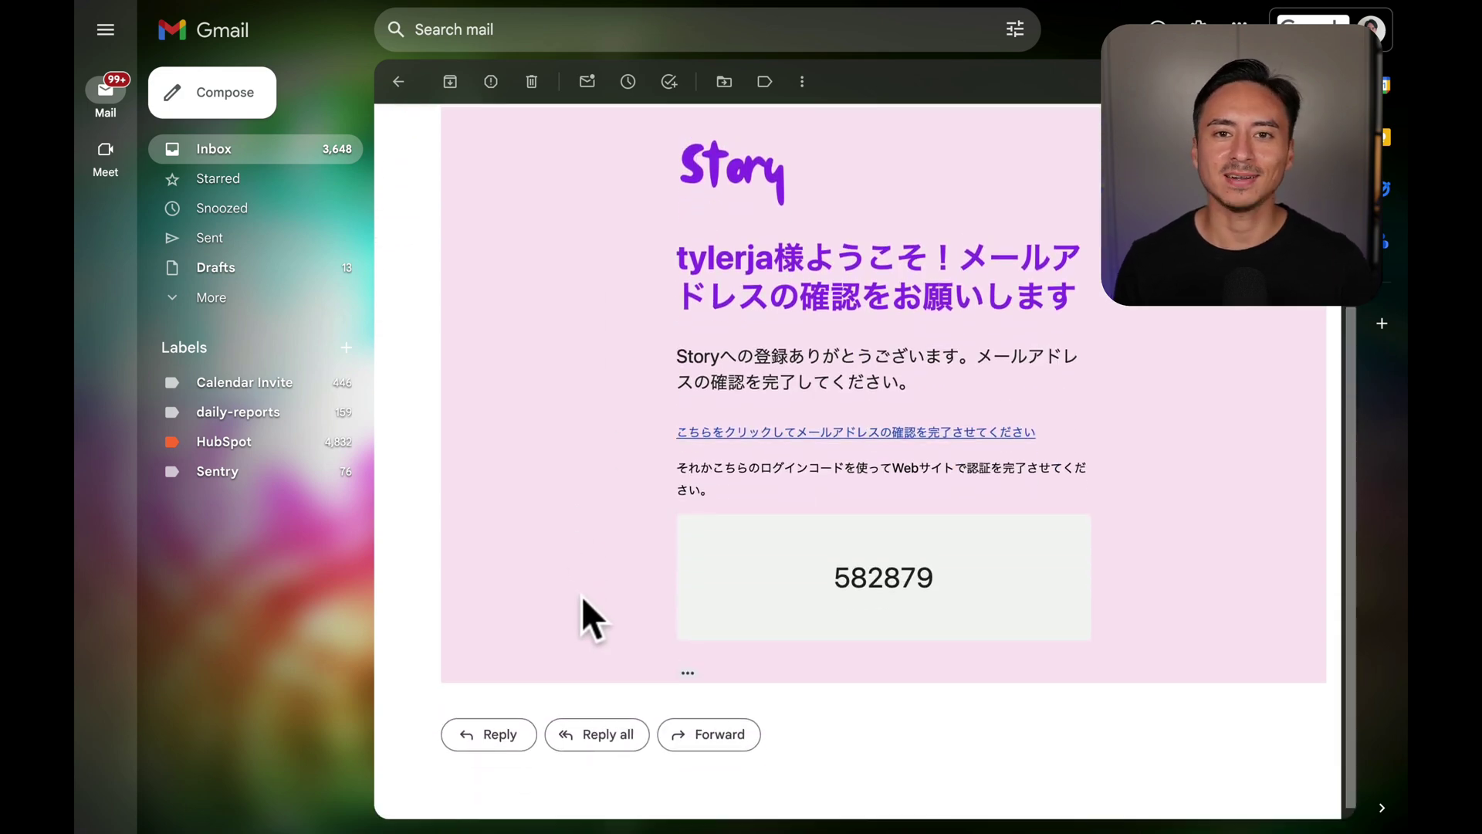
left_click(689, 673)
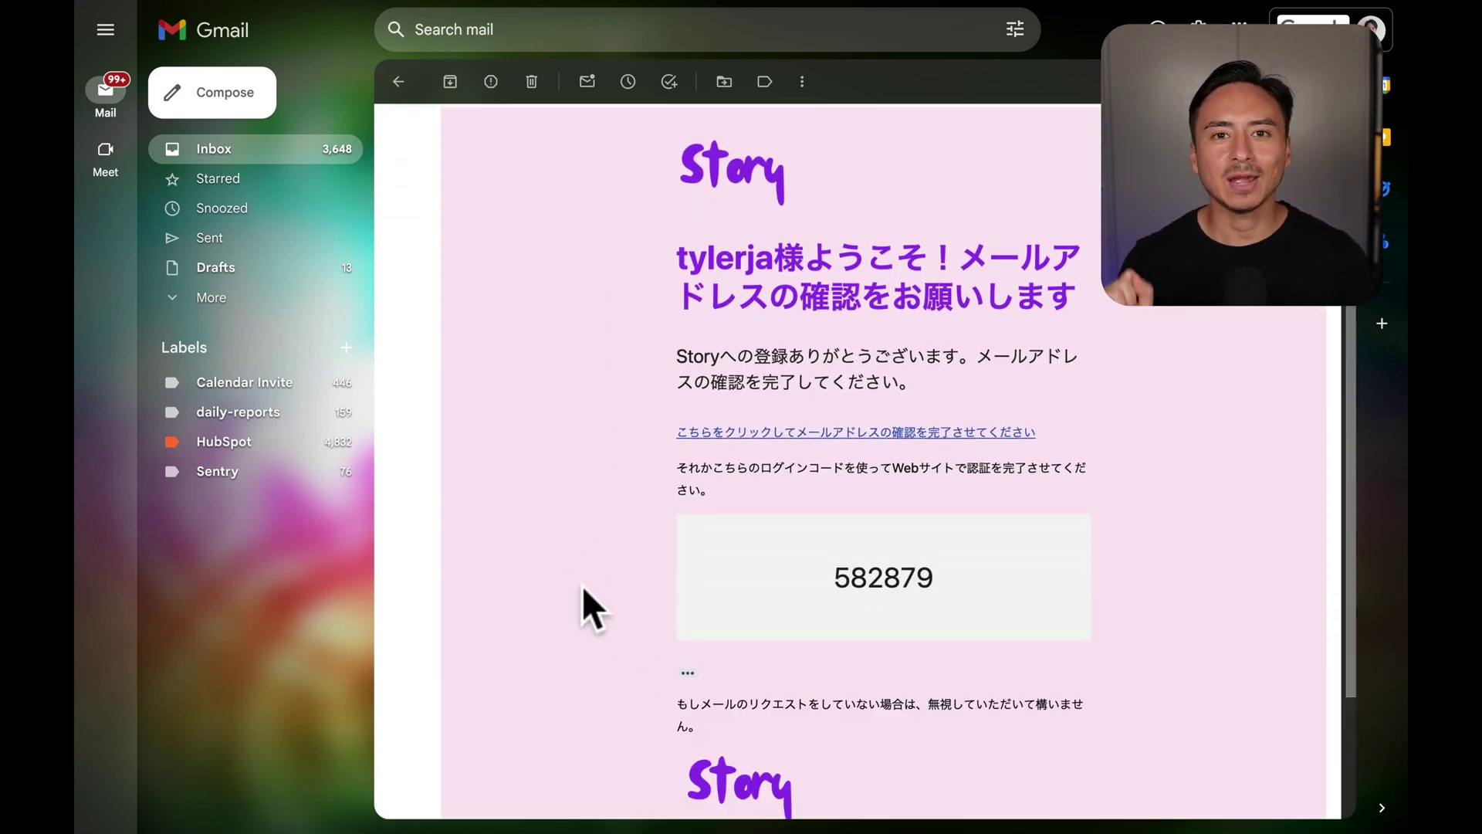
scroll(549, 578, "up", 1)
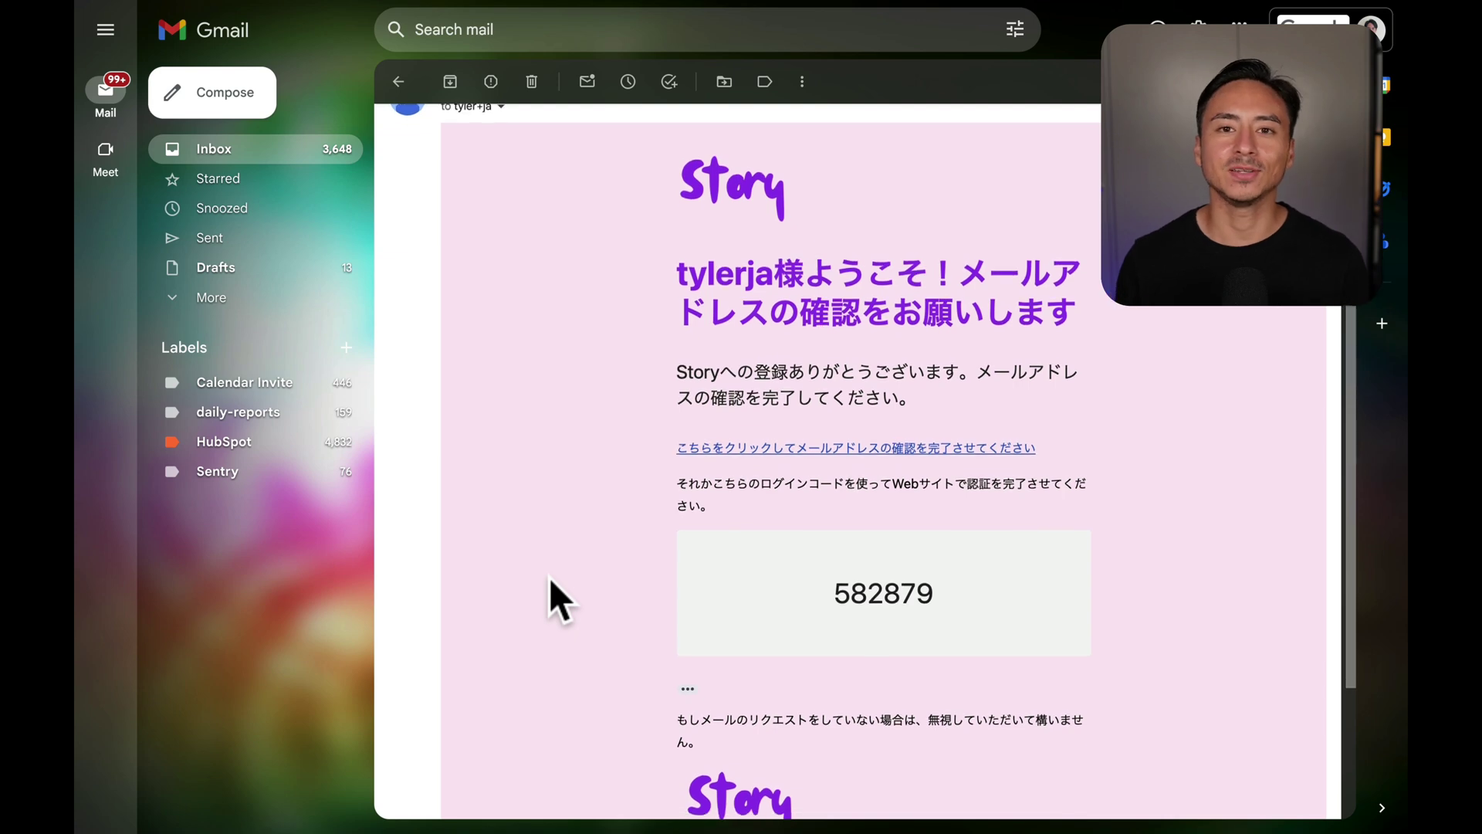